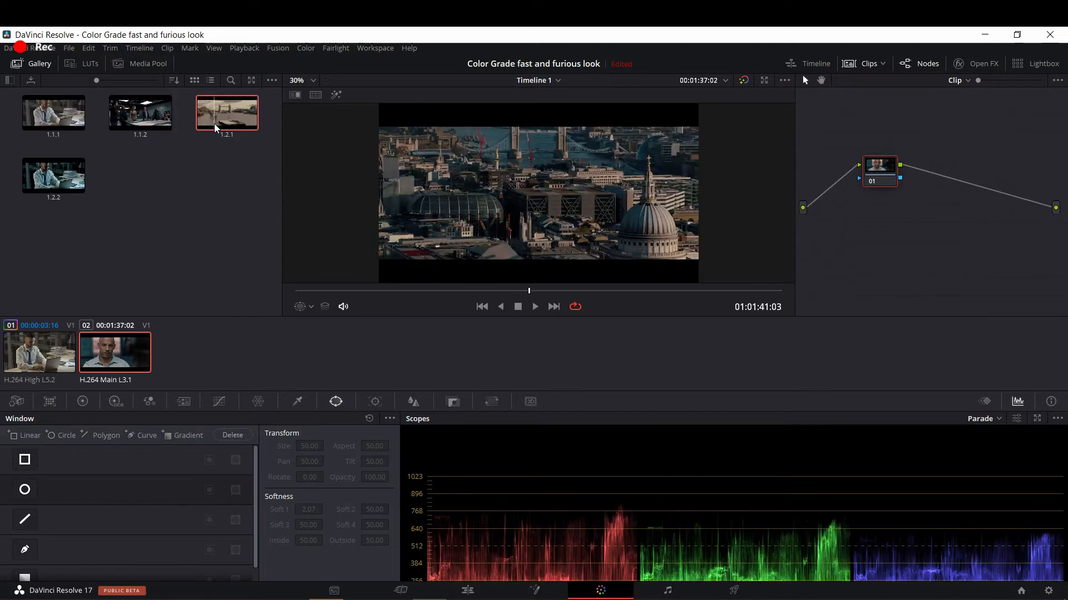
Step: Grab a still of the man's close-up in clip 02 as a grading reference
right_click(445, 210)
click(462, 219)
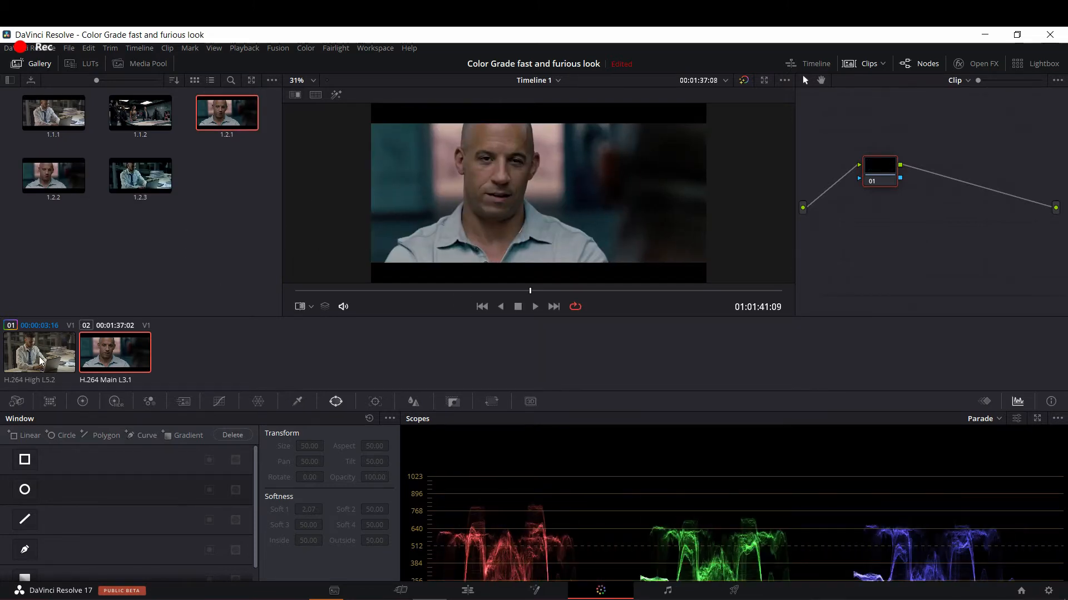
Step: Compare clip 01 with the grabbed reference still using an image wipe, inverting the wipe and adjusting its dividing line
click(42, 362)
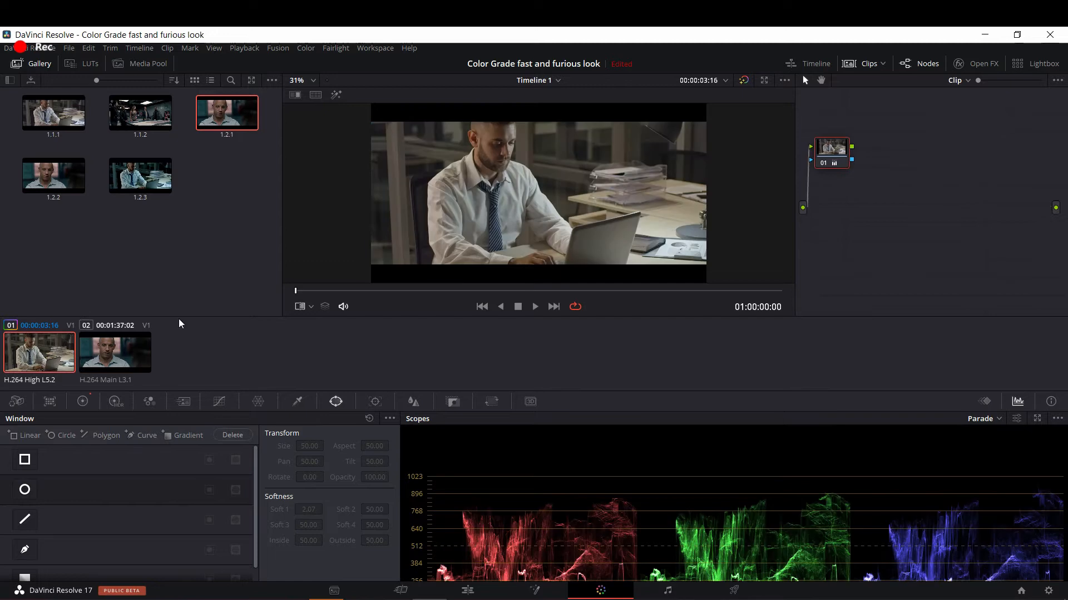
click(296, 95)
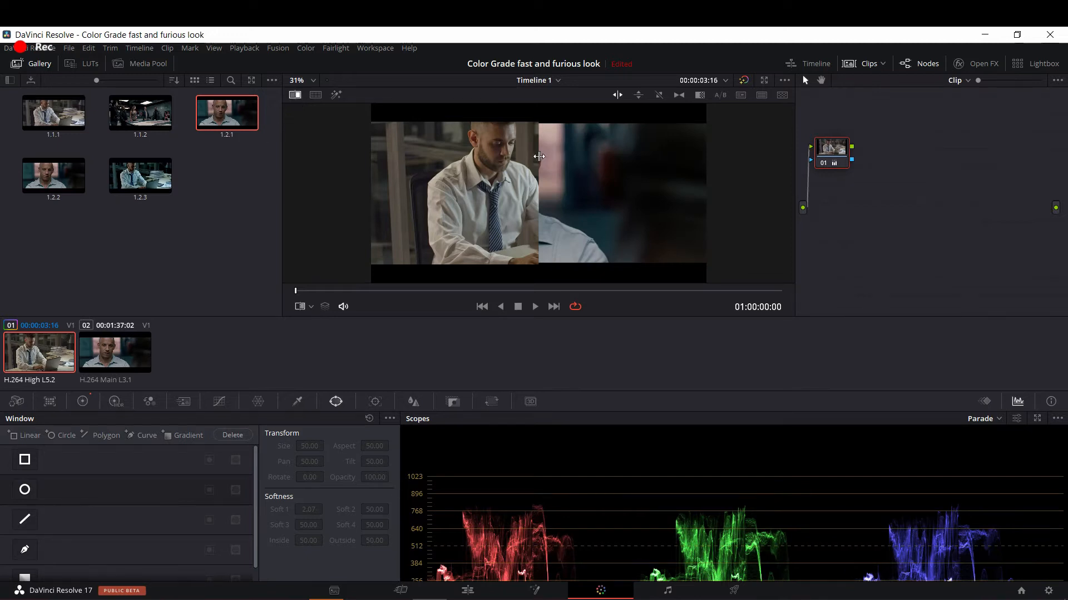
drag(537, 156, 453, 158)
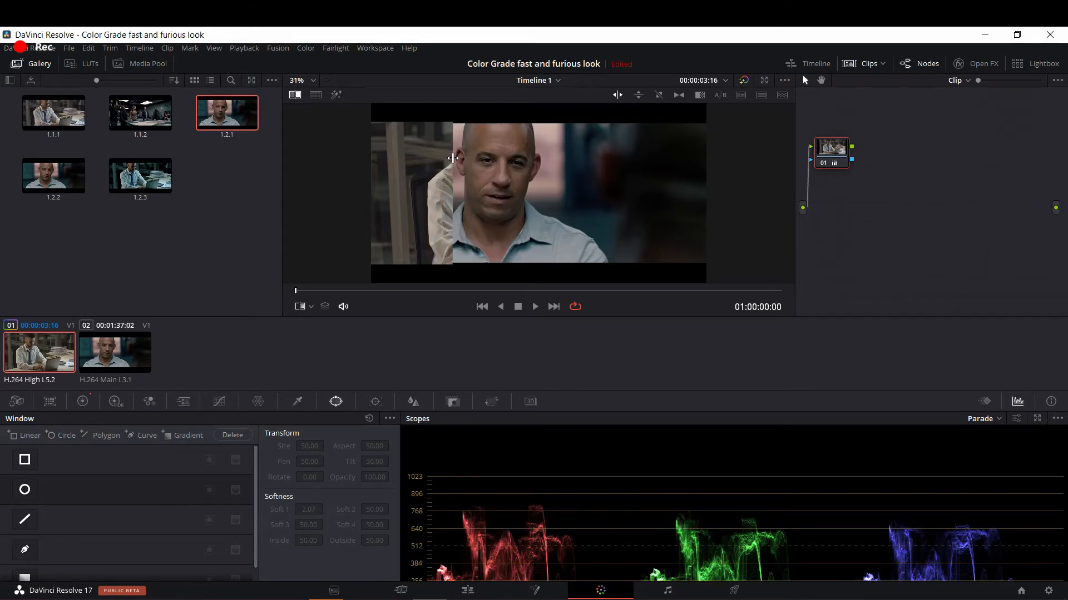
right_click(503, 165)
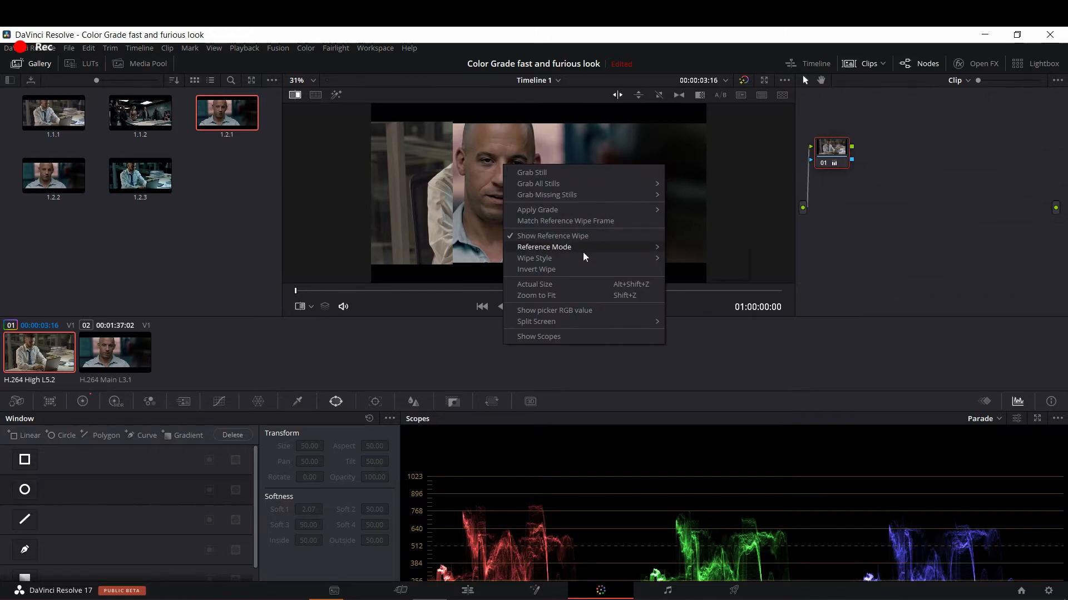
click(586, 270)
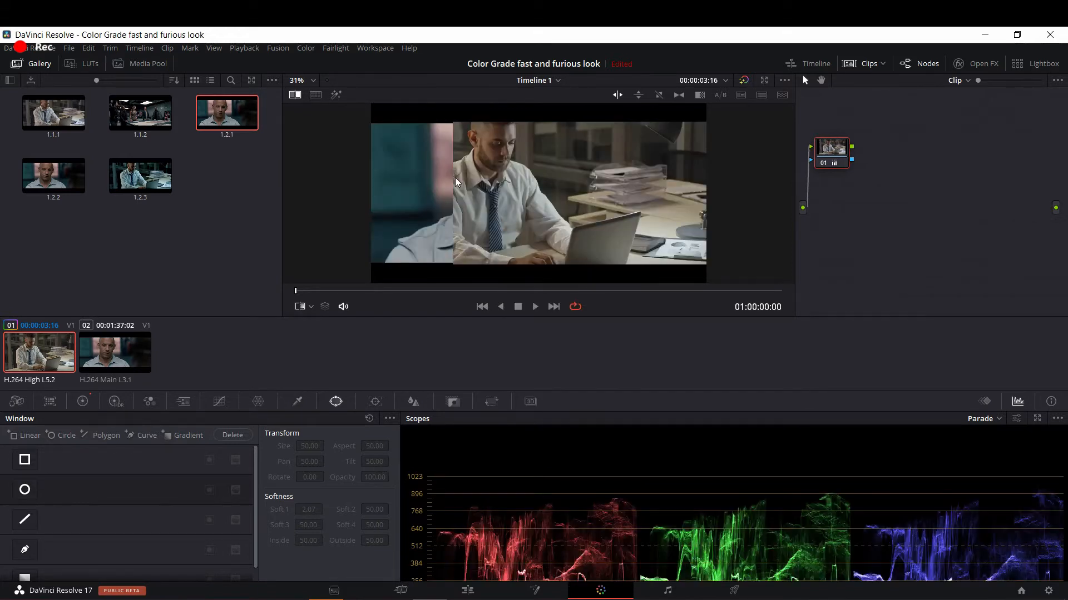
drag(455, 178, 476, 179)
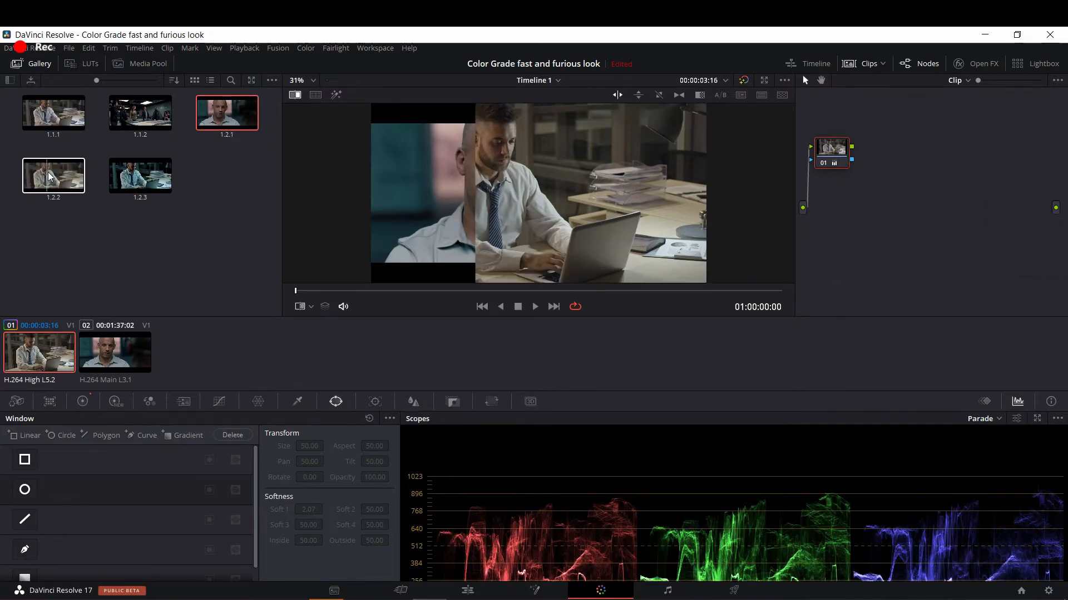
Step: Try gallery stills 1.2.2 and 1.1.1 in the image wipe, ending with 1.2.2 as the reference
drag(47, 172, 433, 181)
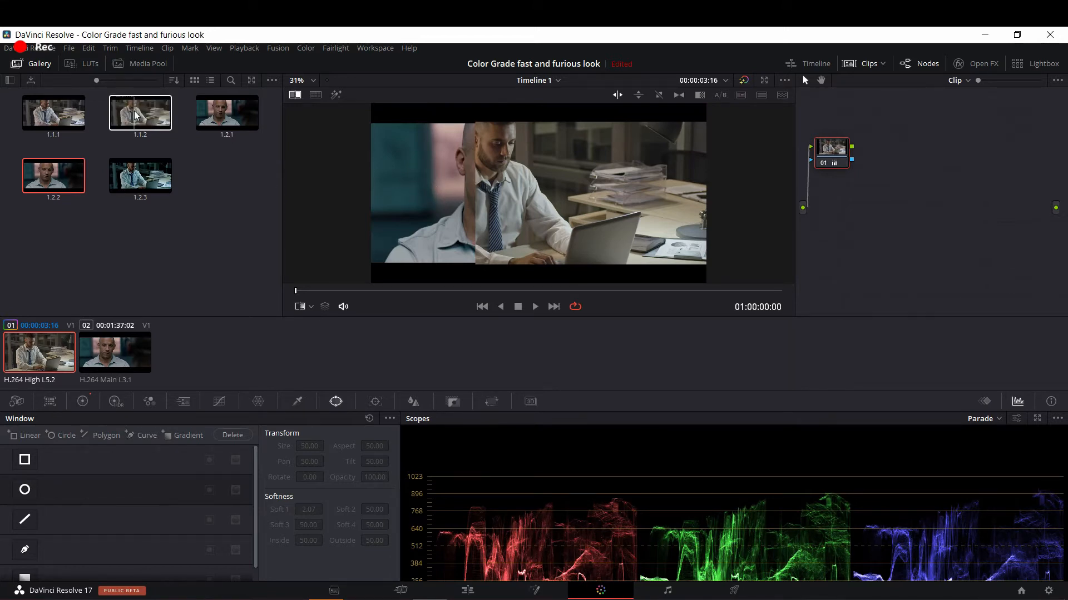
drag(56, 108, 409, 173)
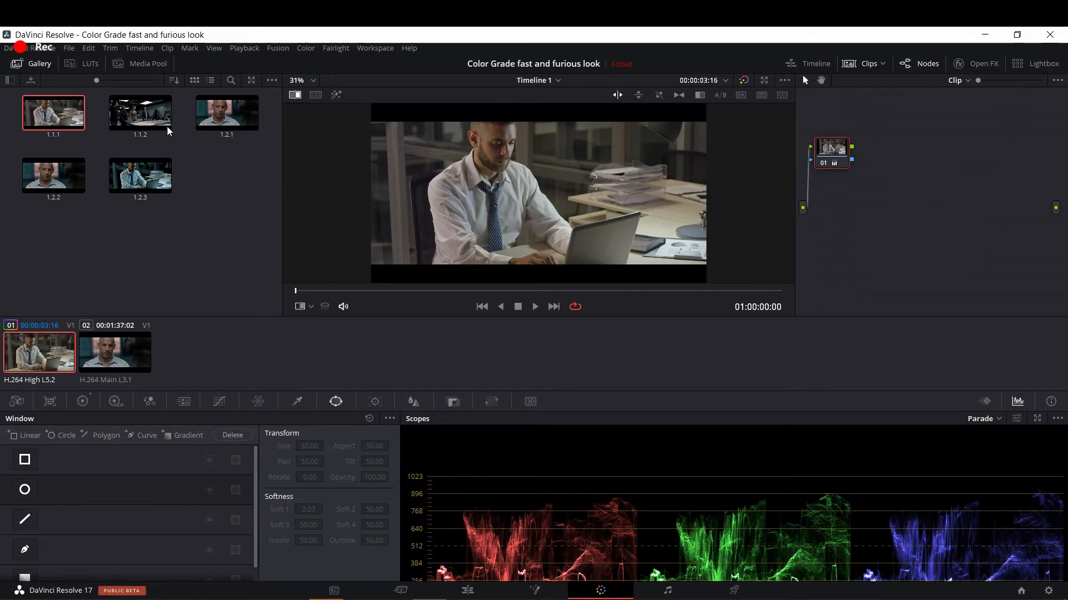
drag(68, 171, 492, 192)
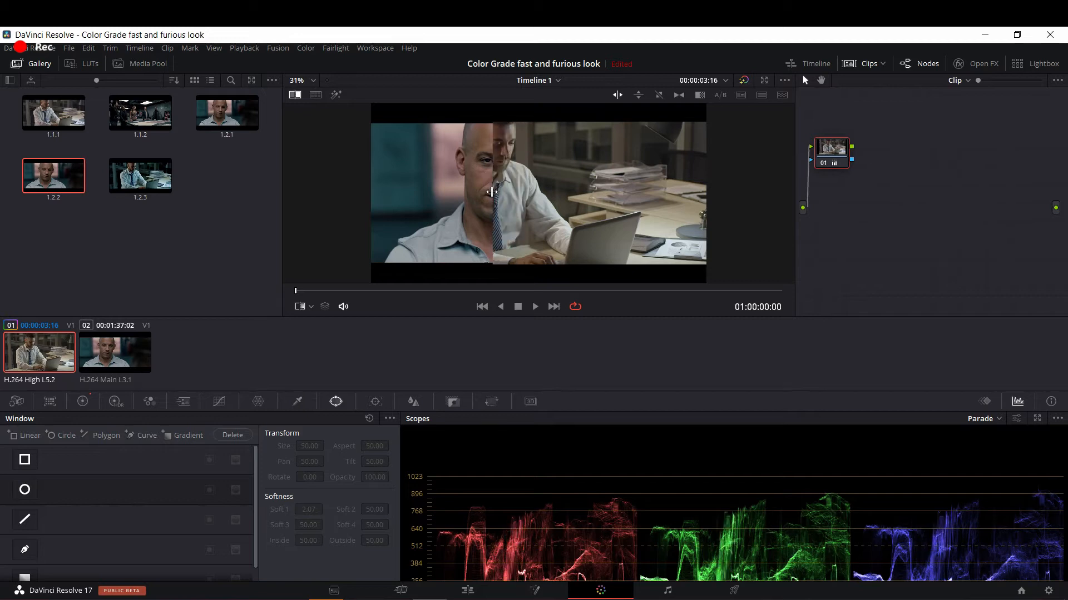
Step: Reset the grade on node 01 of clip 01 and move the wipe line to reveal more of the clip
drag(828, 161, 831, 163)
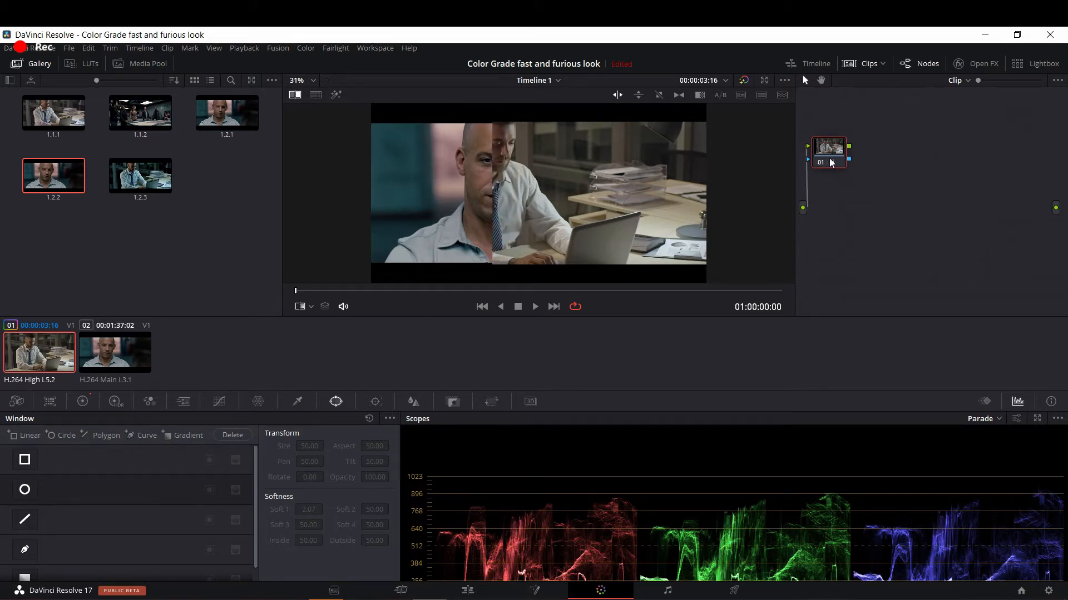
right_click(831, 162)
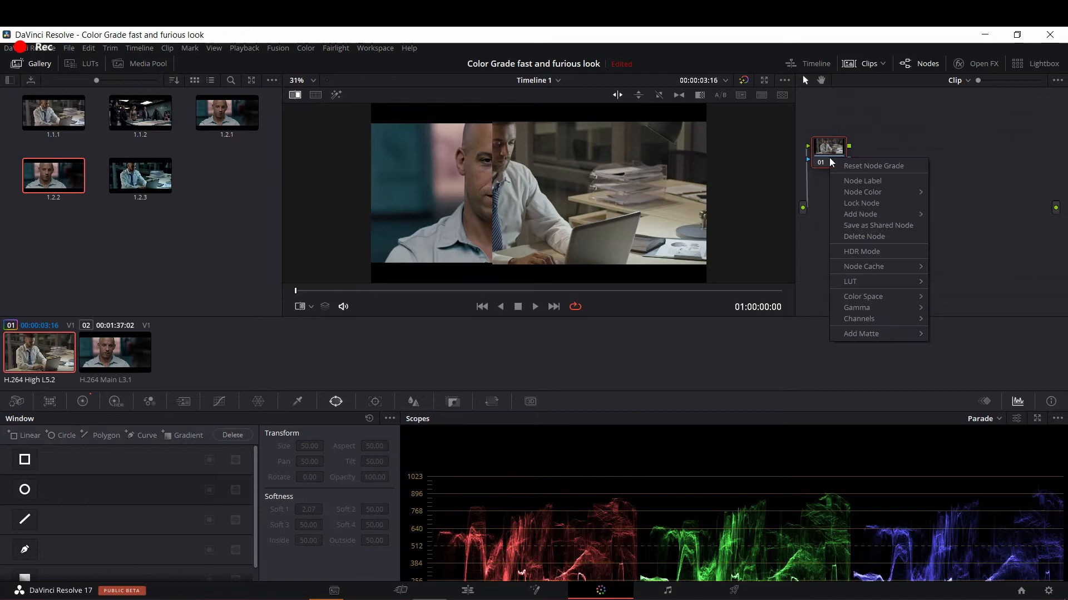
click(859, 164)
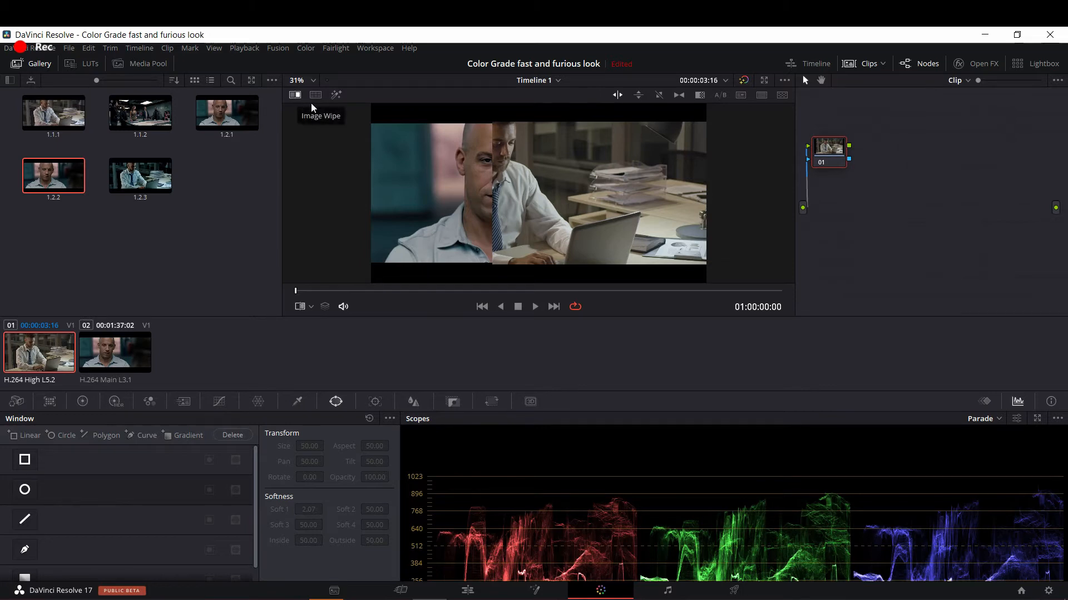
drag(495, 171, 442, 180)
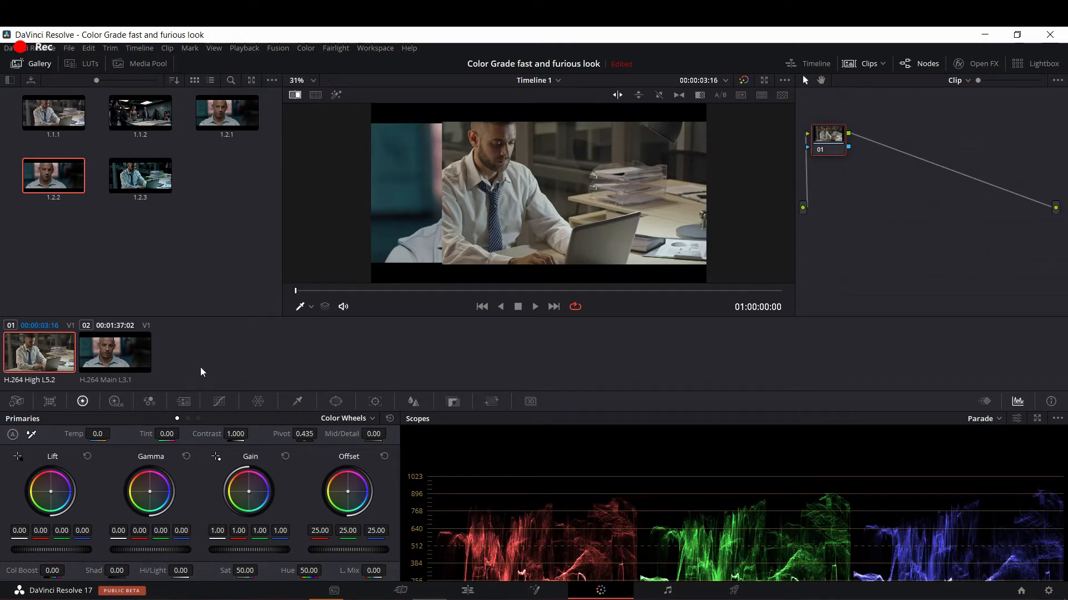
Step: Label node 01 "wb"
right_click(818, 142)
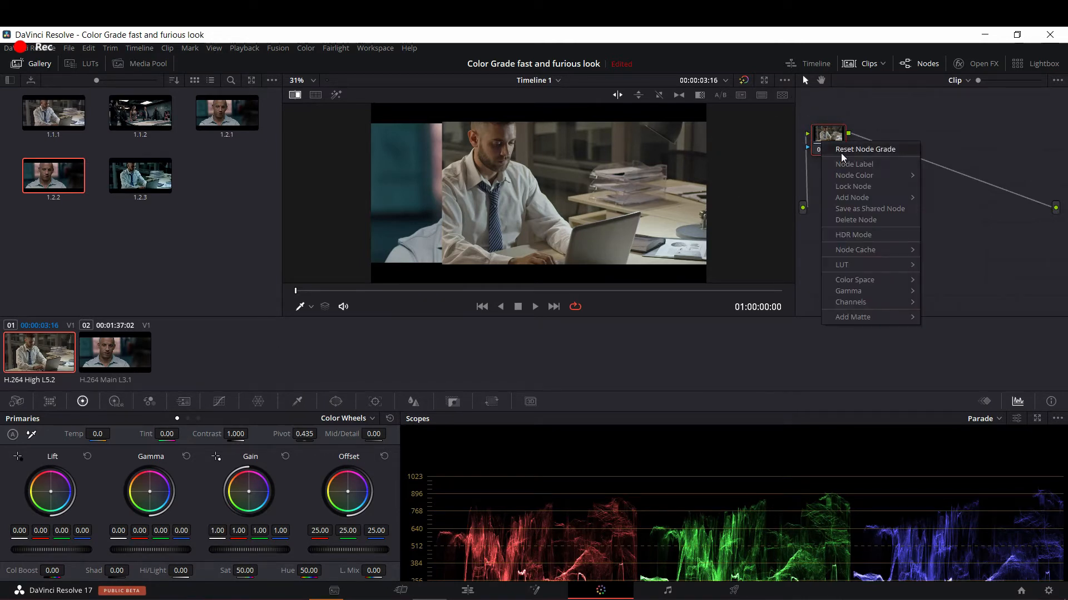
click(843, 161)
text(wb)
key(Return)
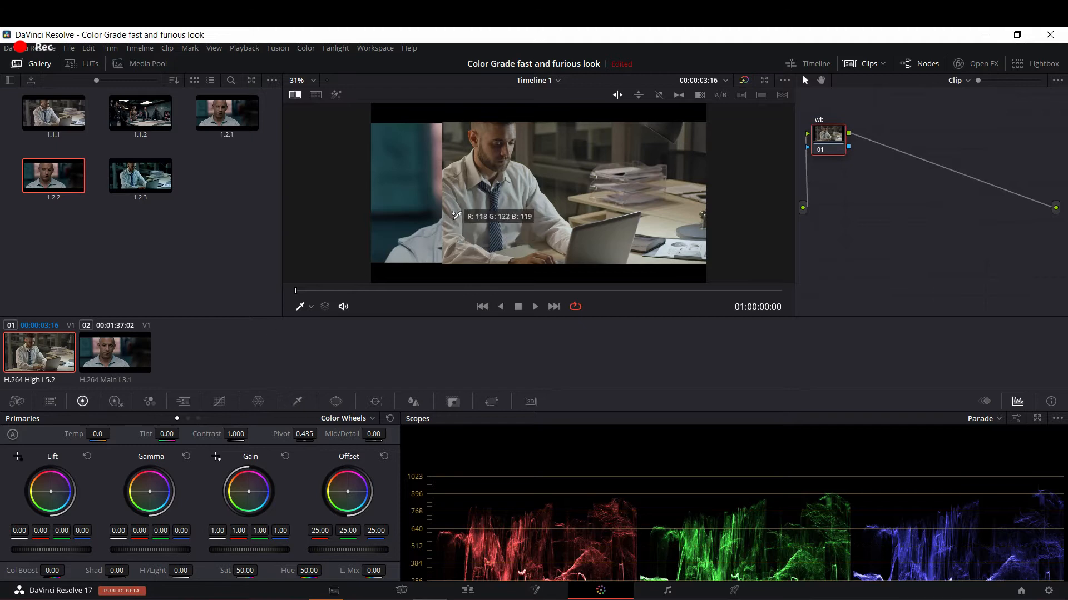
Step: White-balance the wb node by sampling the office worker's shirt area, and adjust Temp to -305.8 and Tint to 6.47
click(484, 204)
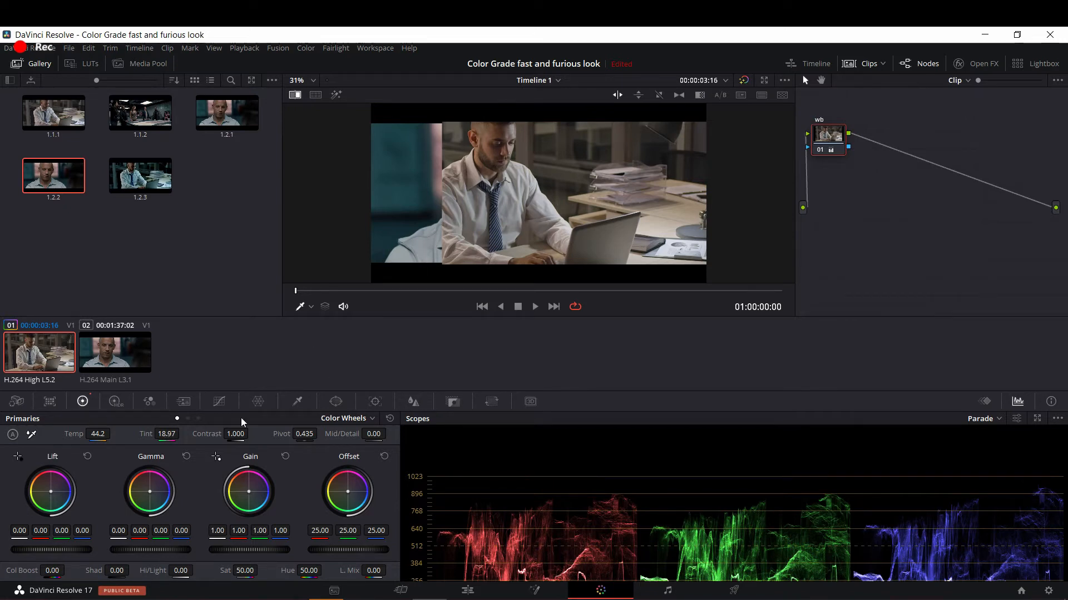
drag(167, 438, 90, 434)
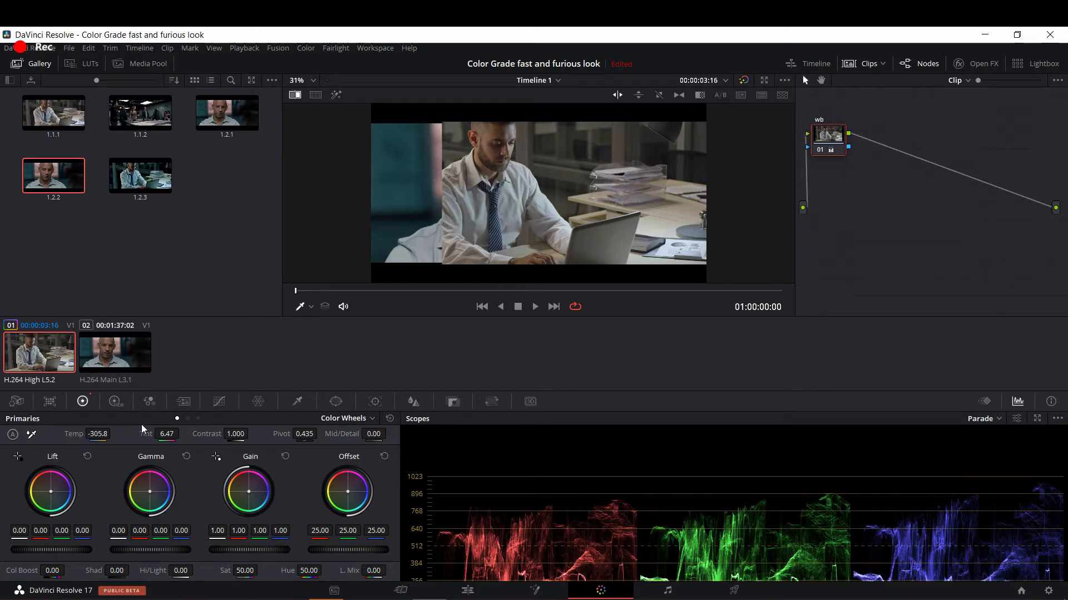
Step: Add a serial node after the wb node and place it directly below
drag(838, 148, 839, 151)
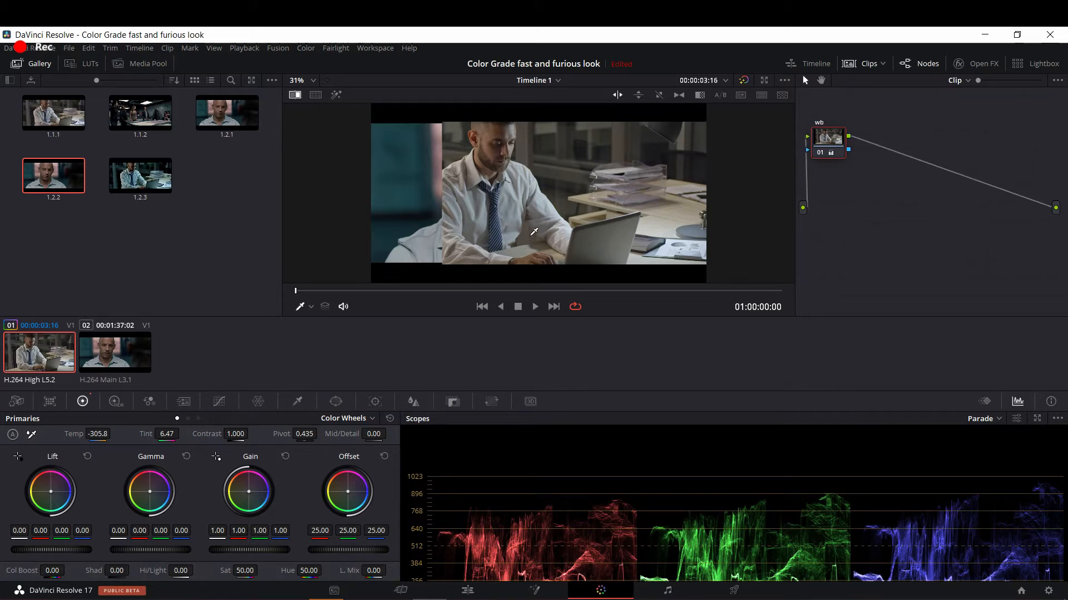
key(alt+s)
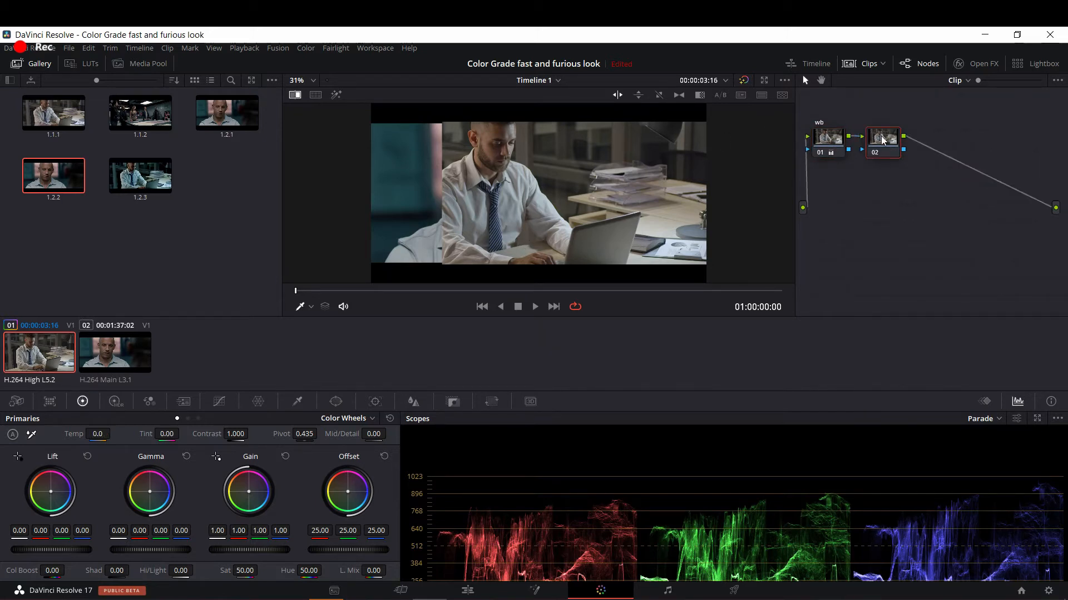
drag(880, 142, 822, 178)
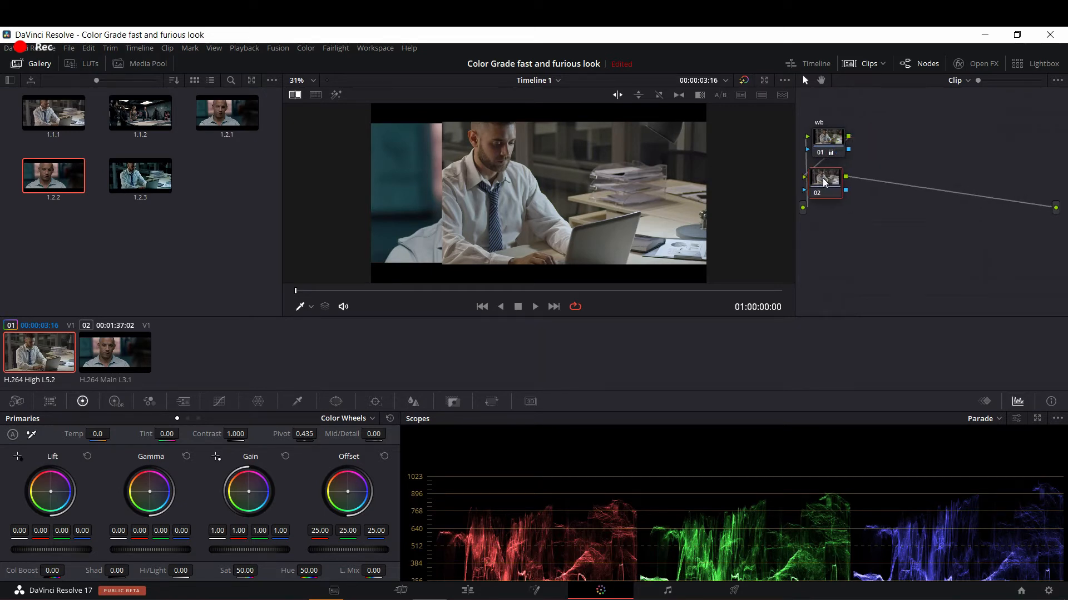
Step: Shape node 02's custom curve into a gentle S with the end-point spline handles, and set its gain to 0.92 and gamma to 0.01
click(221, 405)
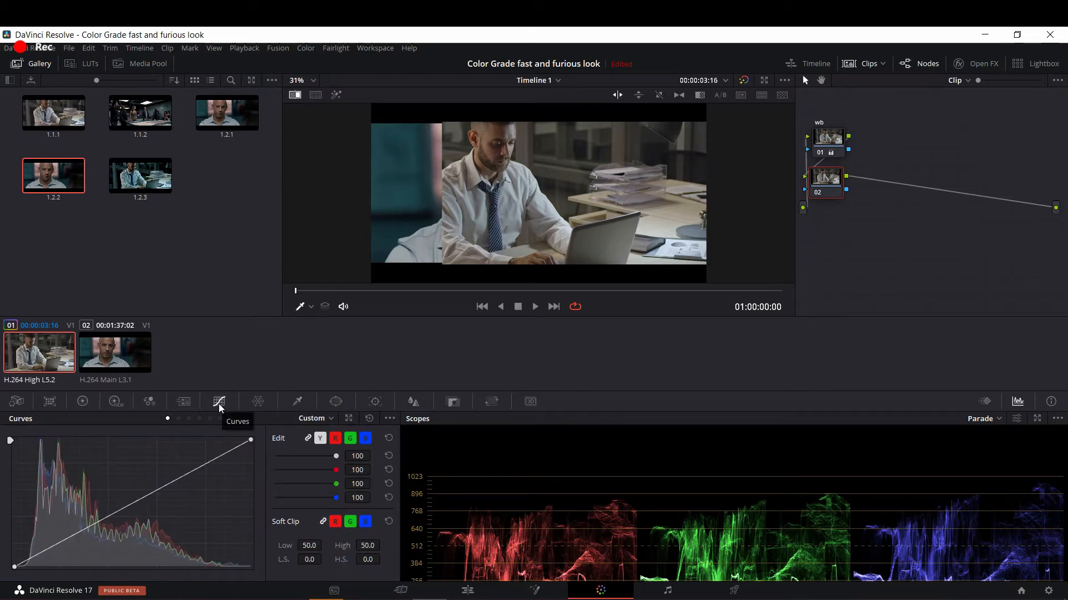
click(391, 419)
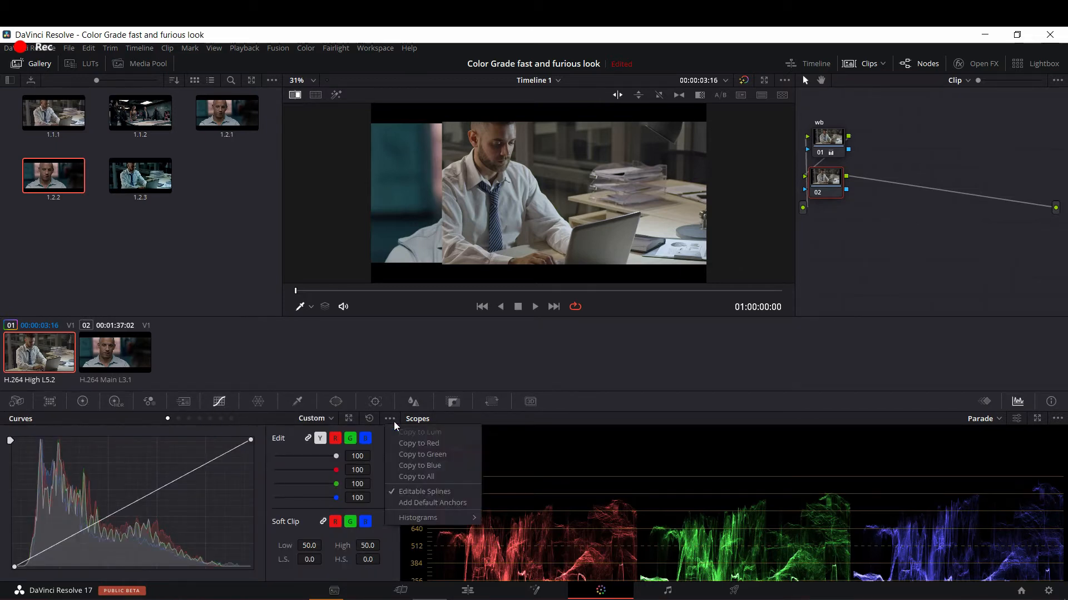
click(253, 443)
drag(171, 488, 189, 469)
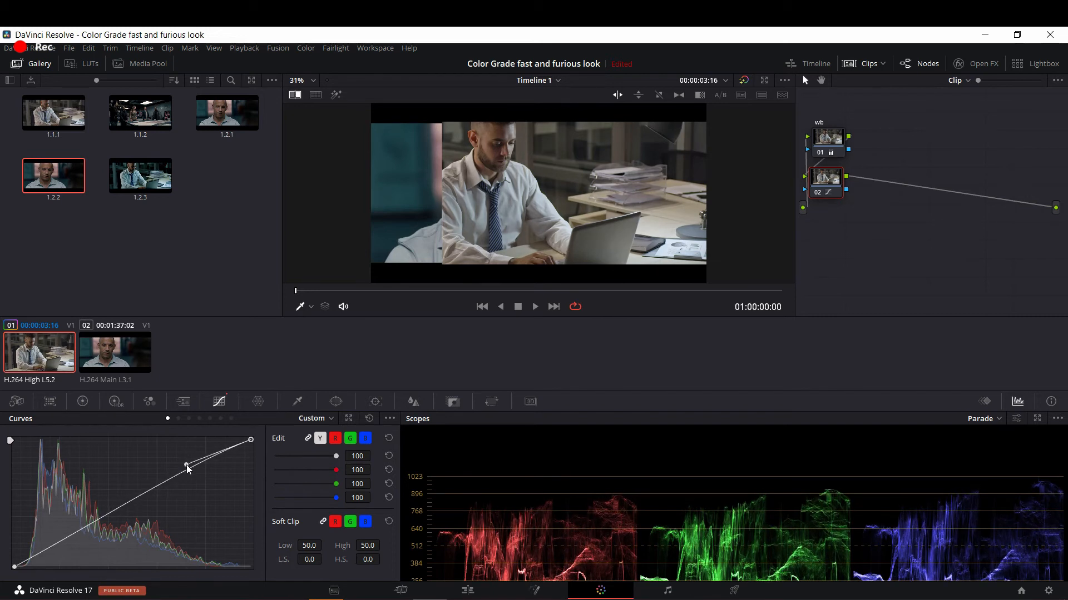
click(14, 569)
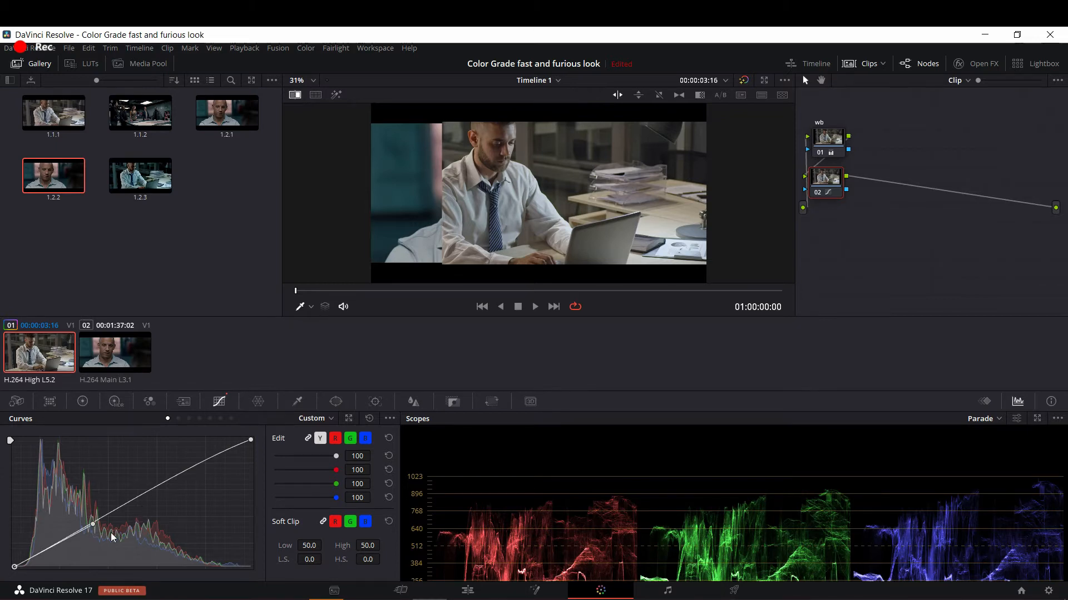
drag(92, 523, 81, 541)
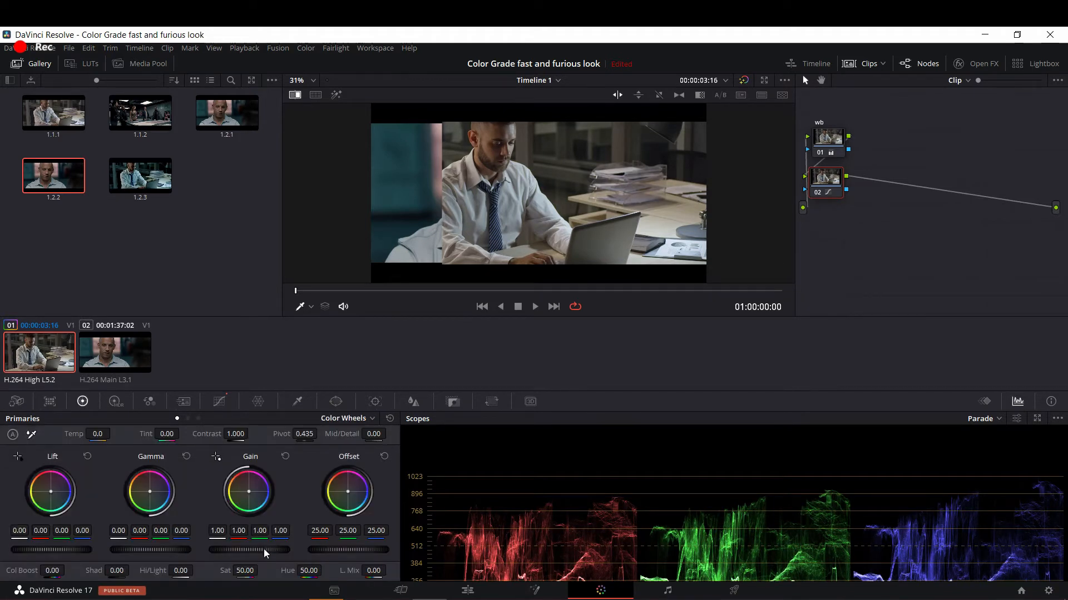
drag(264, 549, 253, 549)
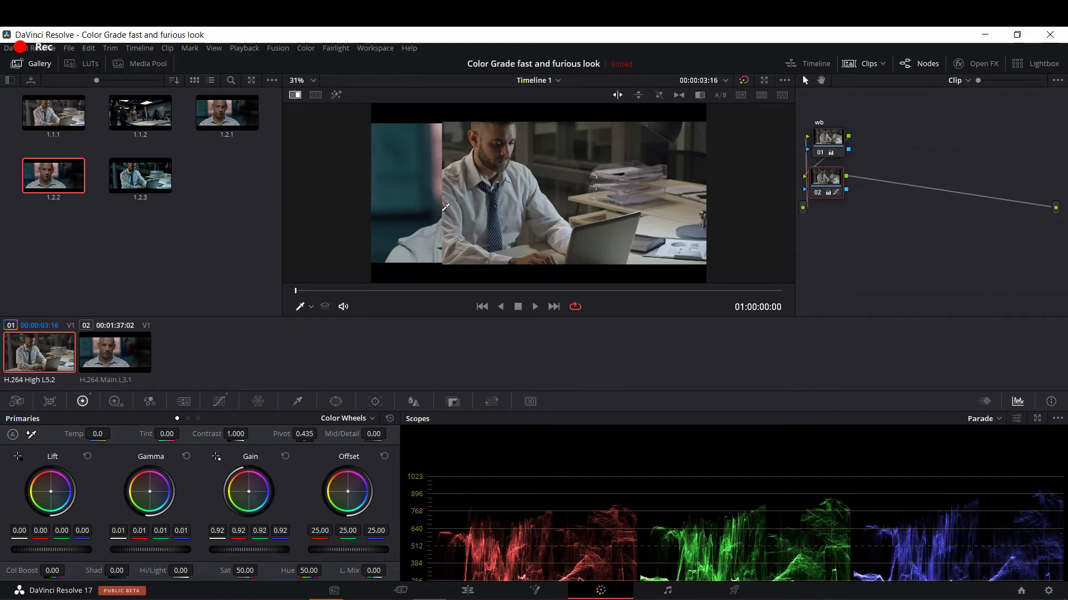
Step: Add a third serial node beside wb and push its gamma toward teal: red -0.09, green 0.02, blue 0.05
key(alt+s)
drag(869, 177, 874, 140)
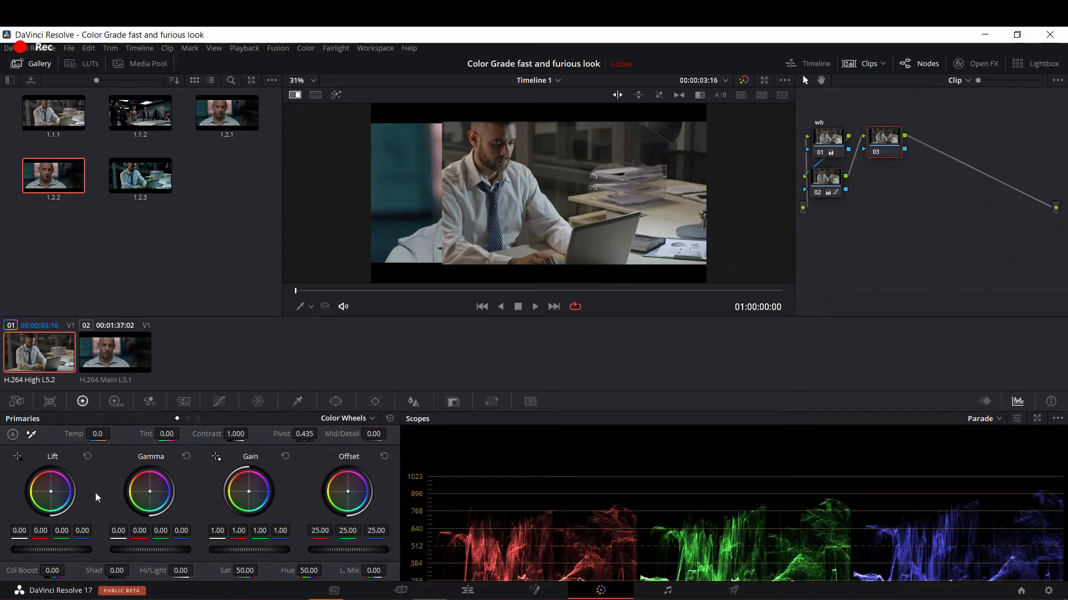
drag(150, 493, 153, 498)
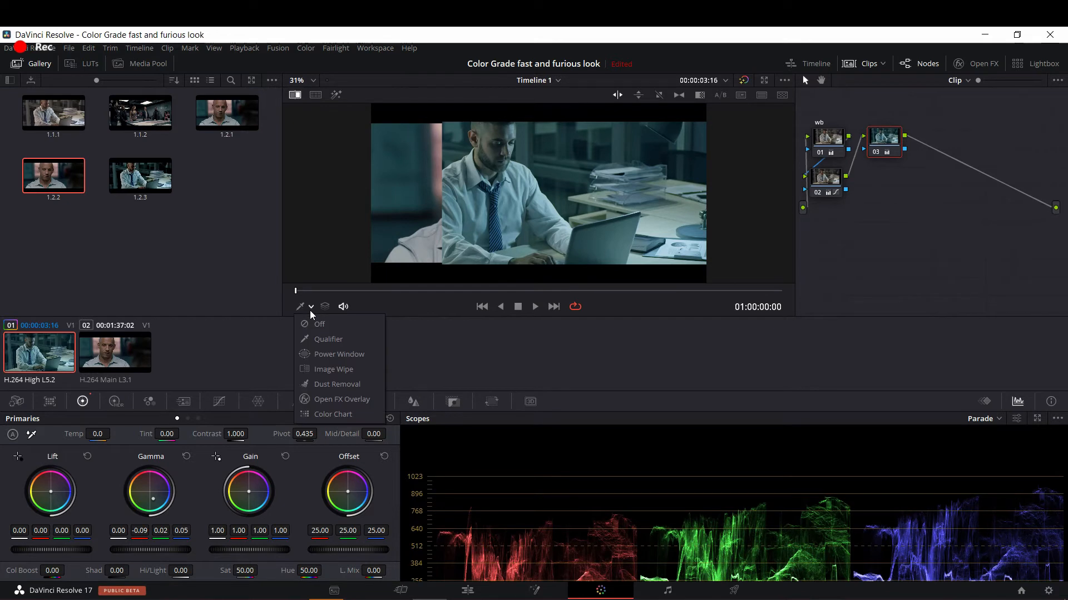
Step: Switch the viewer overlay to Image Wipe and shift the wipe line to compare the teal grade with the reference still
click(326, 363)
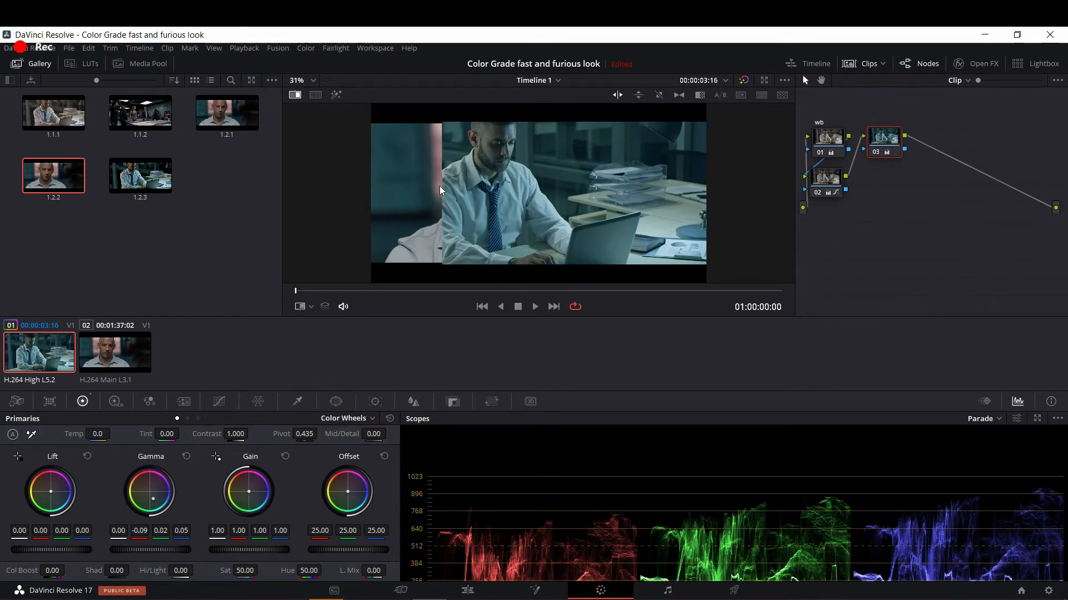
mouse_move(441, 188)
mouse_down()
mouse_move(543, 185)
mouse_move(426, 187)
mouse_up()
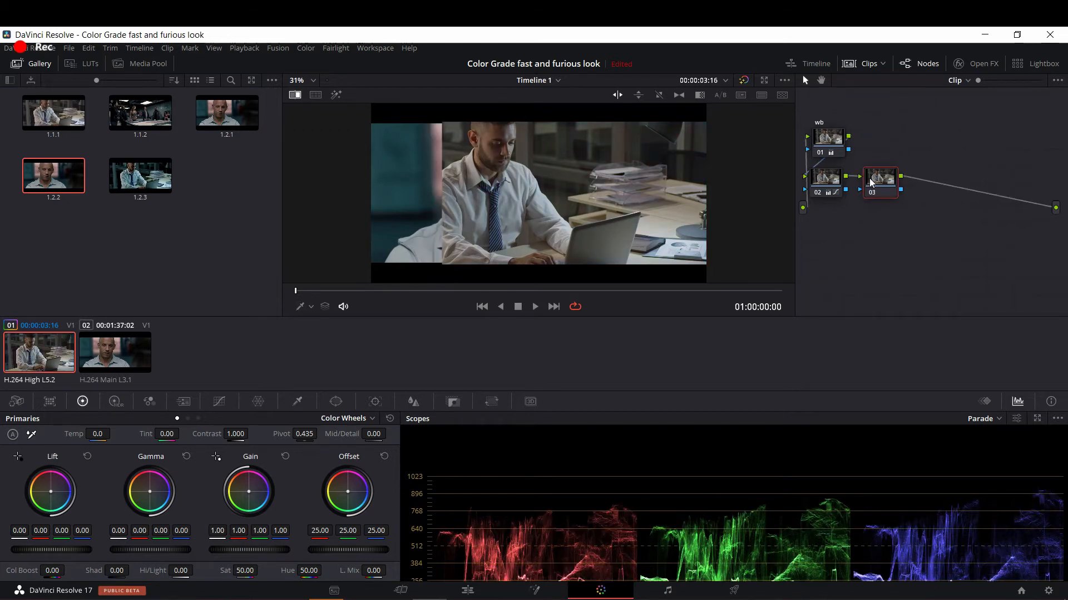
Step: Move node 03 beside the wb node and set its gamma to red -0.09, green 0.02 and blue 0.05
drag(870, 182, 874, 140)
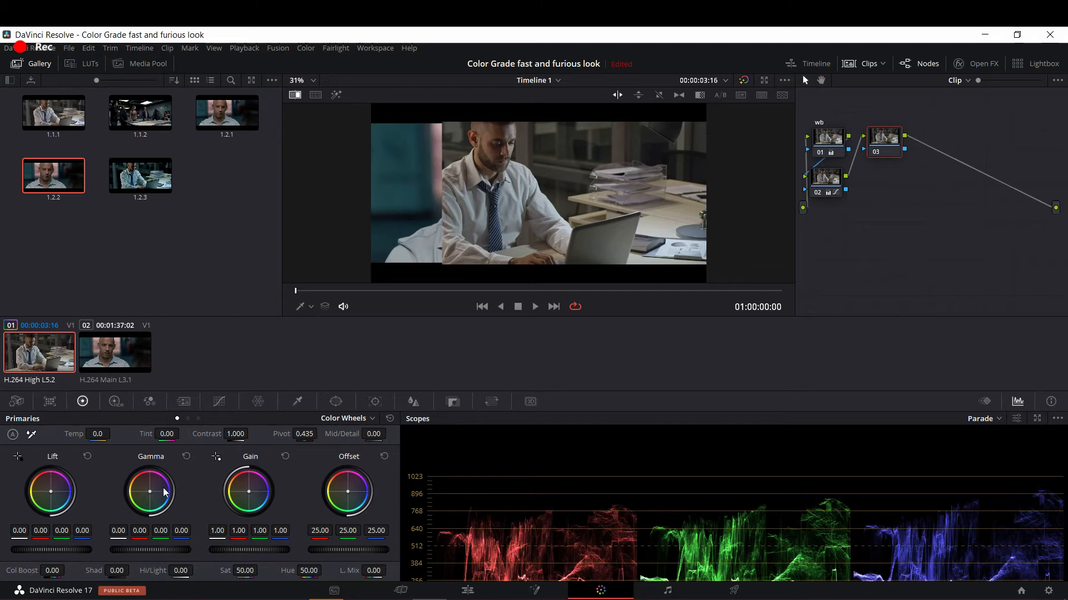
drag(152, 493, 152, 498)
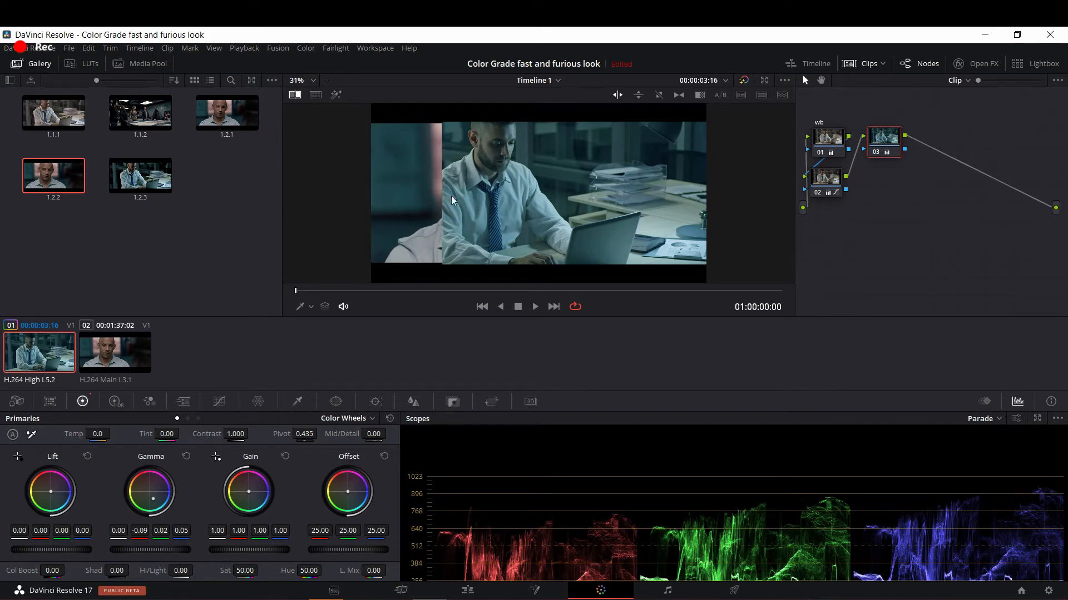
Step: Compare node 03's teal tint with the reference still by enabling the Image Wipe overlay and moving the wipe line
click(311, 308)
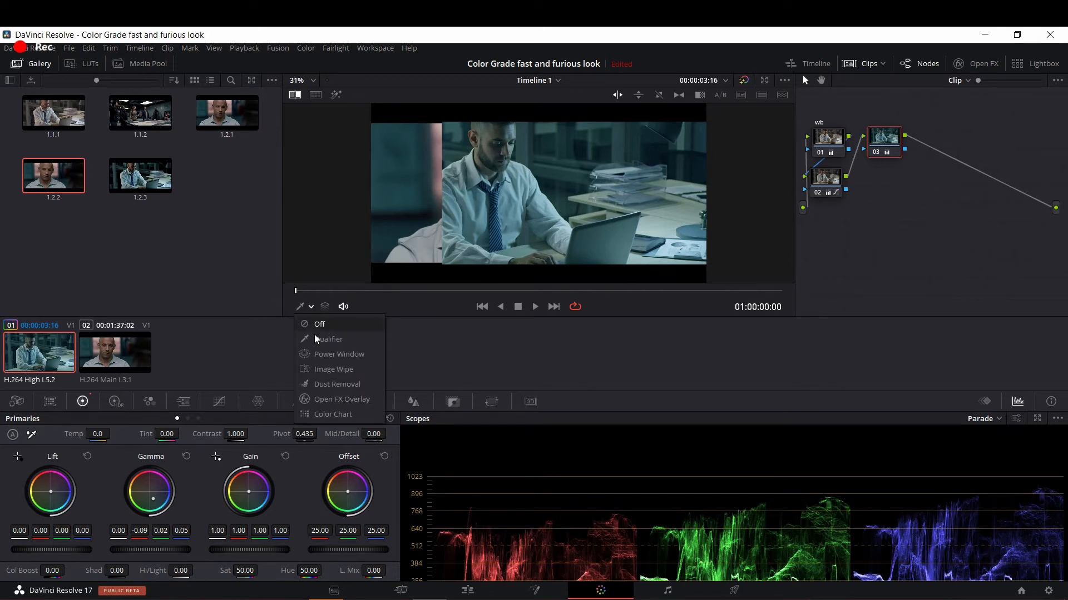
click(328, 369)
mouse_move(440, 188)
mouse_down()
mouse_move(543, 185)
mouse_move(421, 190)
mouse_up()
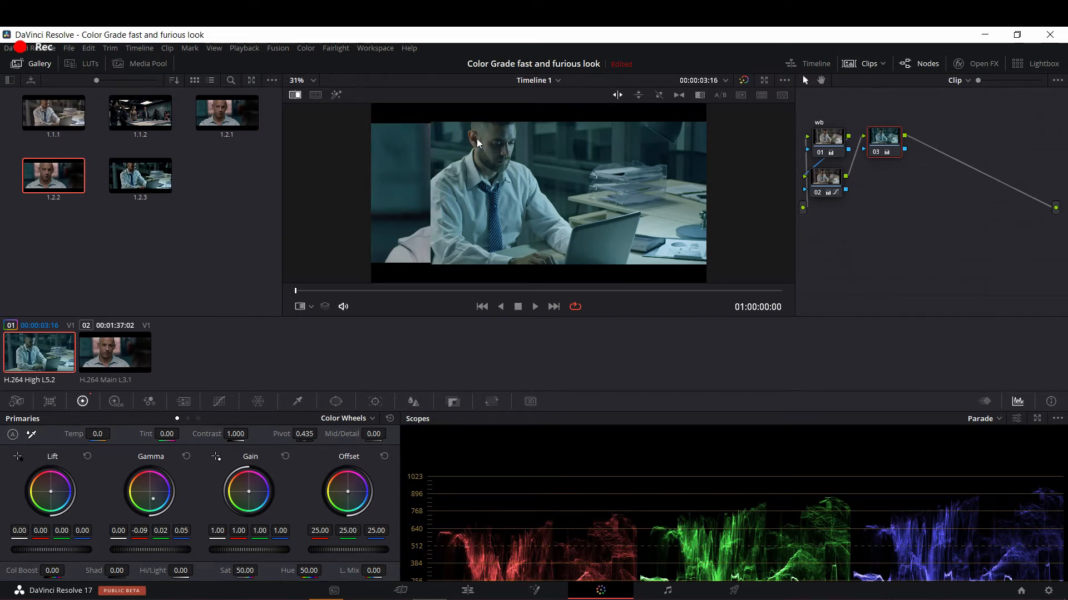
Step: Align node 02 under the wb node, add a parallel node beneath node 03, and select that new node
drag(827, 188, 831, 193)
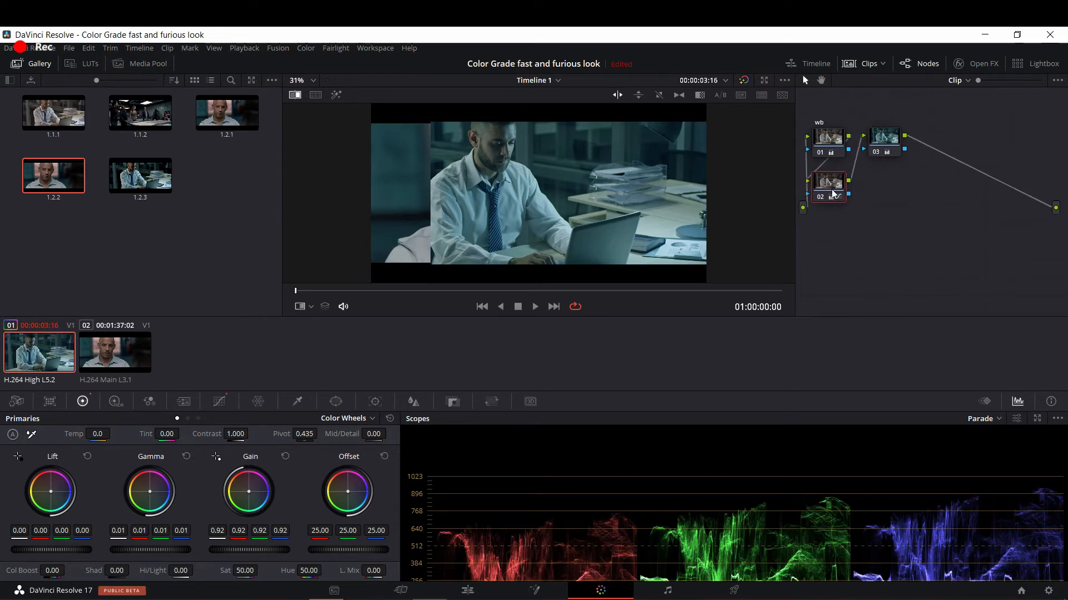
click(885, 151)
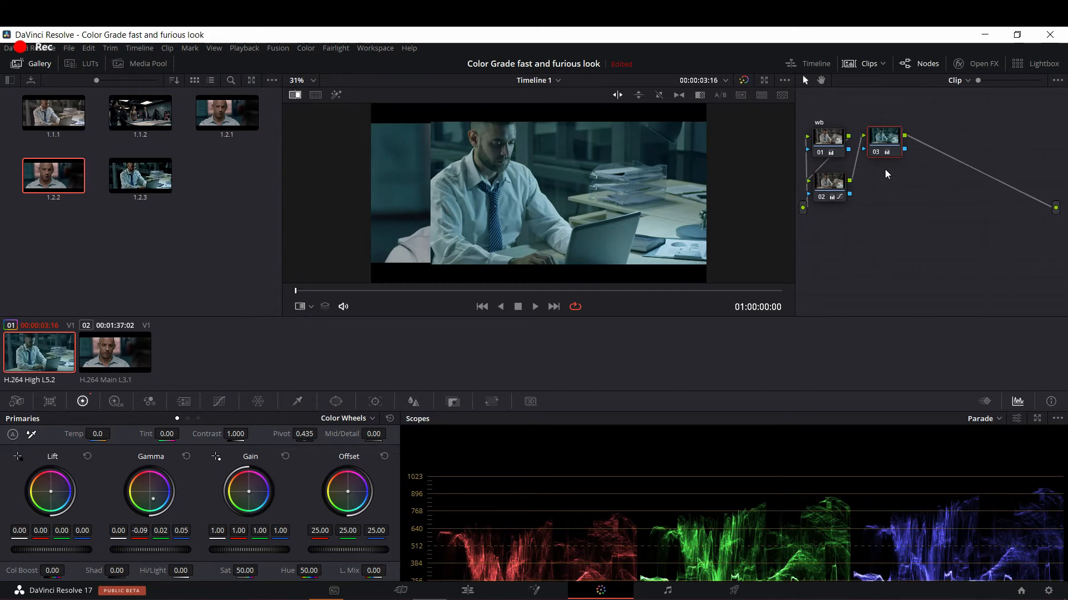
key(alt+p)
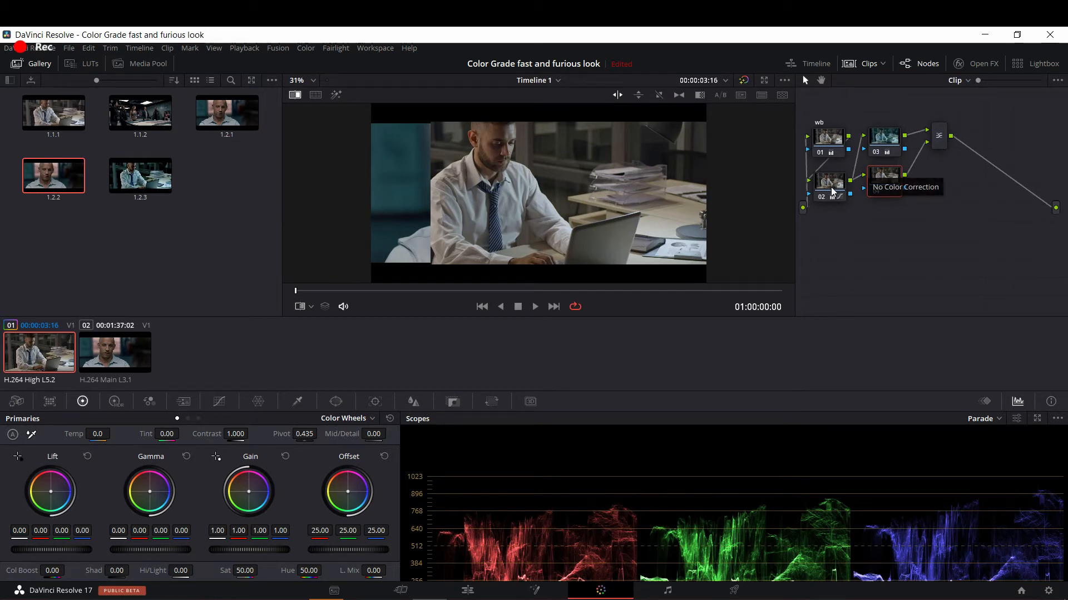
click(884, 155)
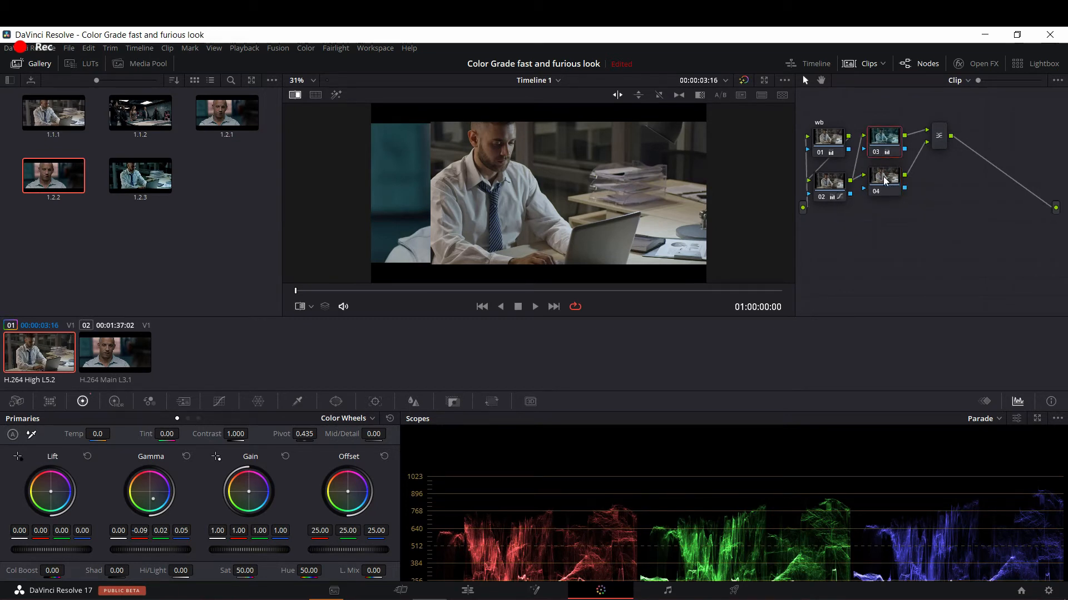
click(885, 178)
click(336, 401)
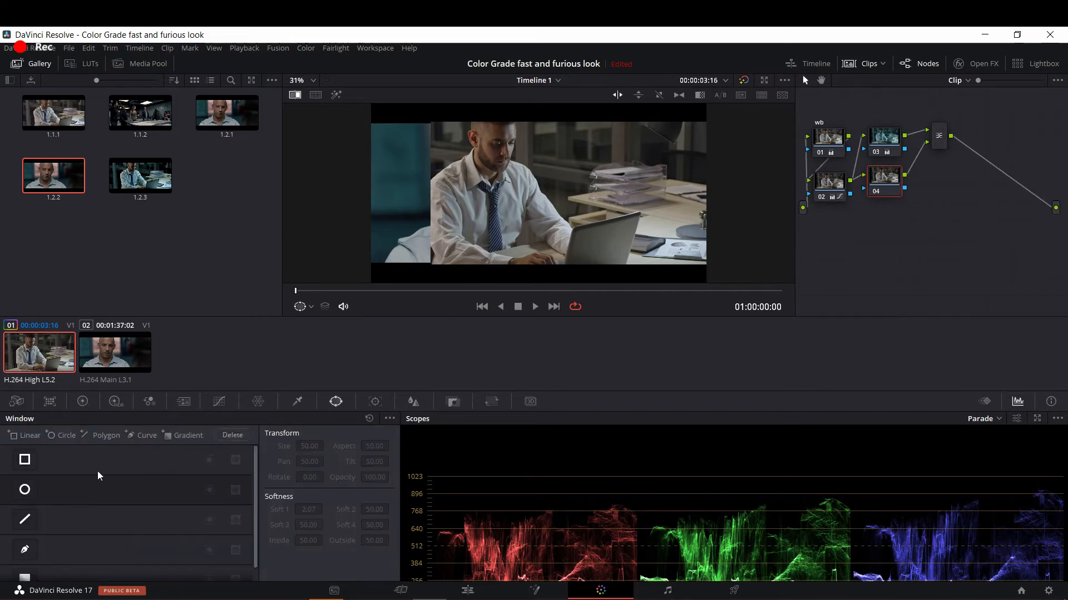
click(25, 460)
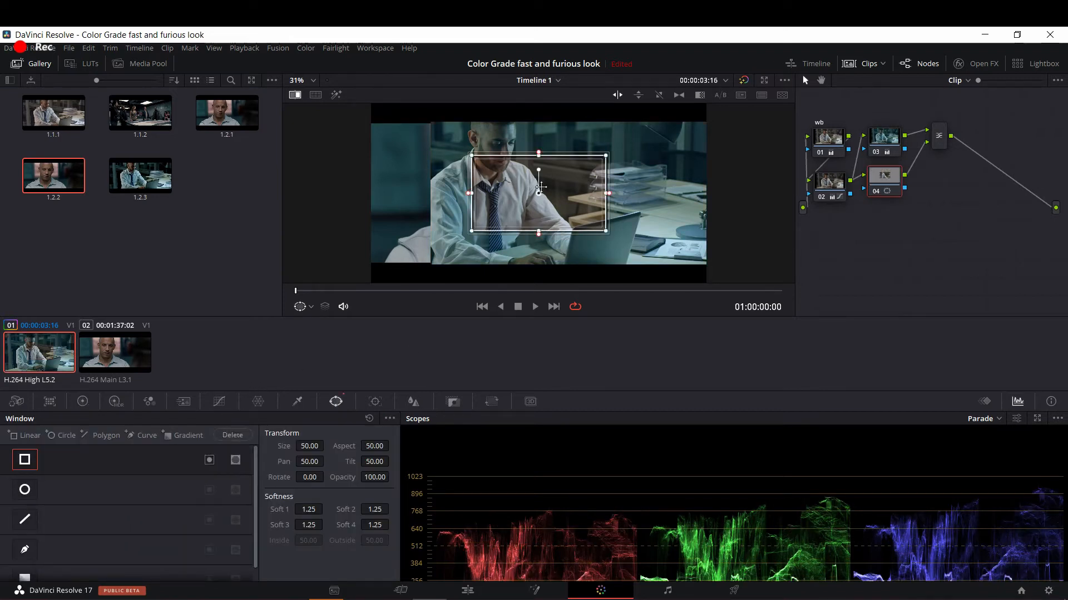
mouse_move(543, 196)
mouse_down()
mouse_move(579, 170)
mouse_move(618, 162)
mouse_move(603, 185)
mouse_move(505, 162)
mouse_move(510, 196)
mouse_move(531, 213)
mouse_up()
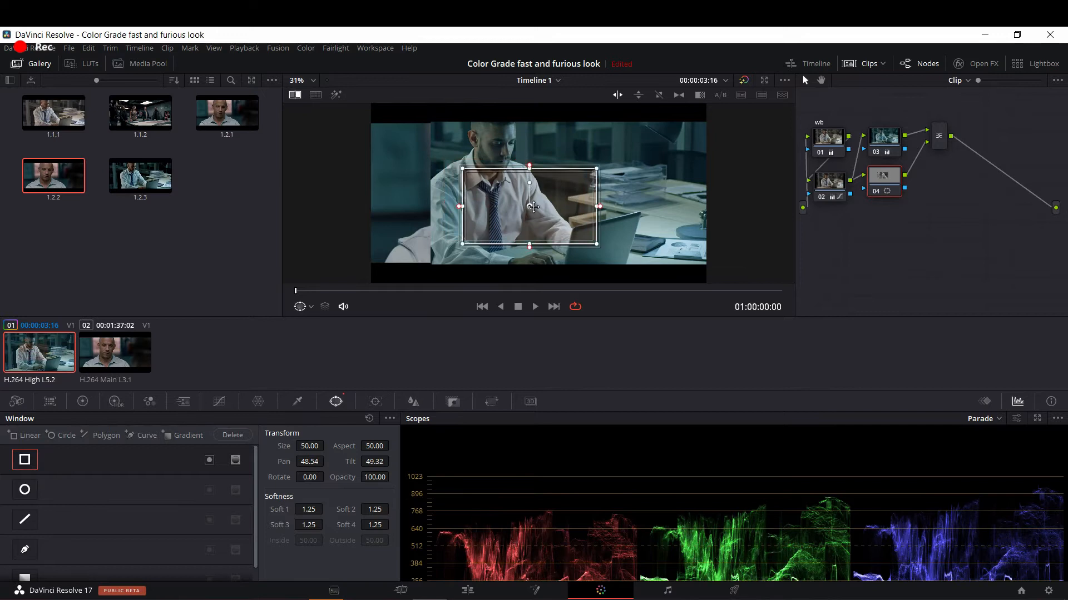
click(25, 459)
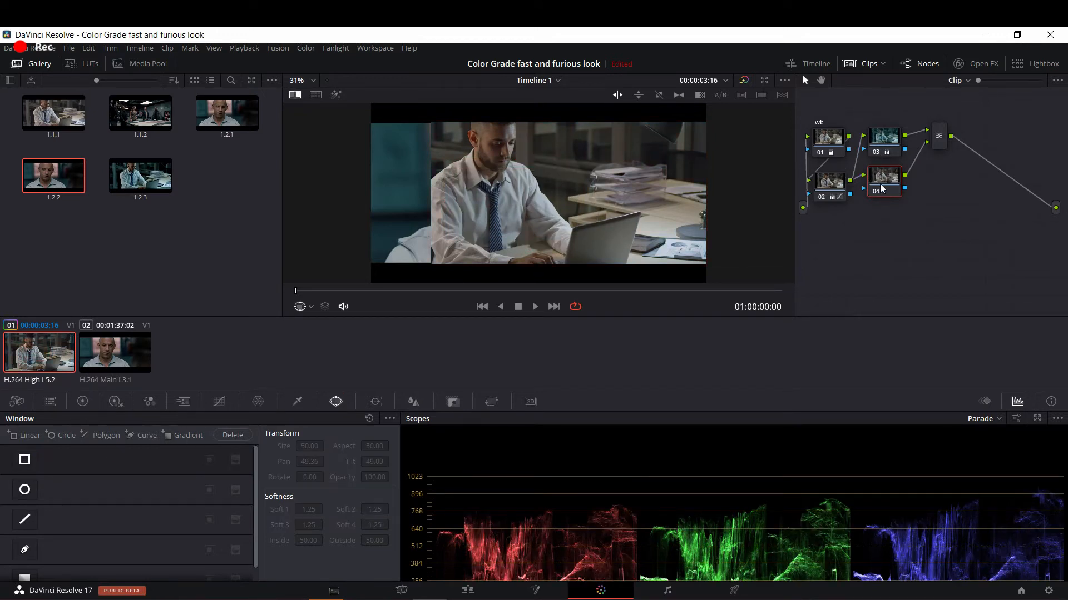
Step: Sample the man's facial skin on node 04 with the HSL Qualifier and highlight the keyed selection in the viewer
click(289, 406)
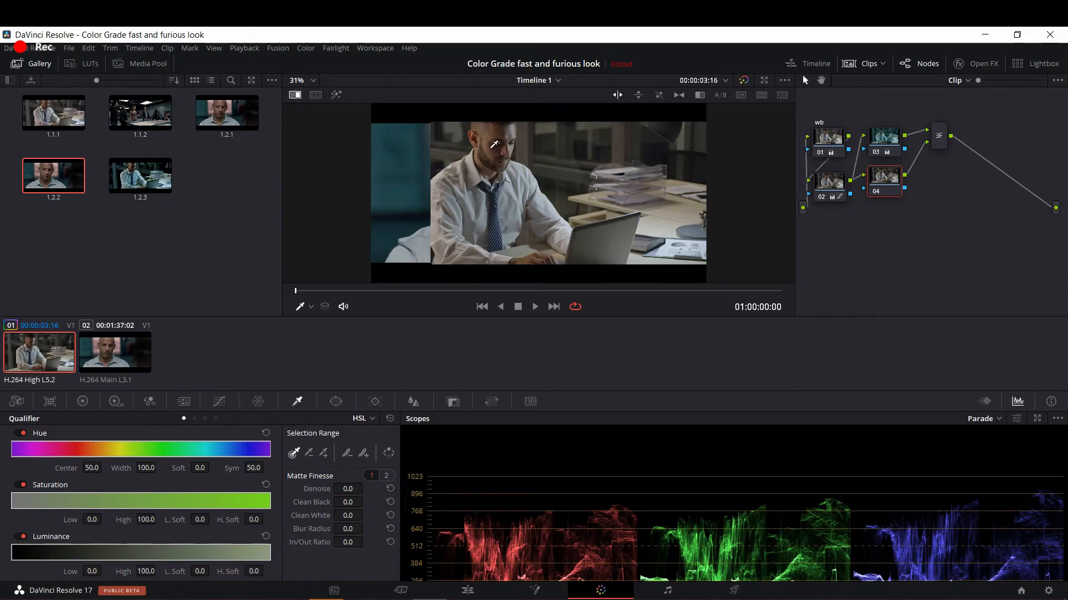
scroll(498, 124, up, 2)
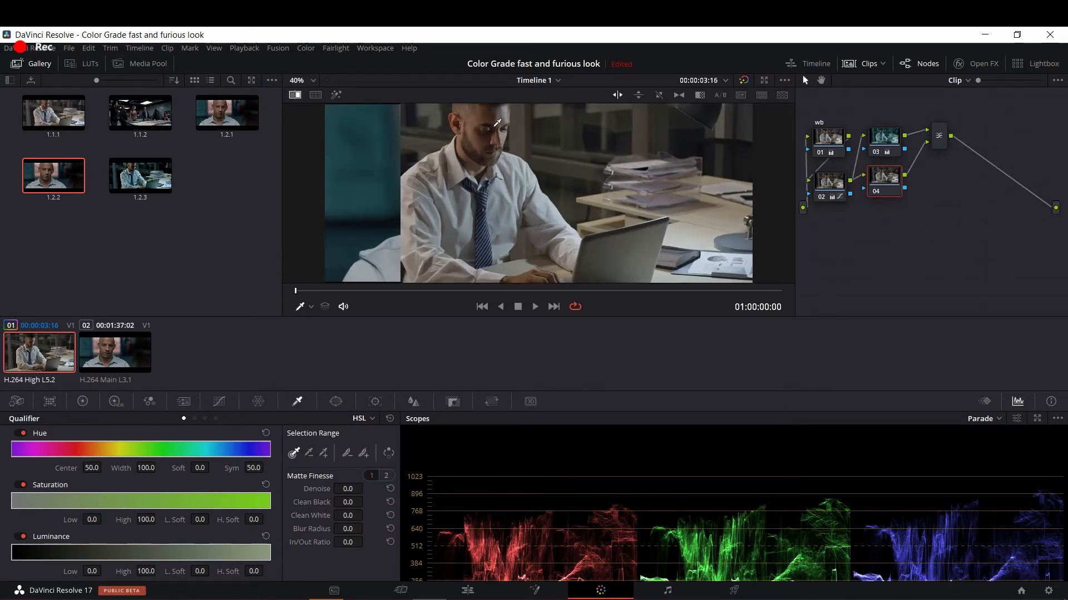
click(493, 118)
drag(492, 117, 481, 119)
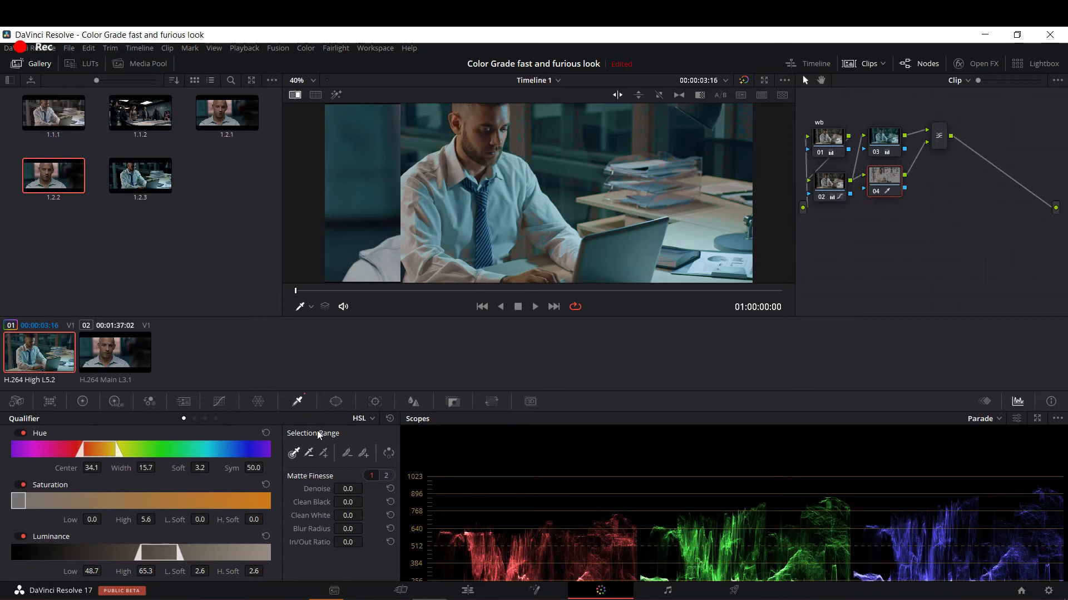
click(334, 97)
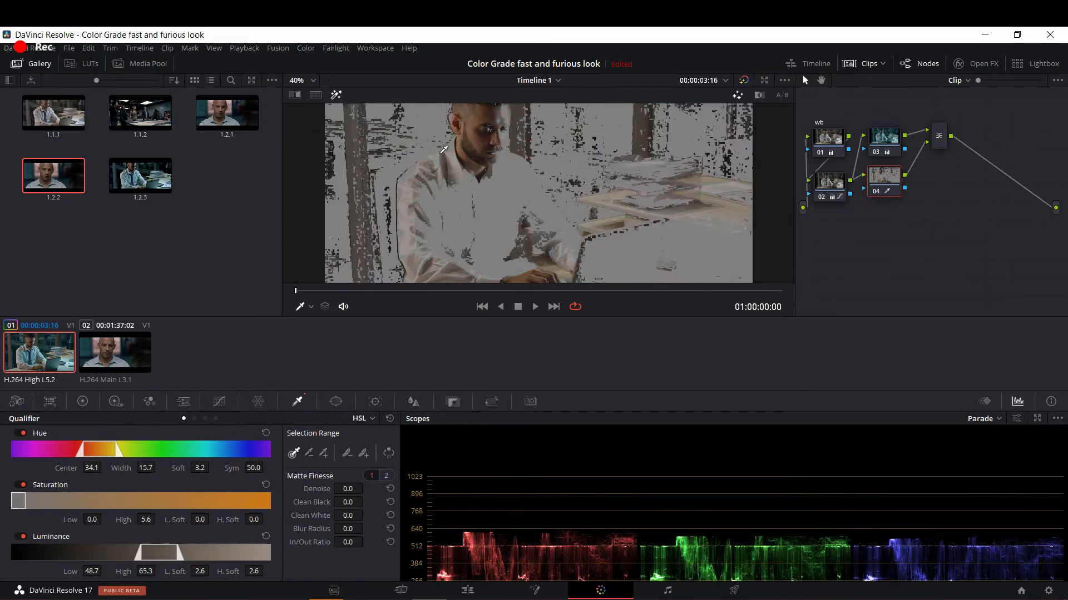
scroll(442, 153, down, 2)
scroll(442, 153, up, 1)
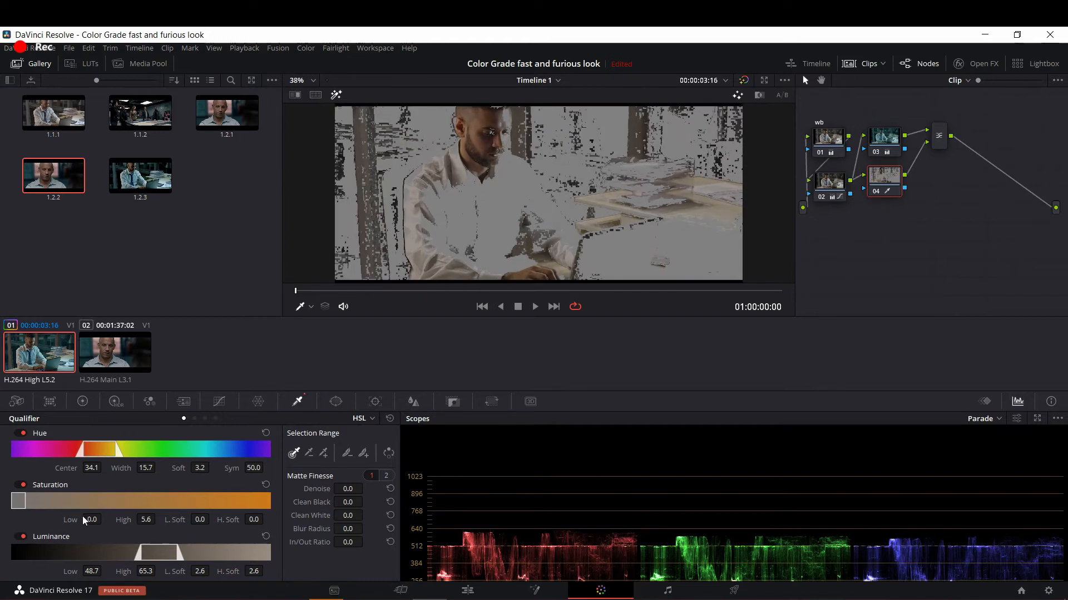
Step: Refine node 04's key: luminance 42.5 to 59.1, saturation high 7.5, blur radius 32.7, clean black 38.7, clean white 63.9
drag(152, 554, 141, 557)
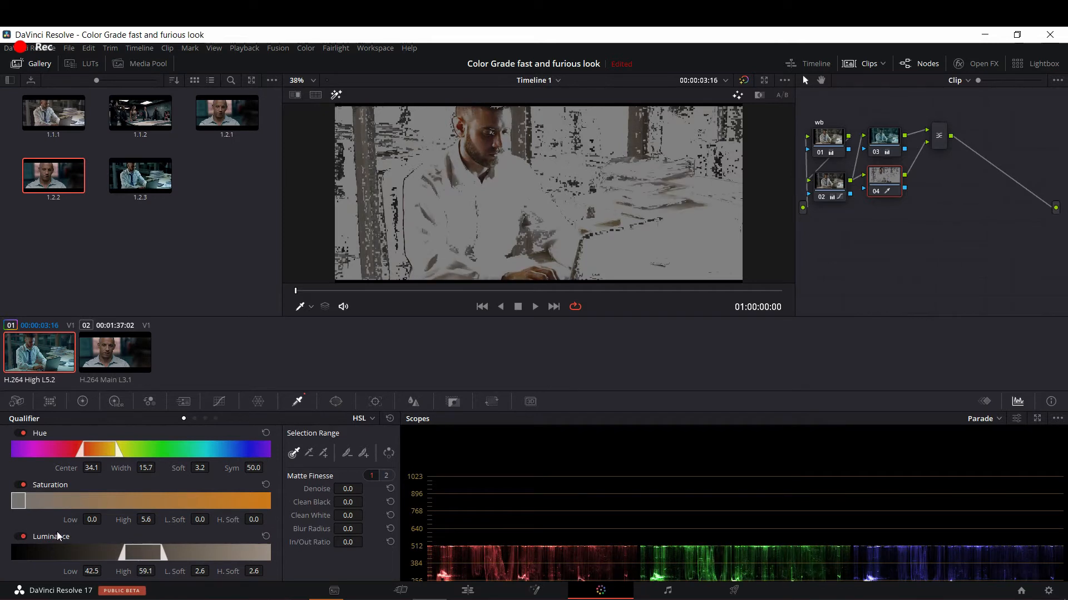
mouse_move(25, 502)
mouse_down()
mouse_move(42, 501)
mouse_move(21, 502)
mouse_move(30, 503)
mouse_up()
drag(309, 529, 367, 527)
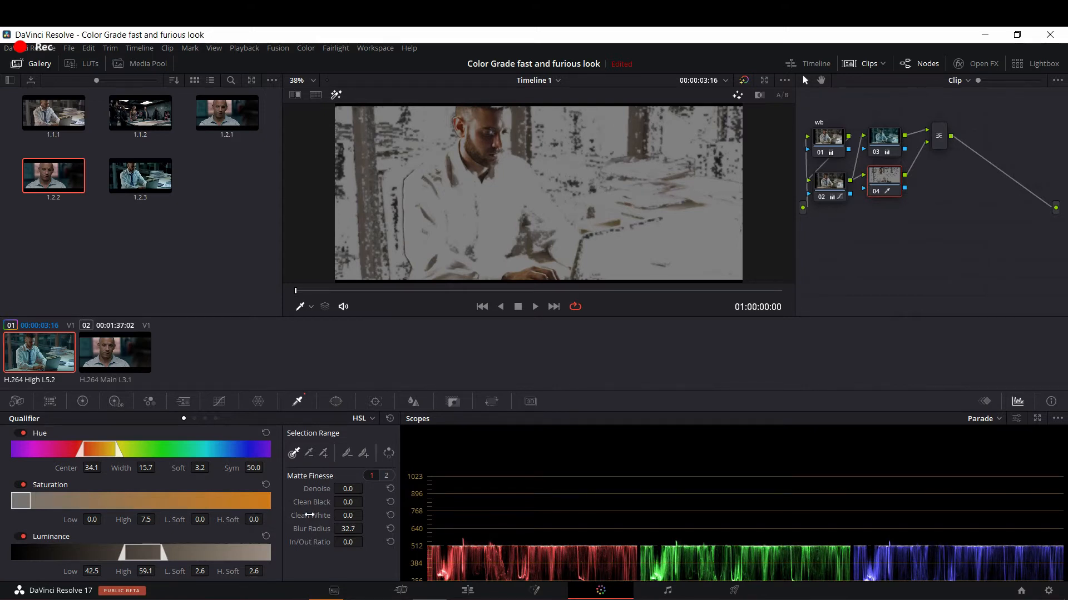
drag(312, 501, 366, 502)
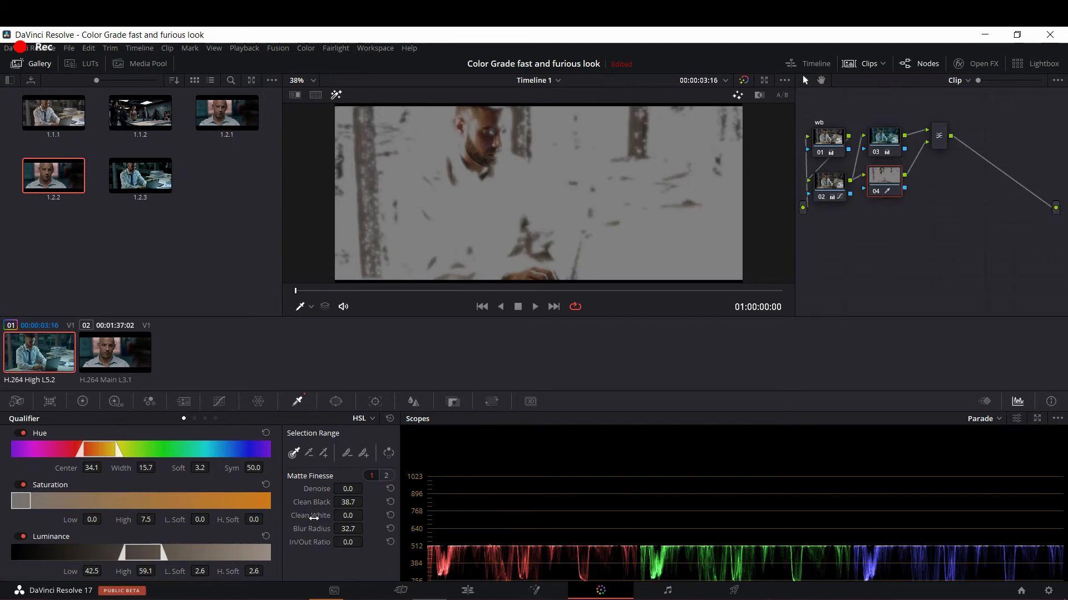
drag(366, 516, 365, 515)
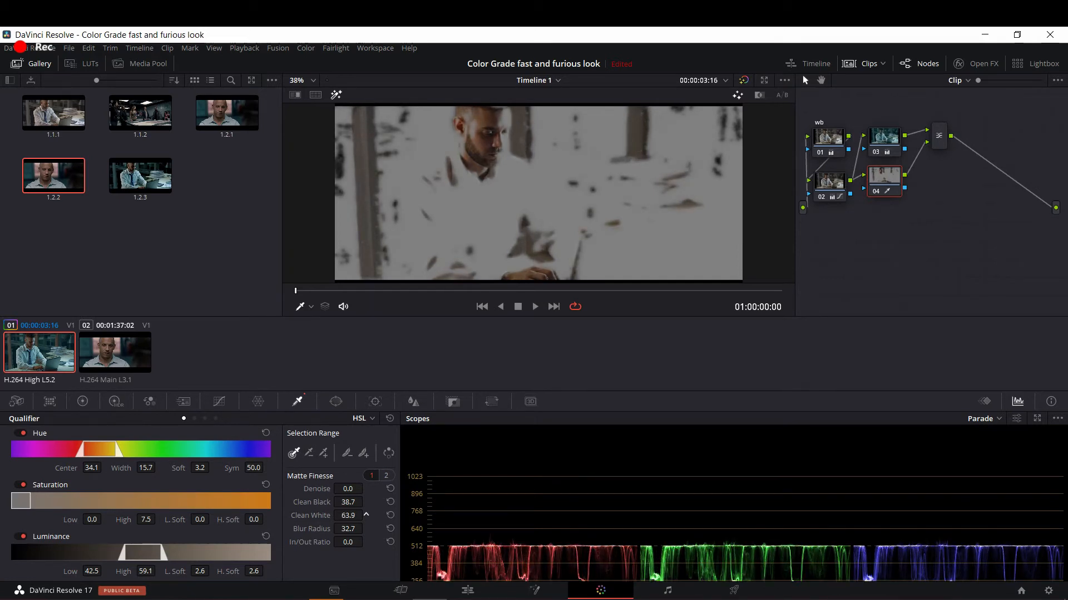
Step: Set the key's hue center to 30.8 and hue softness to 13.5, and turn off the highlight view
drag(93, 451, 84, 453)
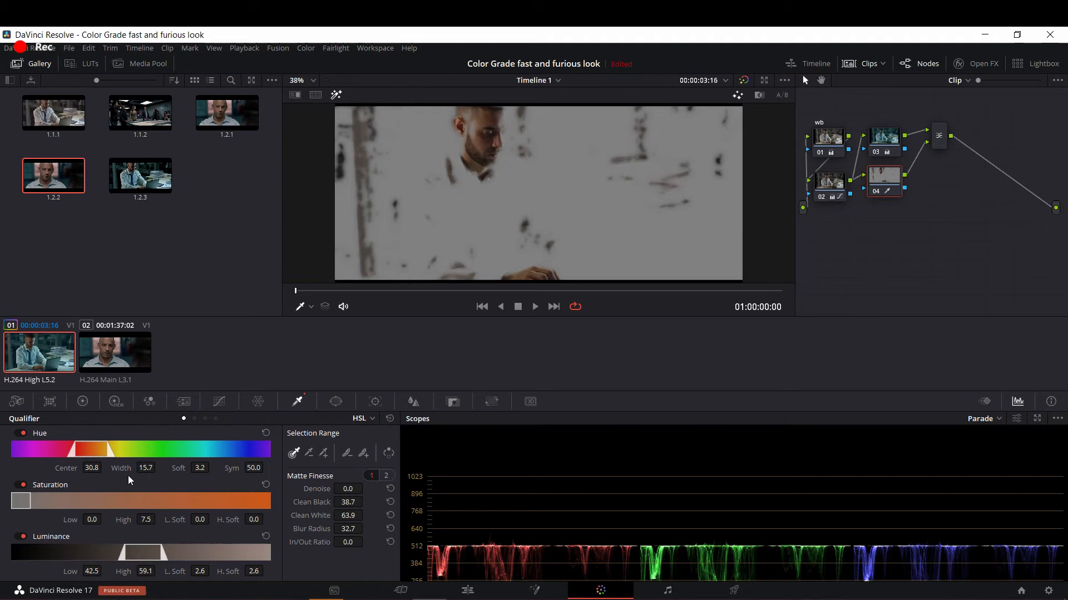
drag(200, 468, 234, 467)
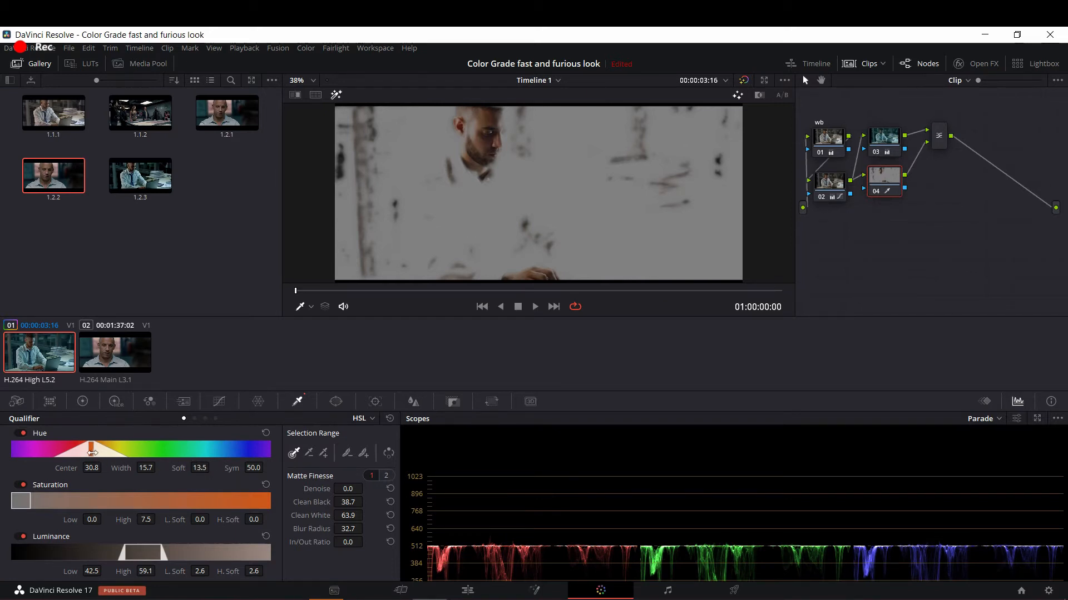
drag(92, 452, 92, 452)
click(333, 98)
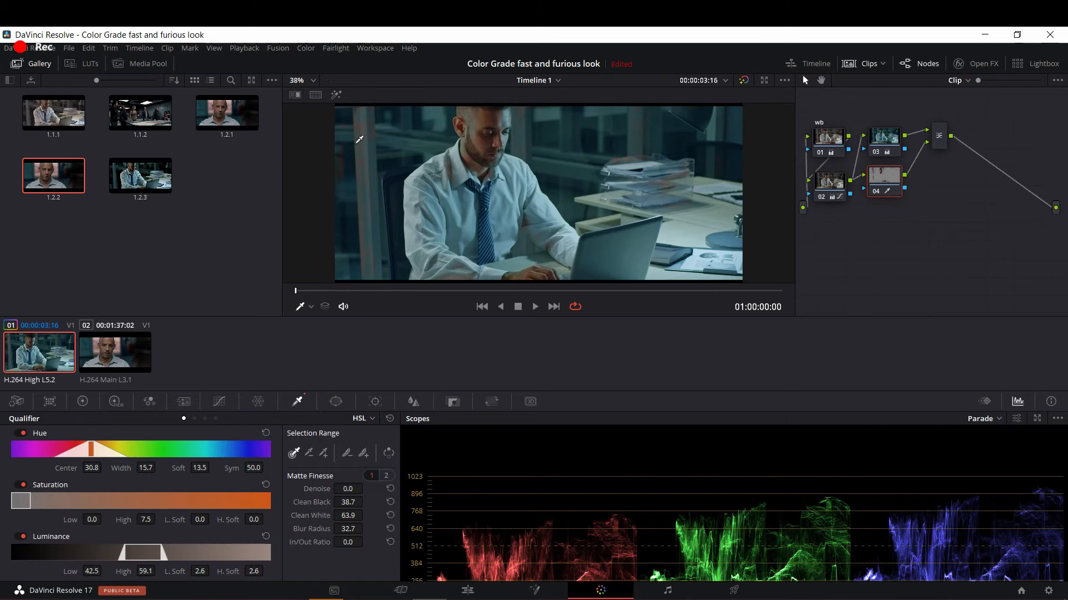
Step: Examine the man's face, shirt and the background up close for areas wrongly included in the skin key
scroll(363, 135, up, 2)
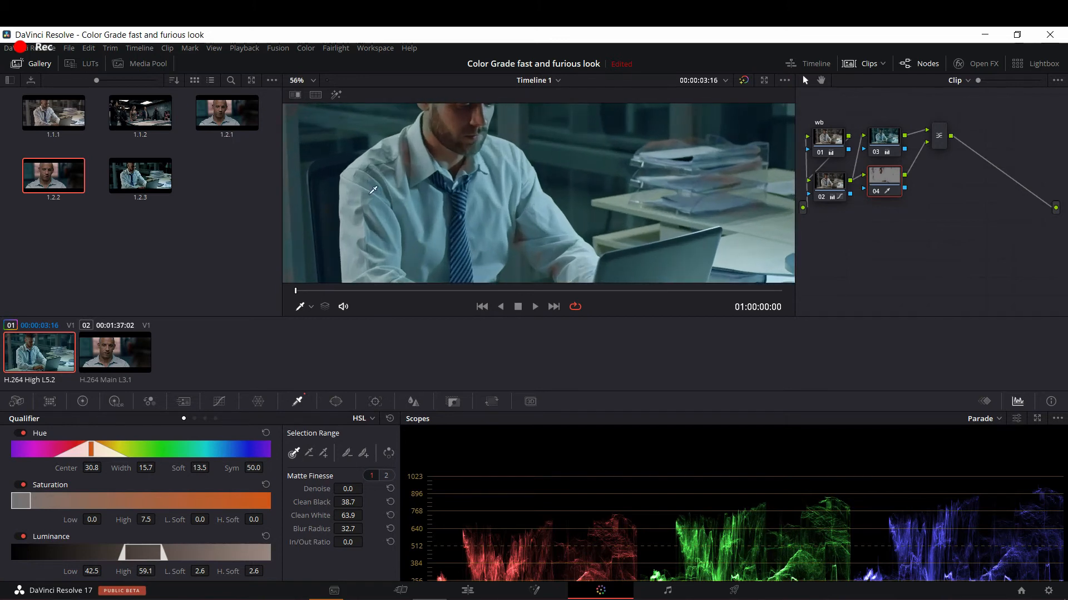
drag(336, 156, 462, 163)
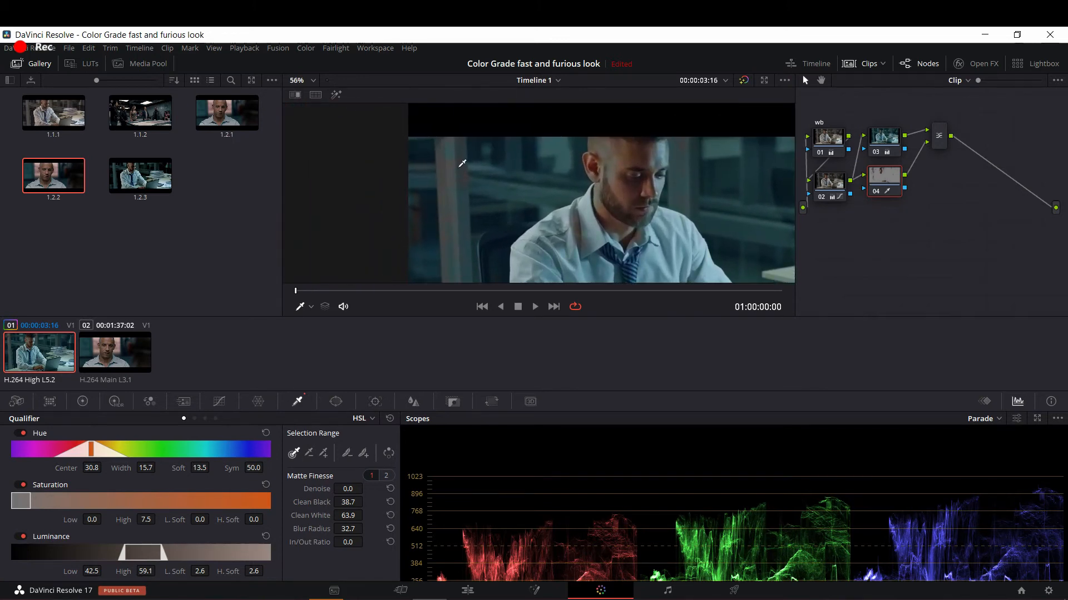
scroll(439, 164, up, 4)
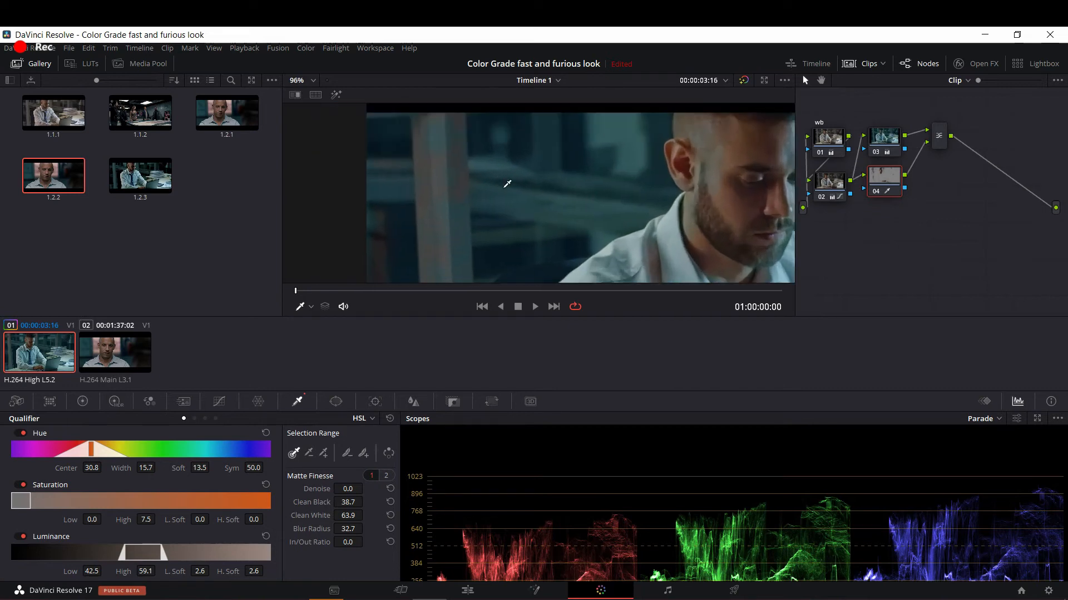
drag(563, 188, 492, 182)
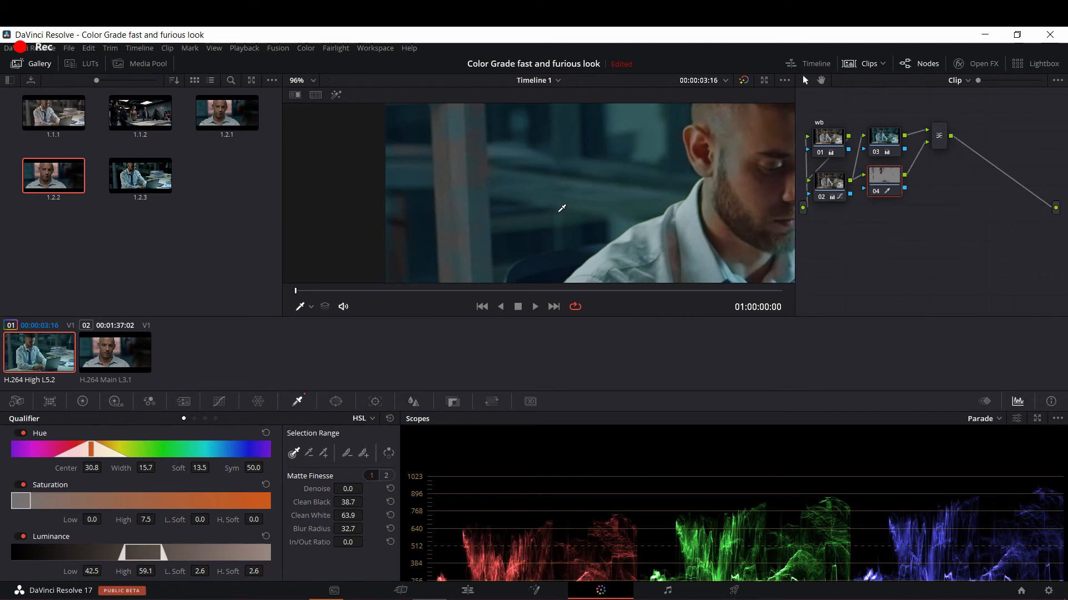
scroll(562, 209, down, 3)
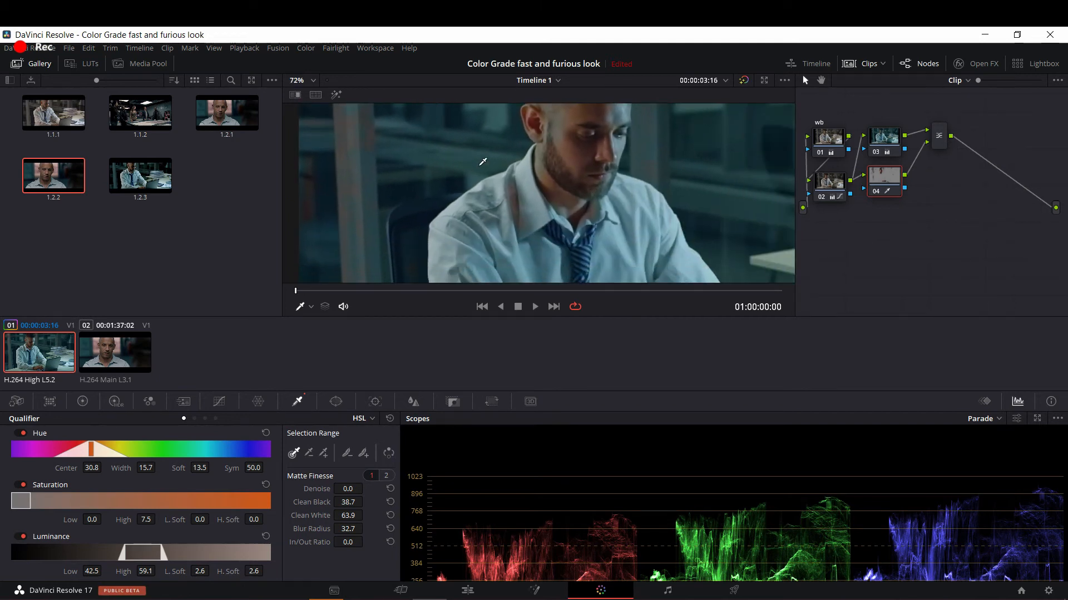
scroll(692, 164, down, 2)
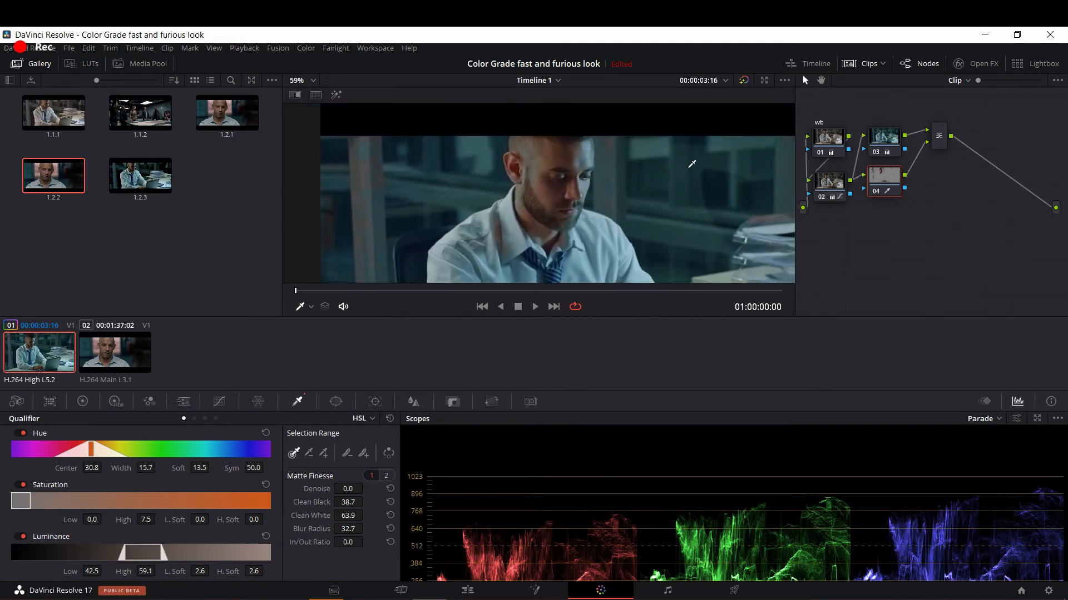
scroll(505, 212, down, 1)
scroll(513, 200, down, 1)
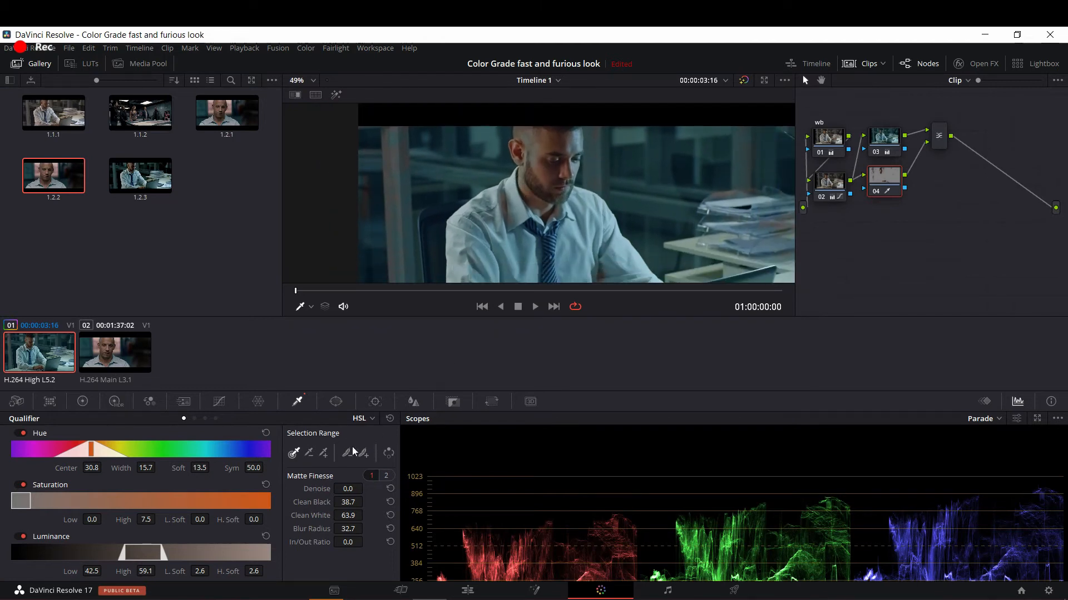
Step: Add a circular window to node 04 and fit it around the man's head, with size about 36 and aspect about 42
click(337, 402)
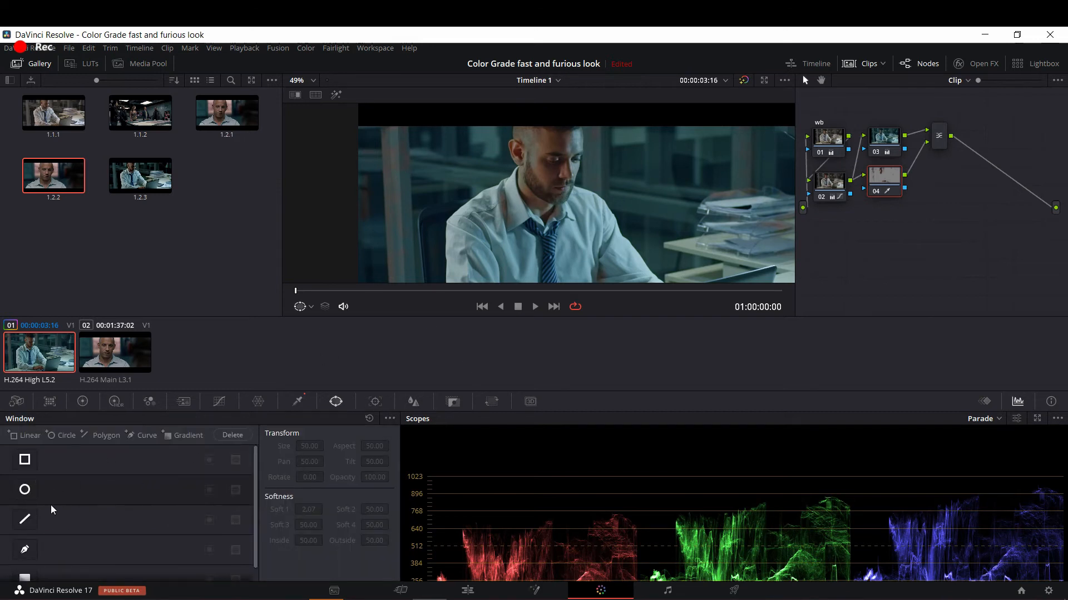
click(25, 489)
drag(571, 165, 542, 163)
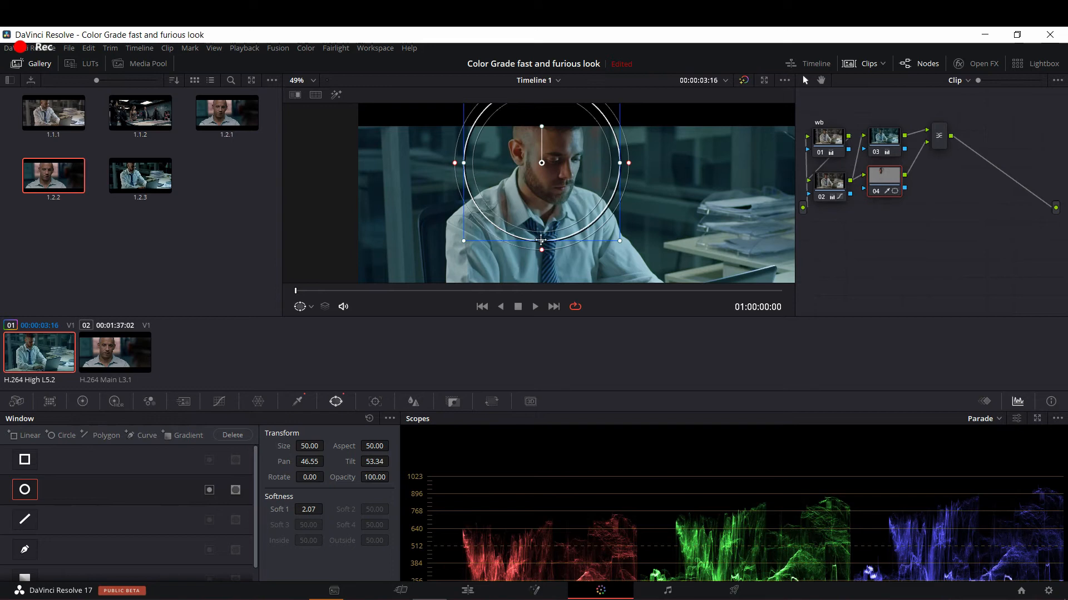
drag(464, 164, 479, 163)
drag(540, 239, 541, 231)
drag(541, 163, 545, 163)
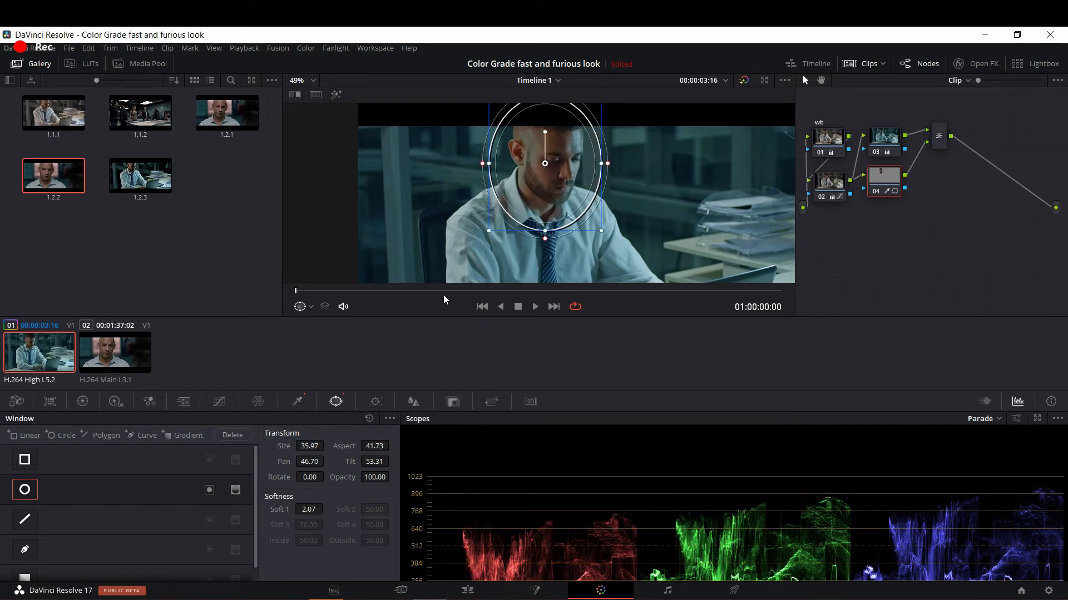
Step: Track the circular window forward to the end of the clip and scrub back toward the start to check the track
click(376, 402)
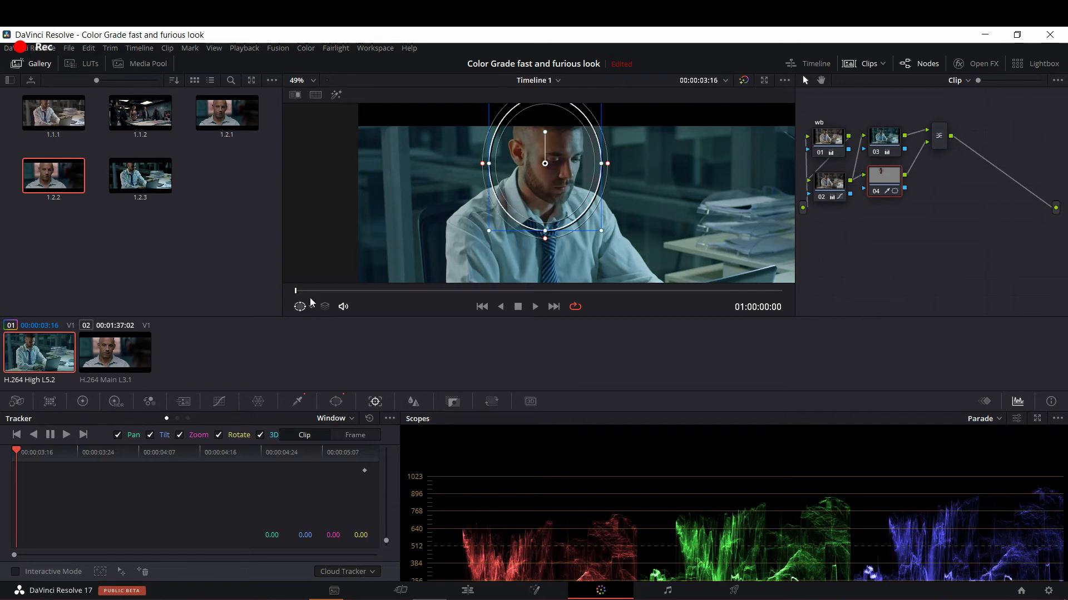
click(66, 435)
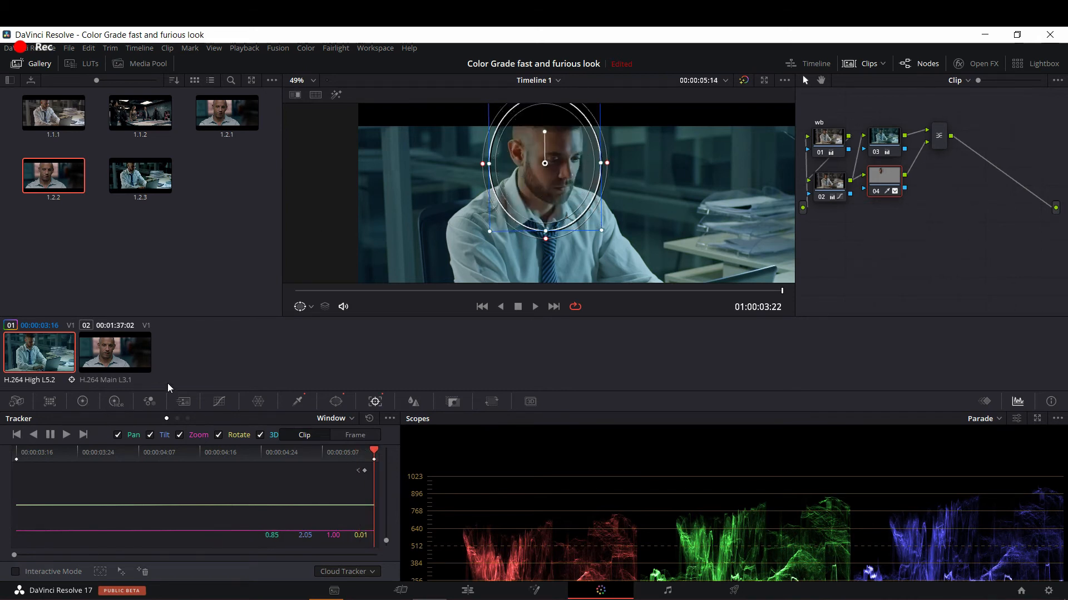
click(762, 291)
drag(763, 294, 328, 290)
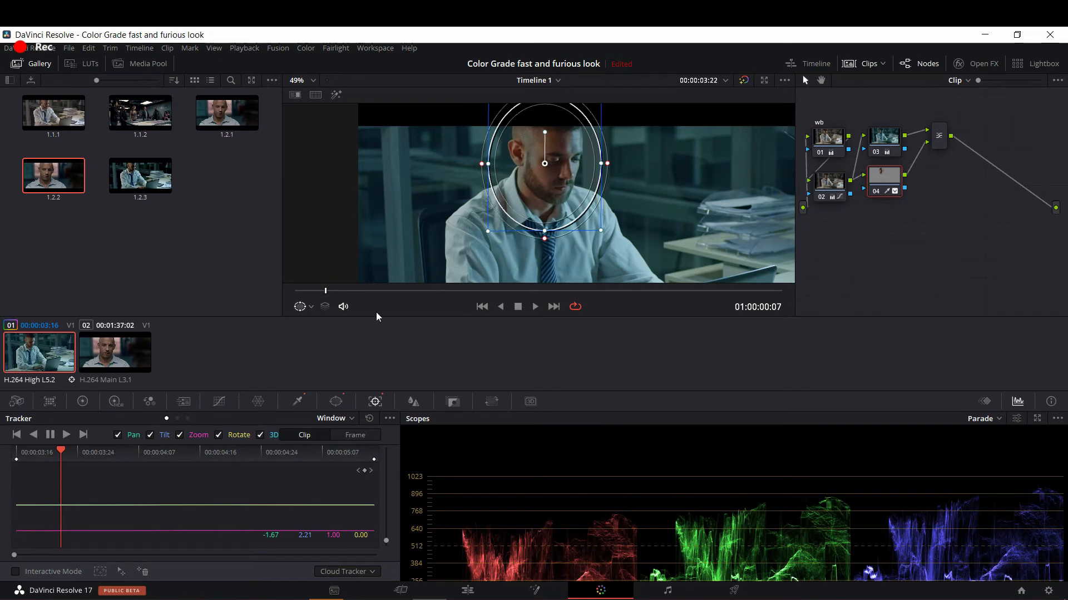
Step: Shrink the tracked circular window closer around the man's head and check its fit at several points in the clip
drag(489, 235, 497, 227)
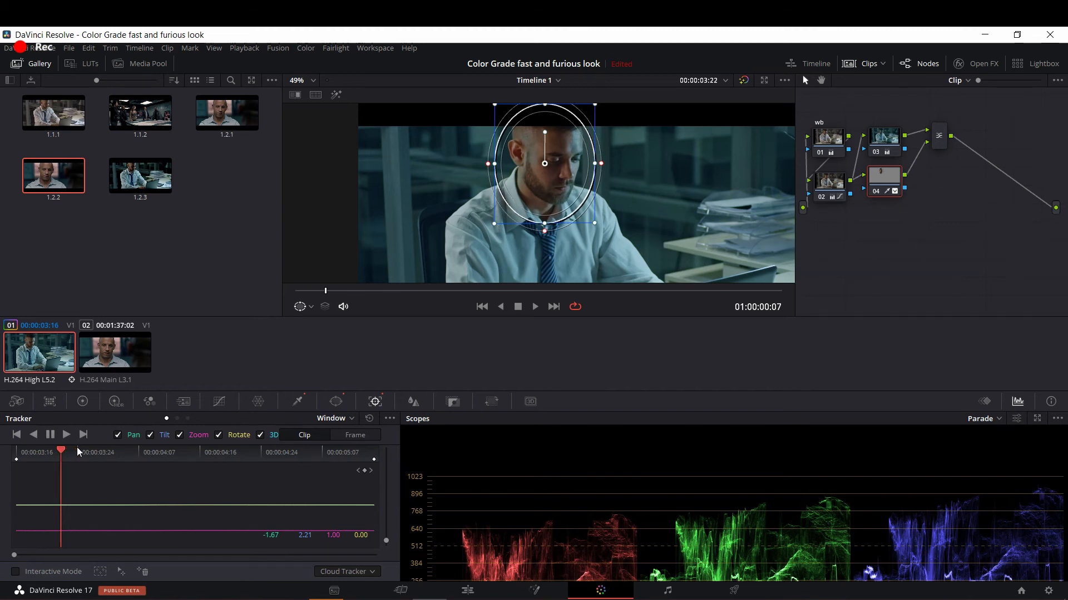
click(120, 449)
click(98, 451)
click(248, 453)
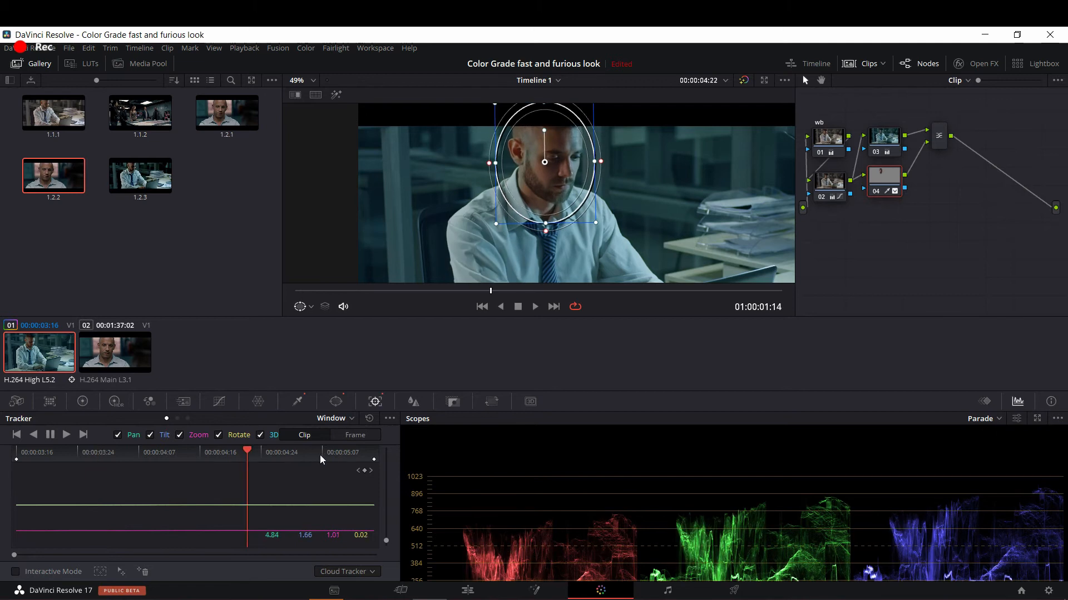
Step: Check the head window's track near the clip's end and start, and inspect the man's shirt and hands
click(337, 453)
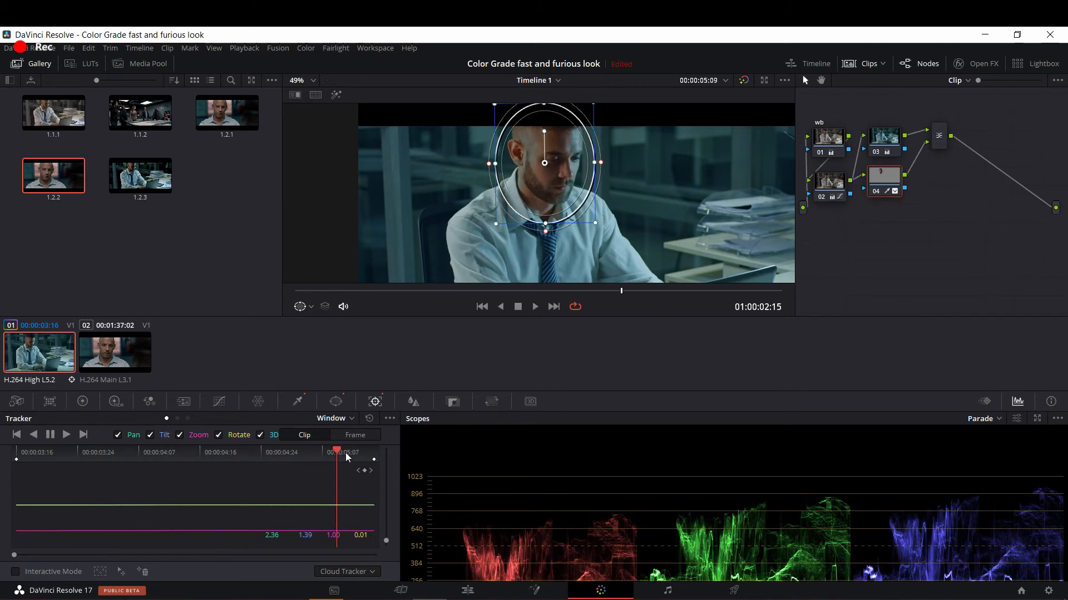
click(47, 453)
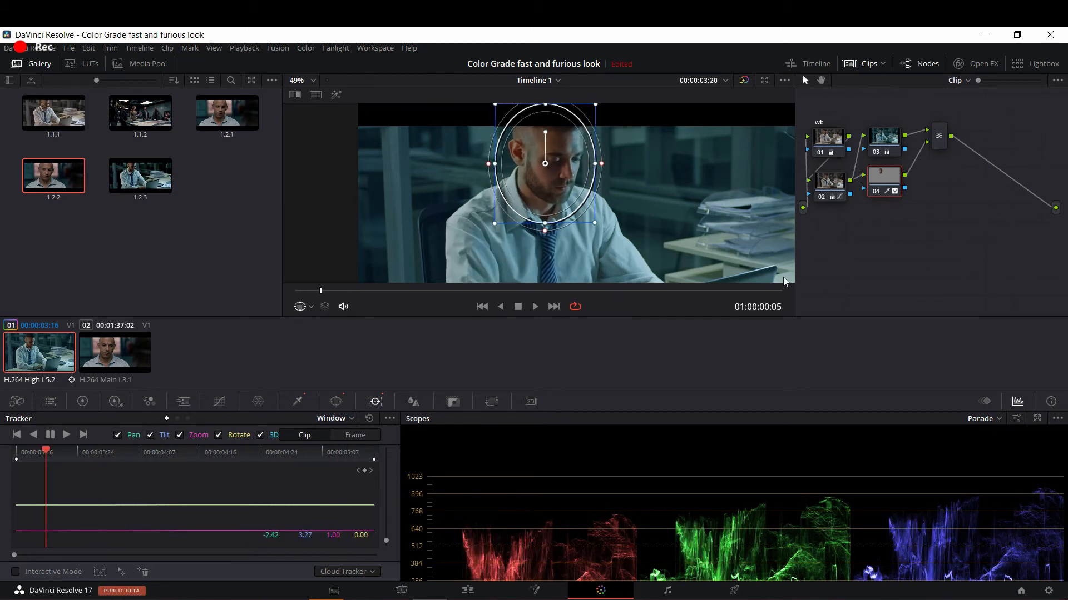
scroll(498, 232, down, 4)
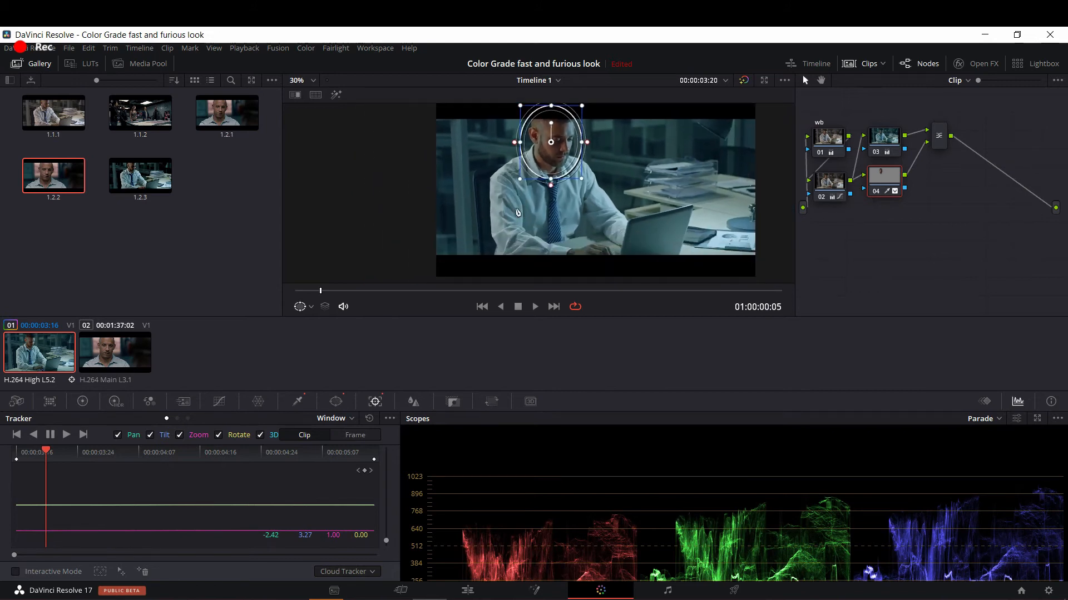
scroll(523, 222, up, 4)
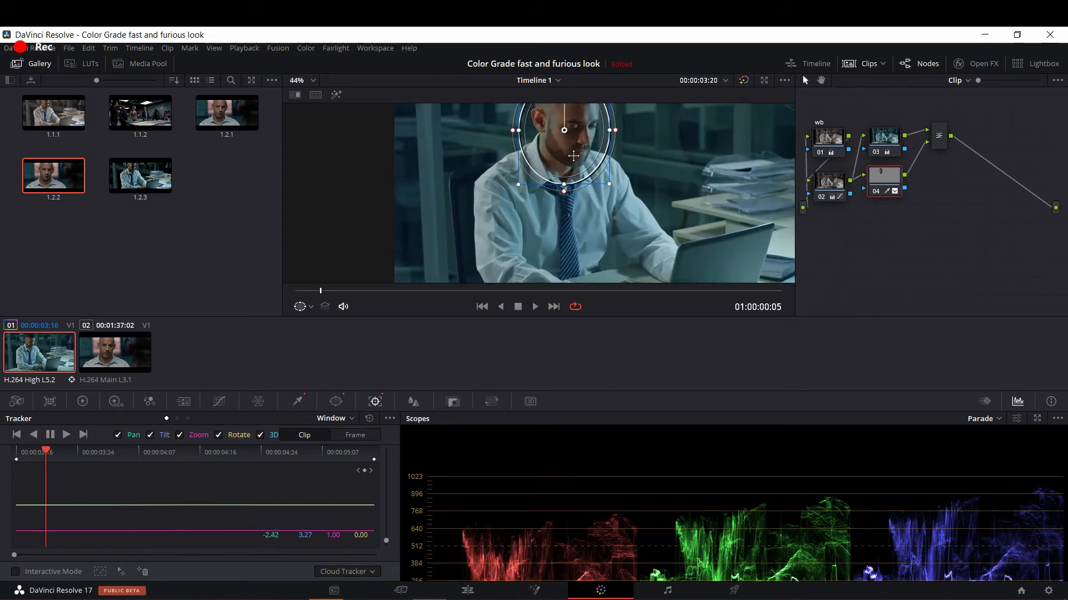
drag(566, 209, 550, 167)
drag(531, 239, 510, 166)
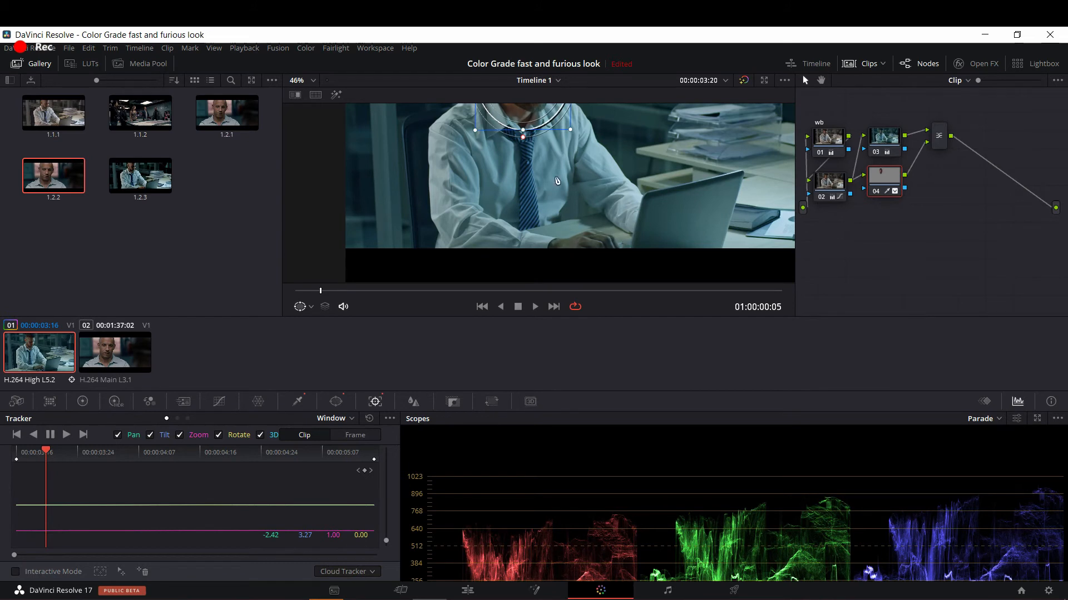
drag(564, 215, 560, 203)
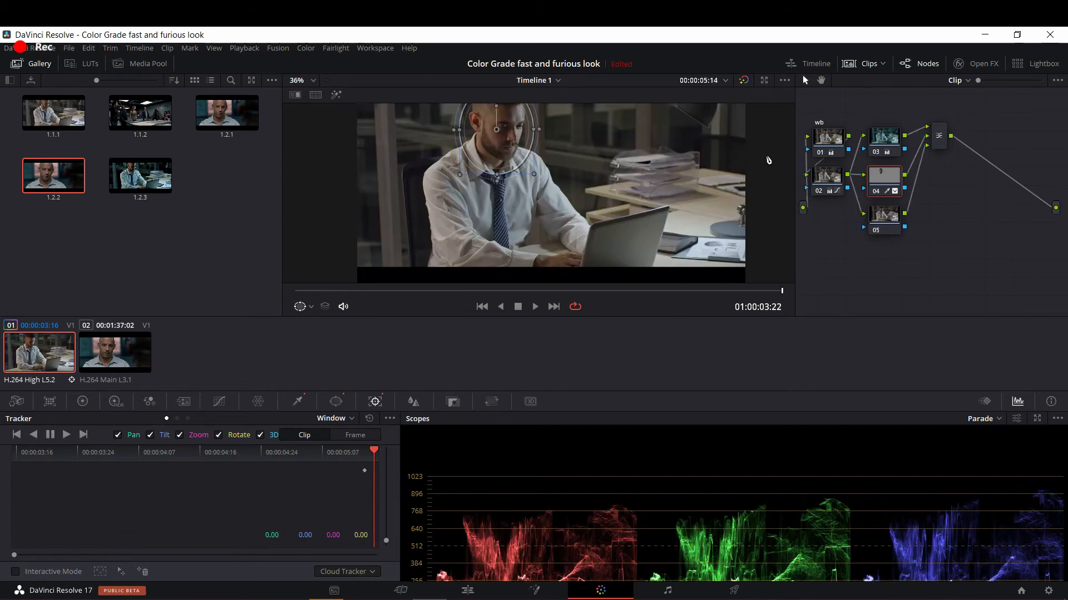
Step: Disable and re-enable the new parallel node 05 to compare its effect with nodes 03 and 04
click(938, 138)
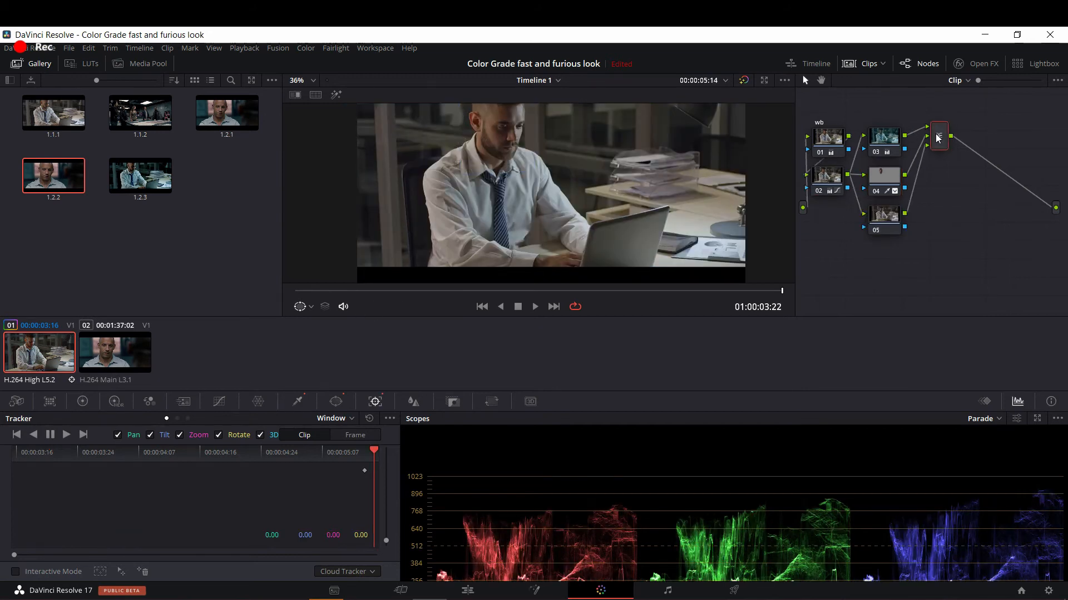
click(889, 218)
click(889, 182)
click(890, 224)
key(ctrl+d)
click(881, 184)
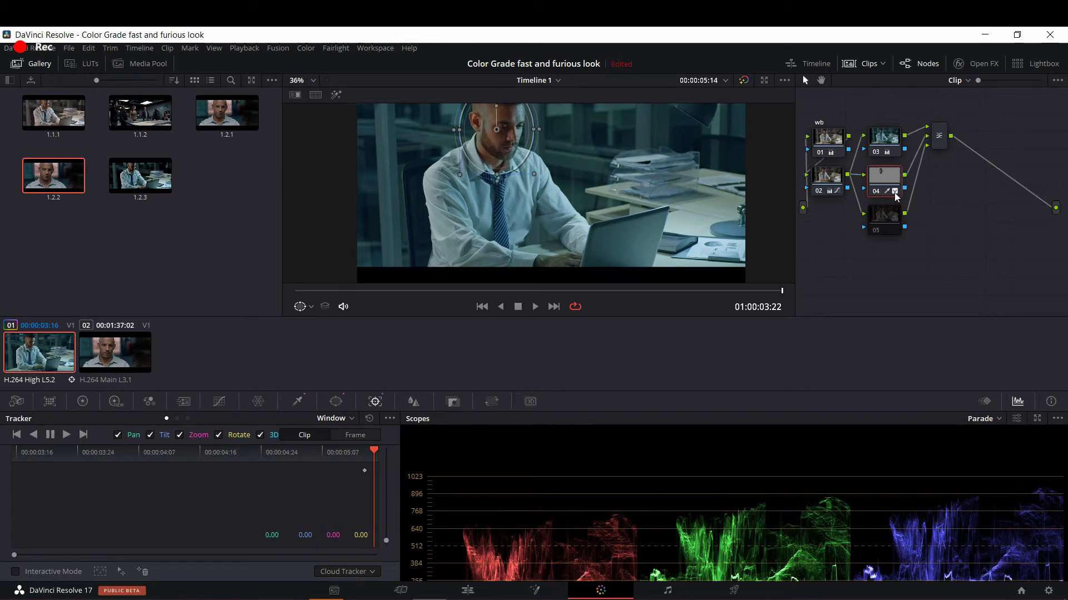
click(884, 220)
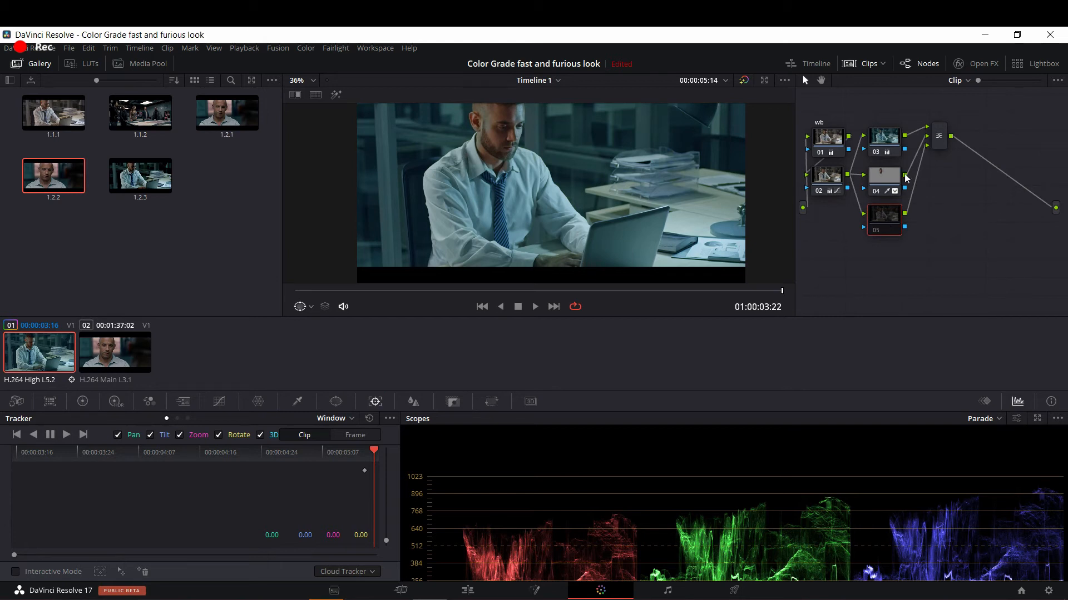
click(889, 141)
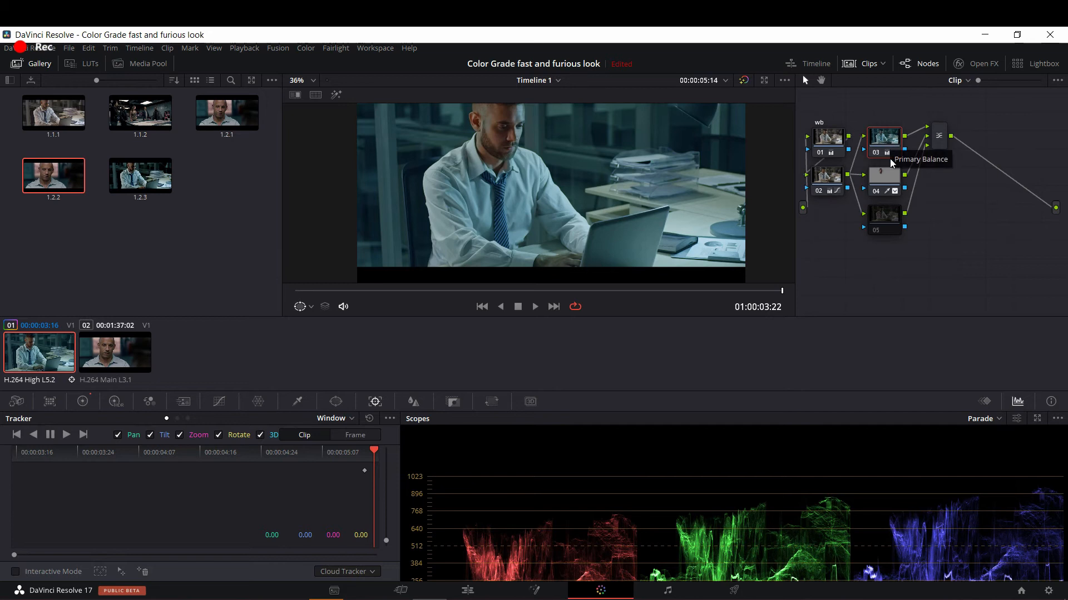
click(879, 219)
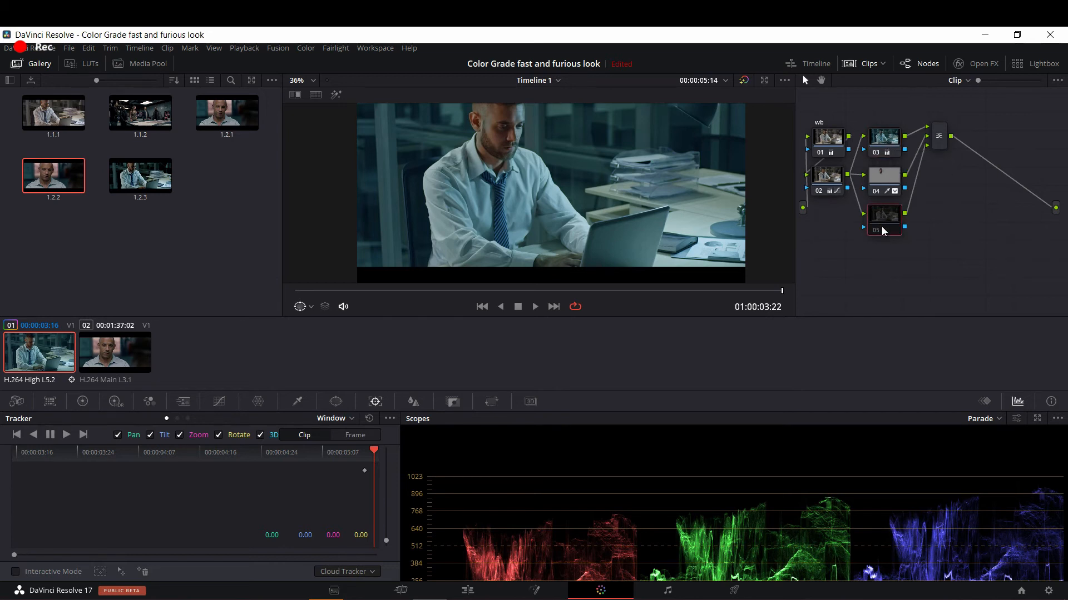
click(883, 231)
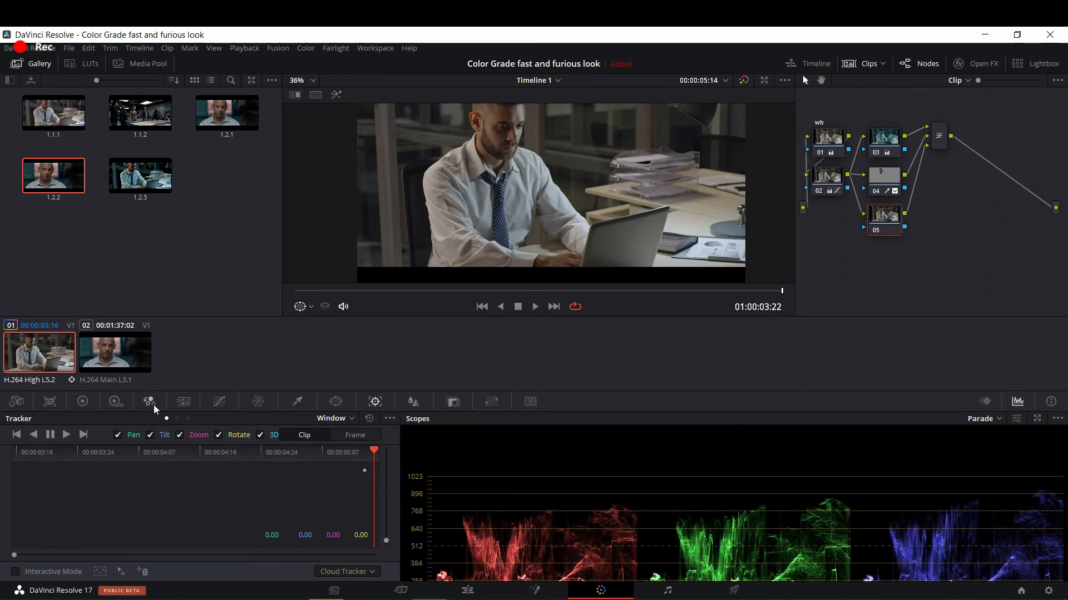
Step: Key the skin of the man's hand in node 05 with the HSL qualifier and highlight the selection
click(297, 402)
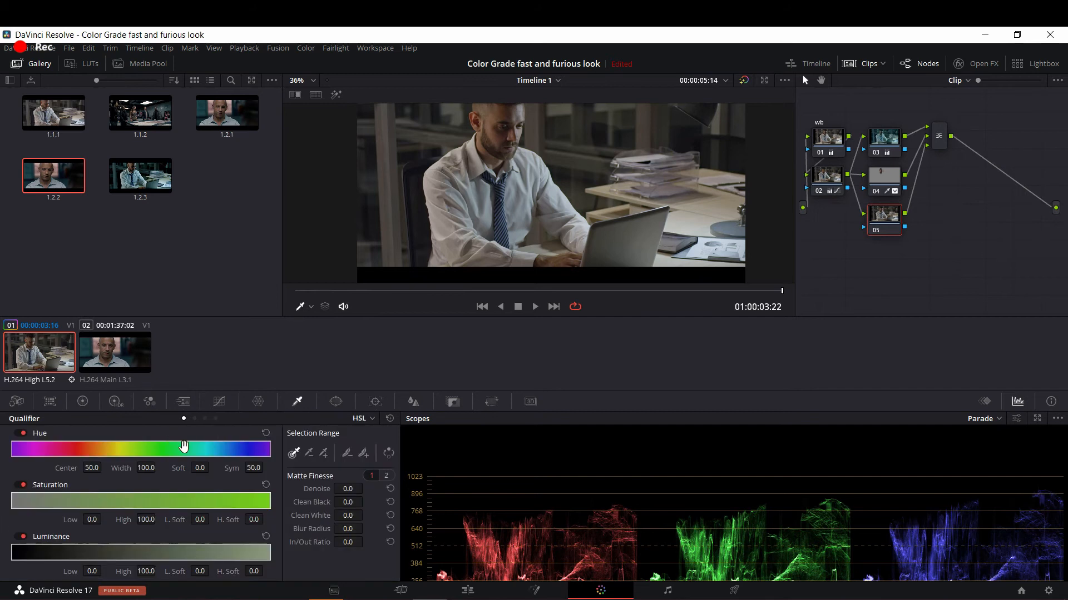
scroll(540, 233, up, 3)
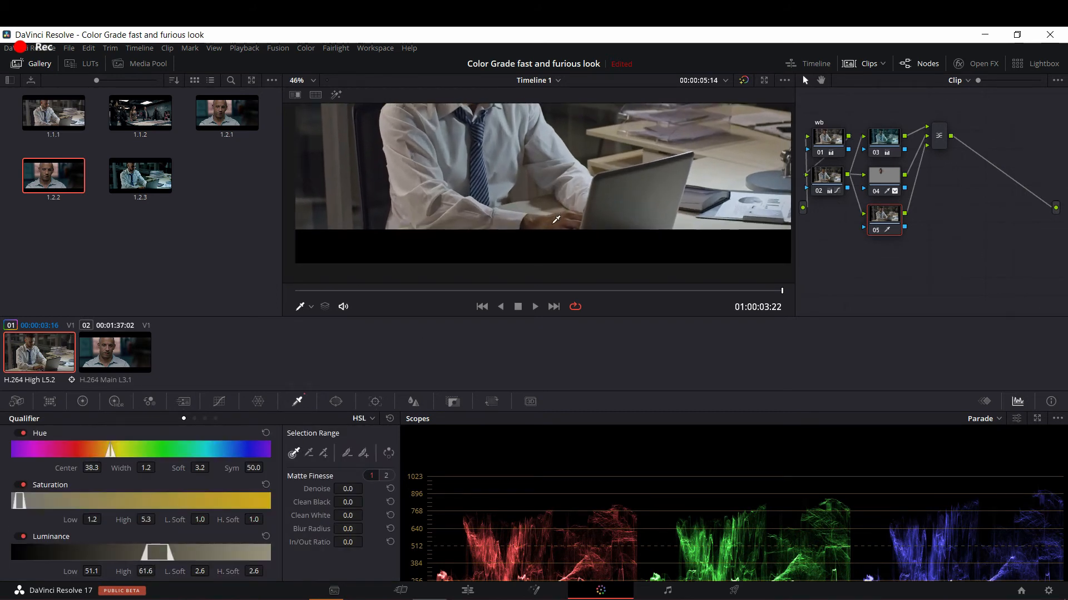
click(560, 217)
click(336, 95)
scroll(534, 170, up, 1)
drag(533, 186, 534, 170)
Step: Refine the hand key with luminance 46.3 to 61.4, saturation 1.6 to 5.8, Clean White 34.1 and Blur Radius 26.9
scroll(534, 194, up, 2)
mouse_move(159, 552)
mouse_down()
mouse_move(137, 556)
mouse_move(168, 553)
mouse_up()
drag(24, 504, 25, 504)
drag(348, 502, 400, 529)
scroll(534, 183, down, 1)
drag(532, 167, 530, 268)
drag(528, 146, 579, 174)
drag(528, 273, 578, 111)
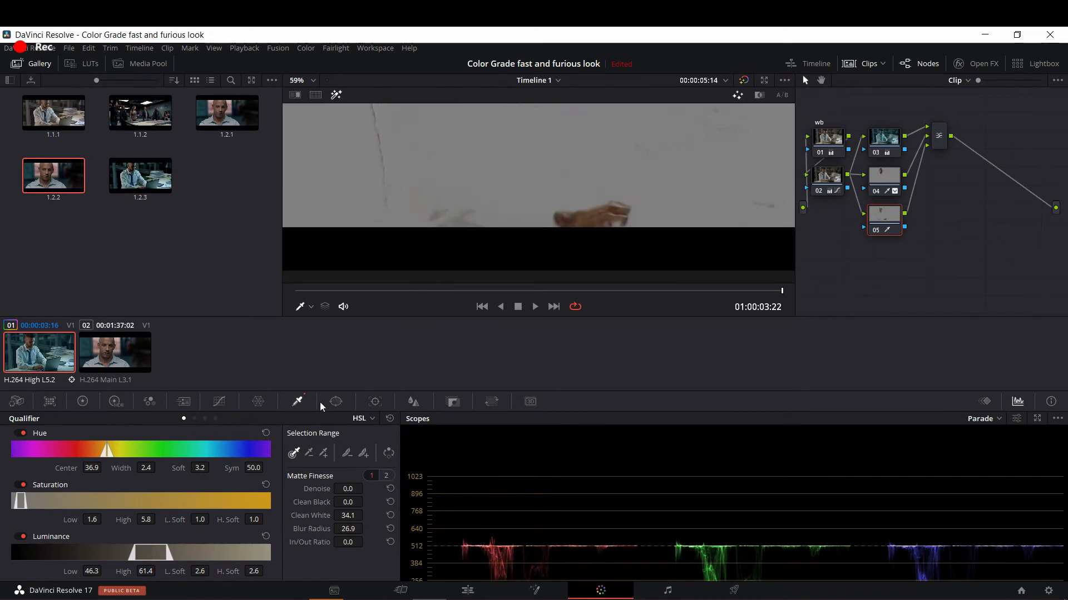
Step: Add a circular window to node 05 and fit it as a flat ellipse around the man's hand
click(336, 402)
click(24, 490)
scroll(572, 167, down, 2)
drag(573, 161, 581, 215)
drag(581, 121, 581, 168)
drag(508, 198, 538, 199)
drag(581, 197, 565, 212)
Step: Track the hand window backward and forward through the clip and turn off the highlight view
click(375, 402)
click(34, 435)
click(66, 436)
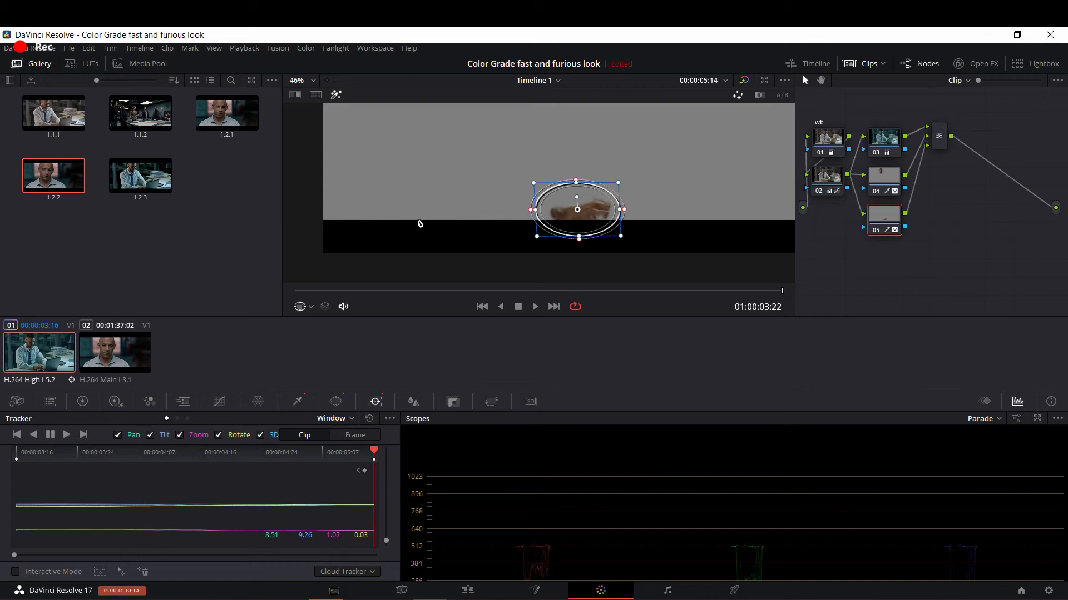
click(335, 96)
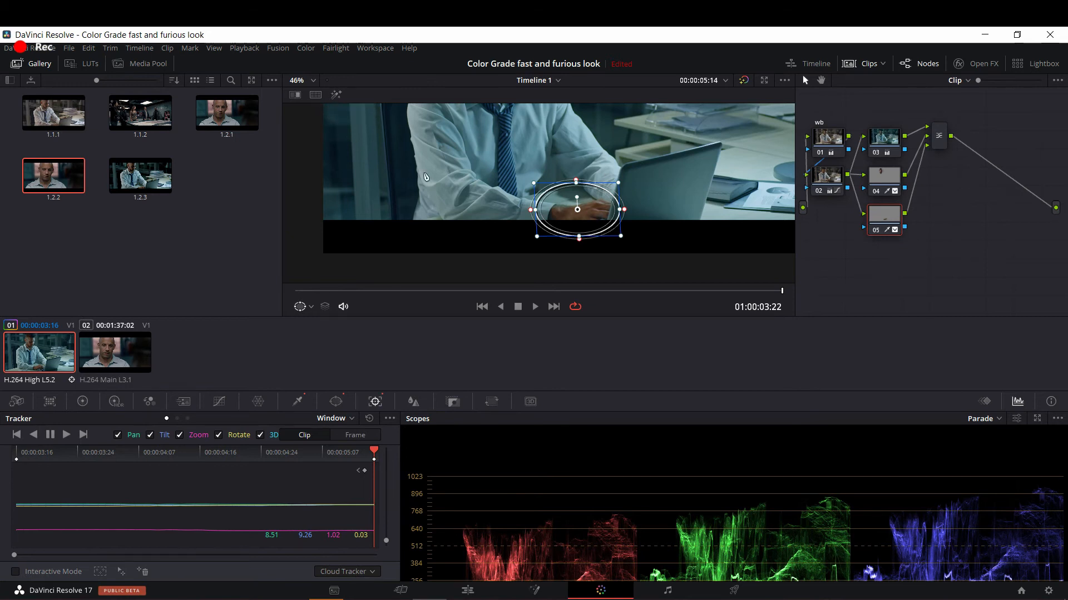
Step: Examine the skin tones on the man's hand and face against the teal-graded surroundings
scroll(483, 157, up, 1)
scroll(483, 157, down, 1)
click(941, 140)
scroll(712, 173, up, 1)
scroll(683, 172, down, 1)
drag(593, 141, 600, 202)
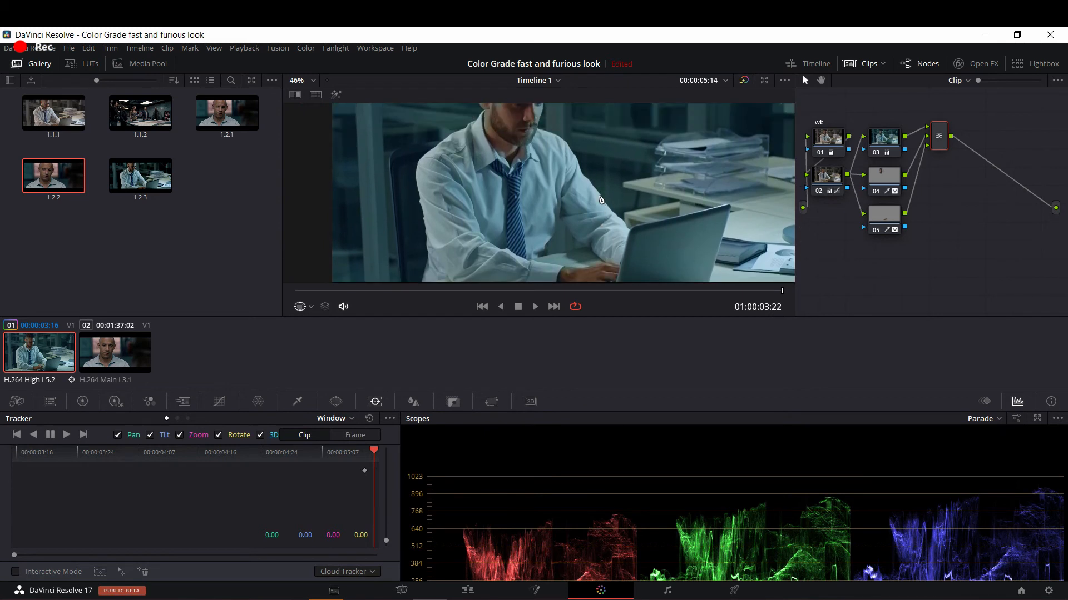
scroll(600, 196, down, 2)
drag(586, 195, 585, 193)
Step: Compare the graded shot with the reference still using a vertical image wipe beside the man's face
click(295, 96)
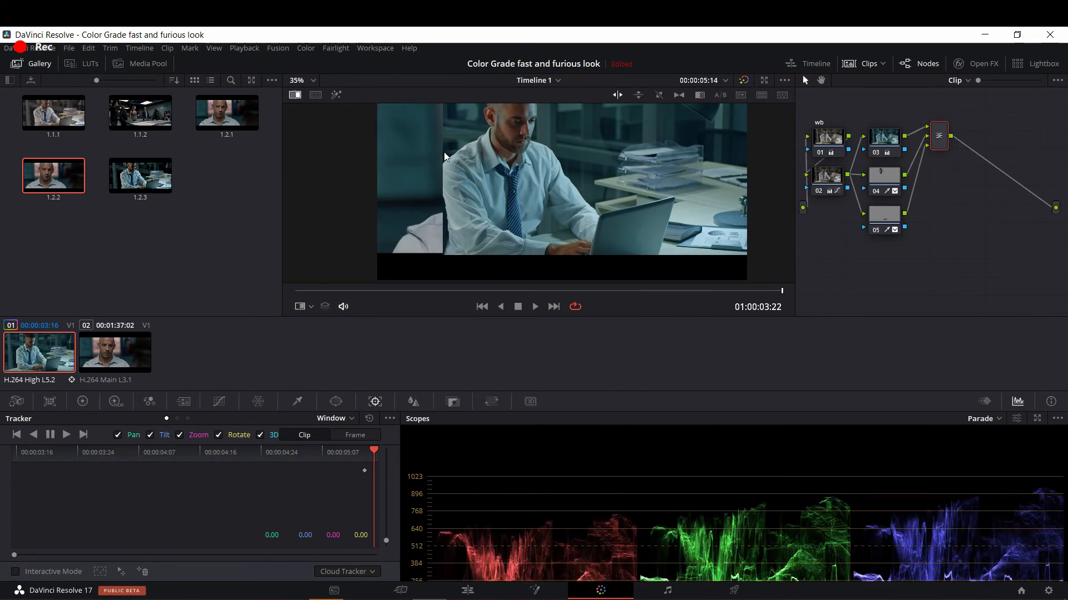
drag(458, 153, 590, 154)
drag(522, 154, 478, 153)
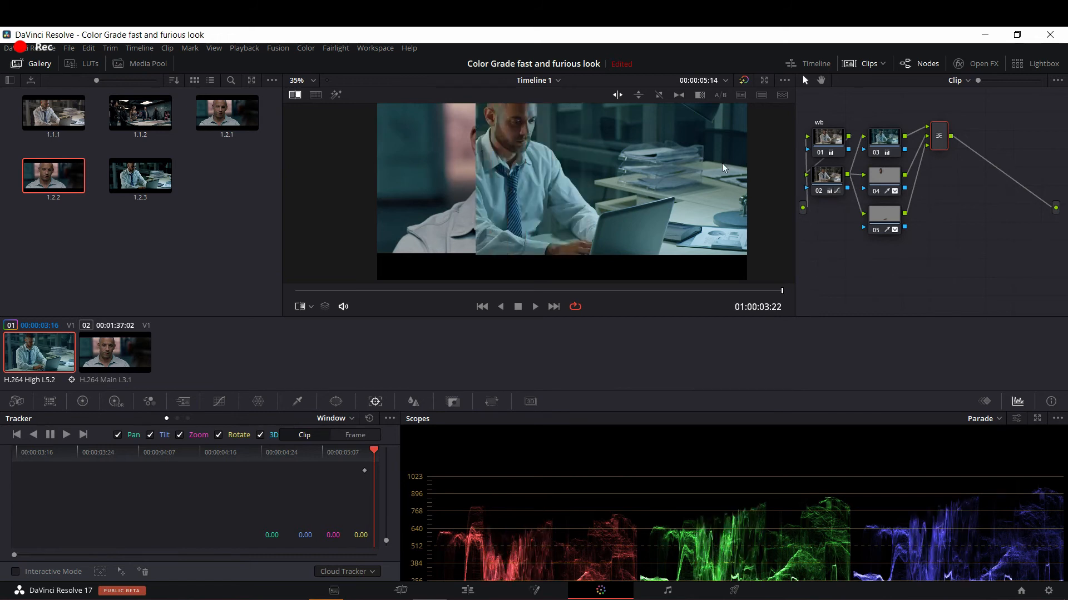
Step: Set node 04's Key Output gain to 0.810 to soften the face skin correction
click(889, 182)
click(880, 224)
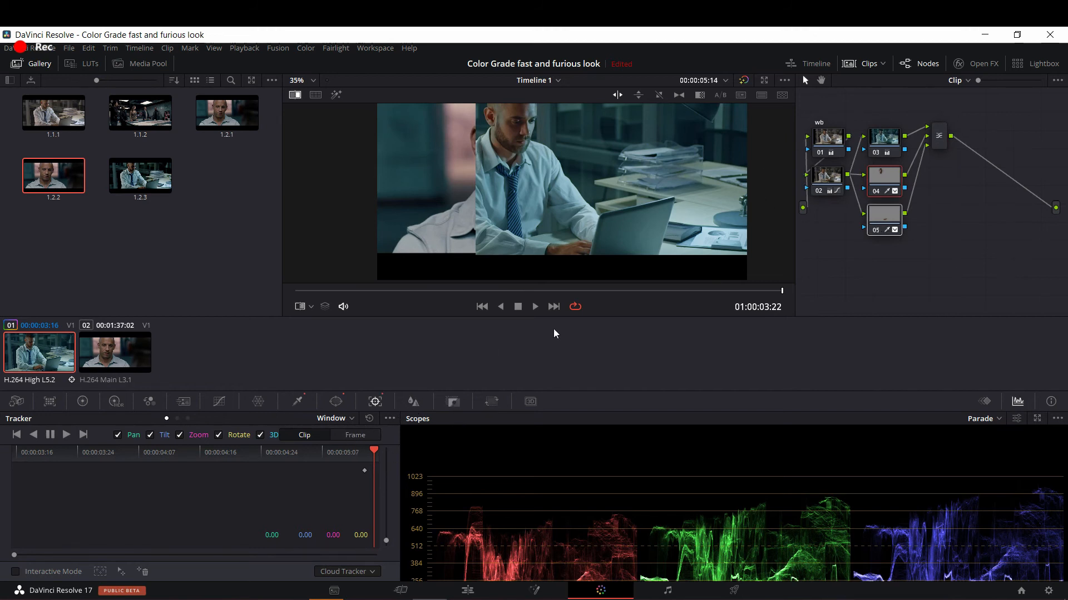
click(454, 401)
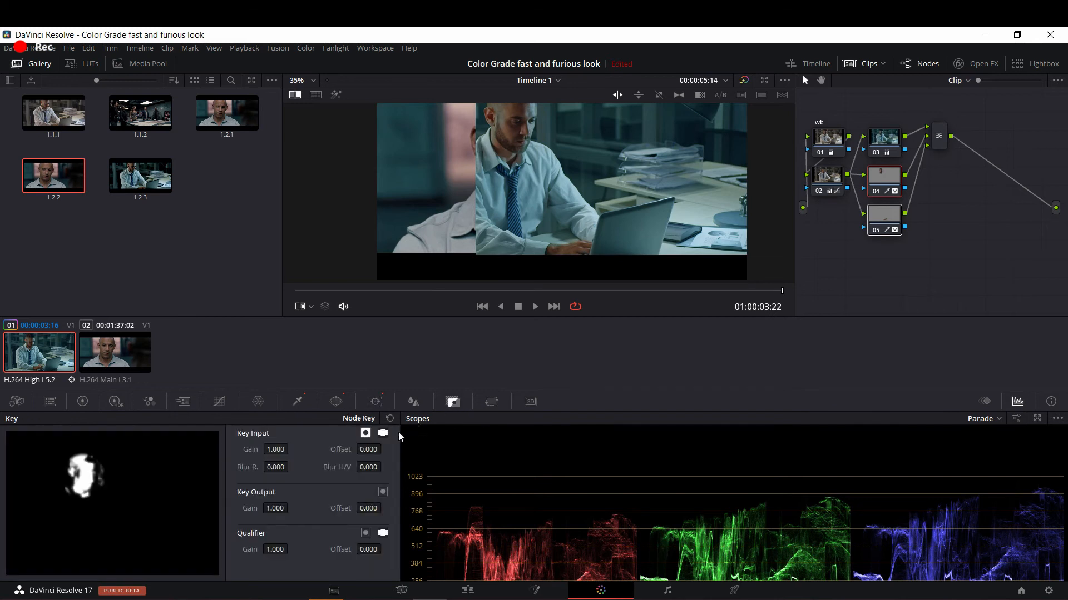
drag(274, 508, 206, 508)
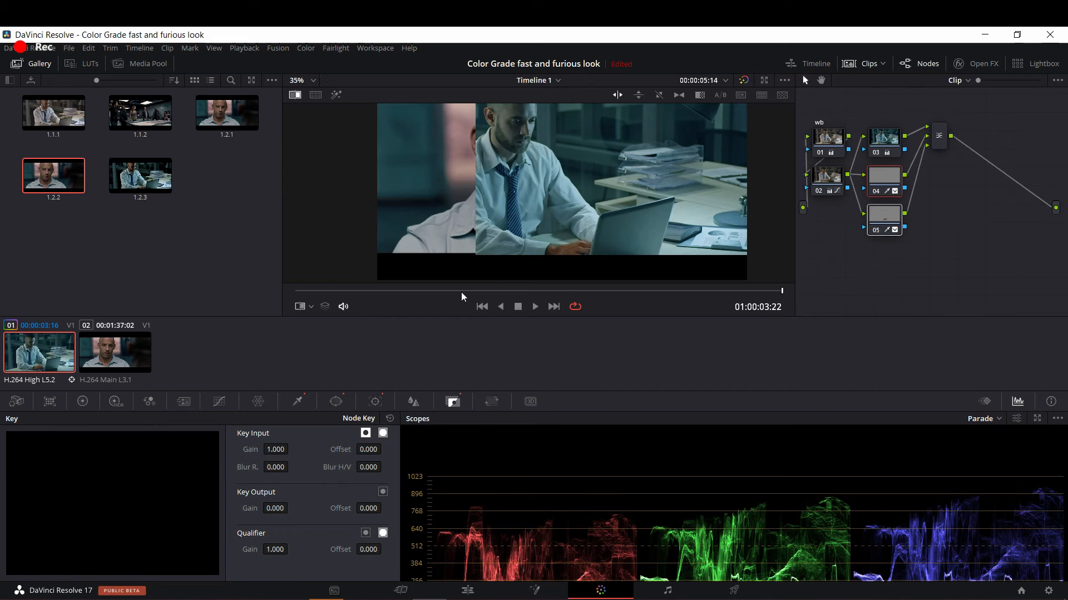
drag(282, 503, 291, 507)
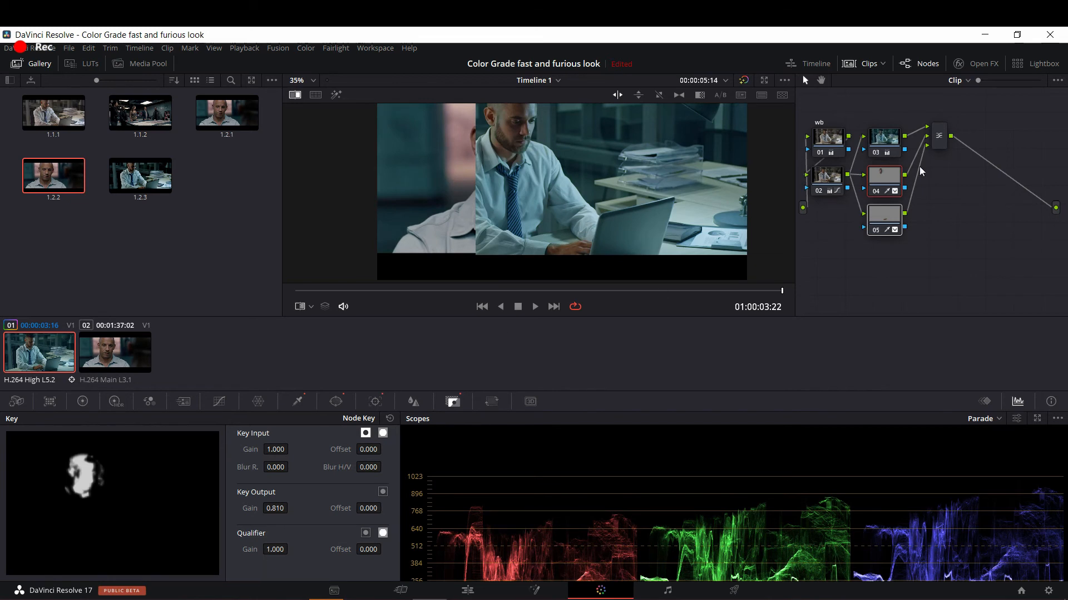
Step: Set node 05's Key Output gain to 0.702 and turn off the image wipe after comparing with the still
click(883, 212)
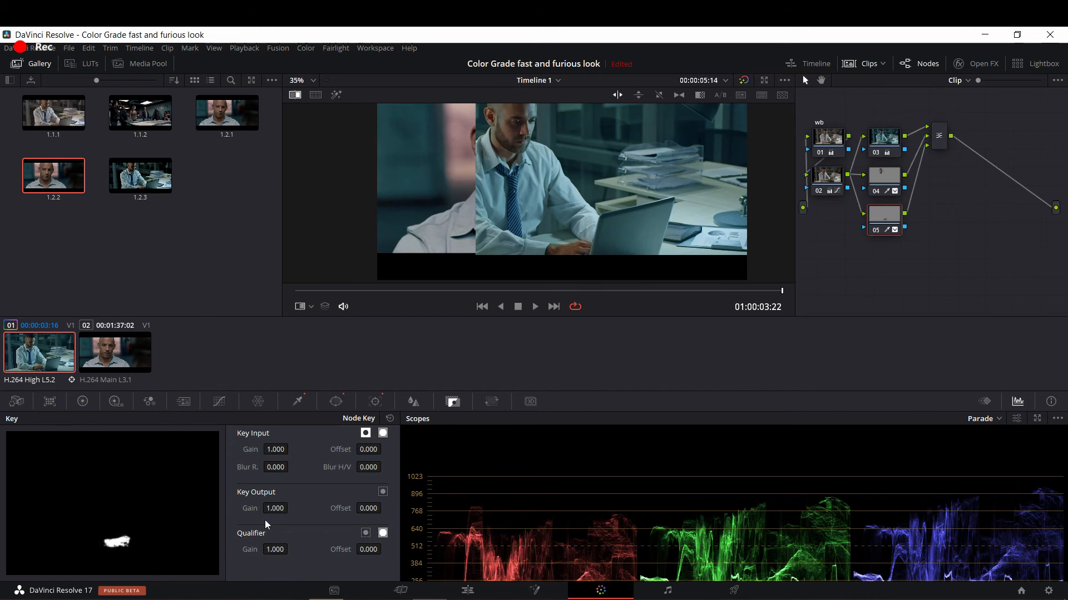
drag(275, 508, 206, 508)
drag(220, 508, 221, 508)
drag(475, 149, 448, 143)
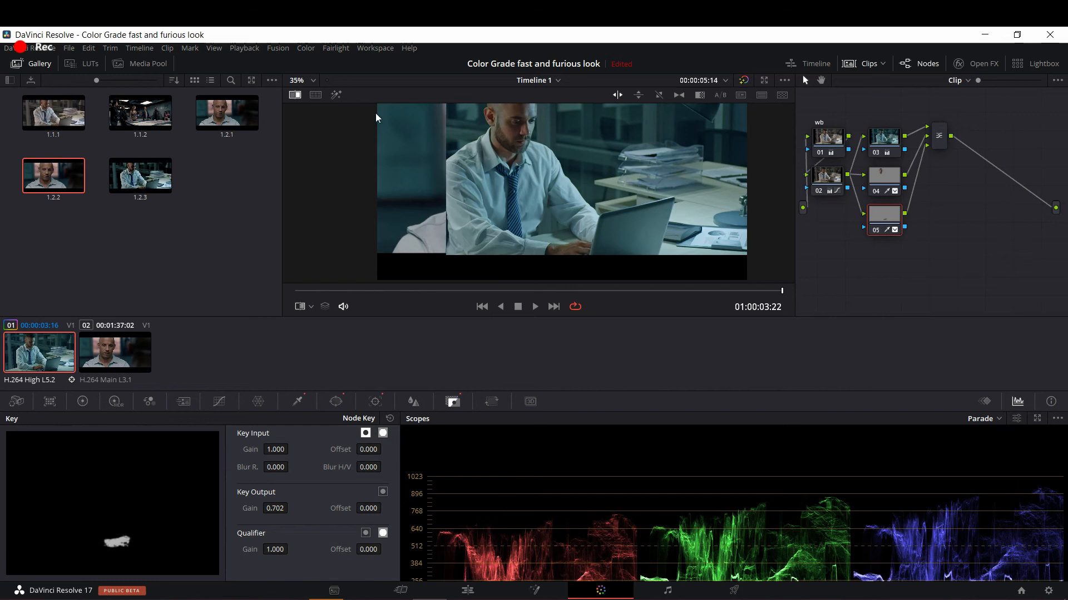
click(297, 95)
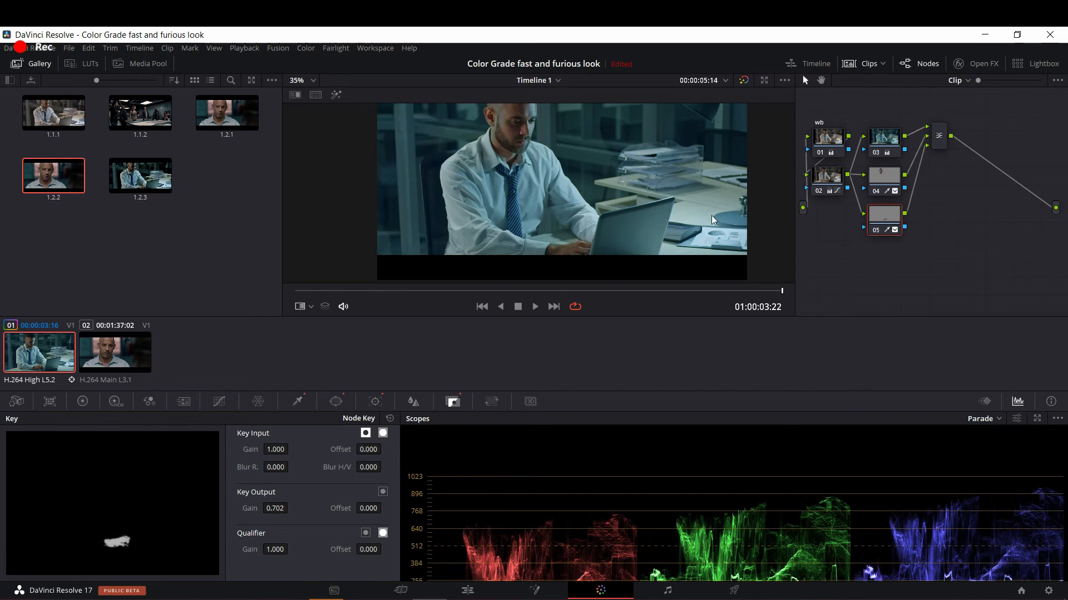
Step: Add a serial node after the parallel mixer and give it a circular window
click(938, 143)
key(alt+s)
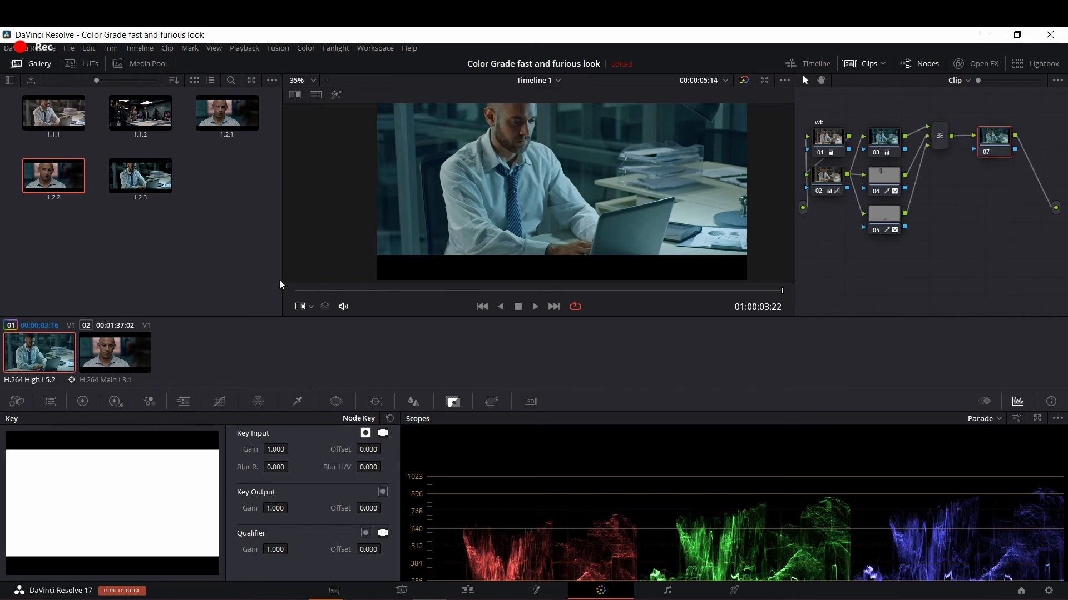
click(336, 402)
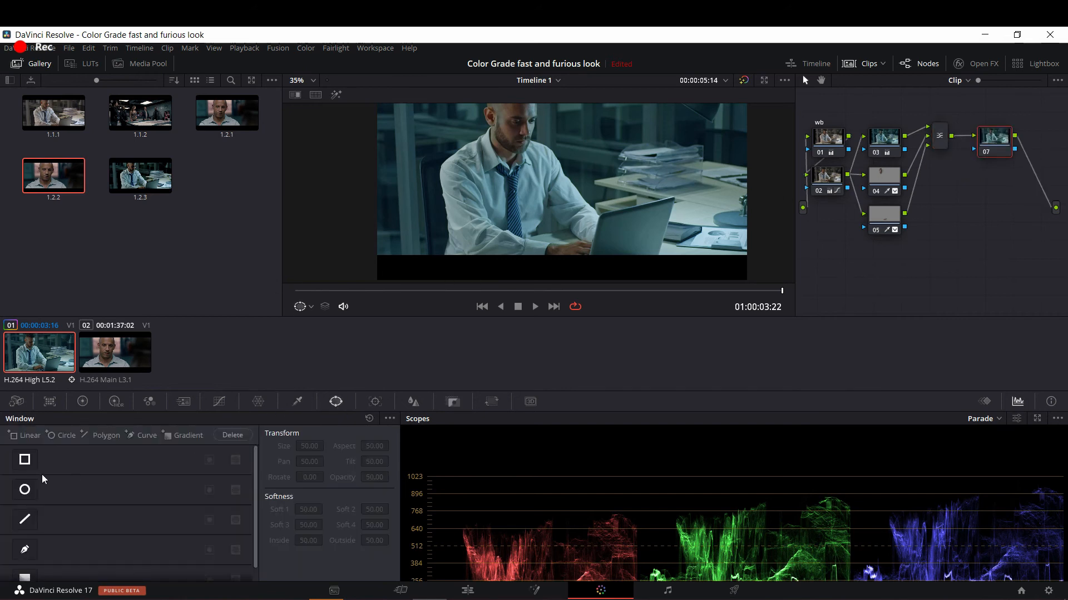
click(25, 491)
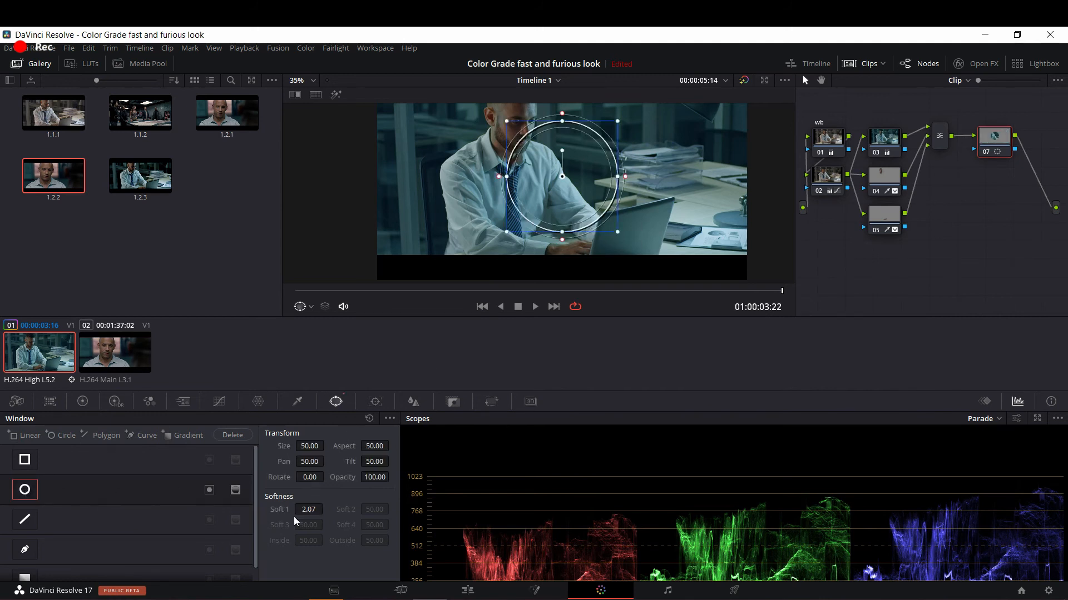
Step: Fit node 07's circular window around the man's head and torso, with size about 56, aspect about 41 and softness about 6
drag(278, 510, 331, 509)
drag(571, 121, 563, 100)
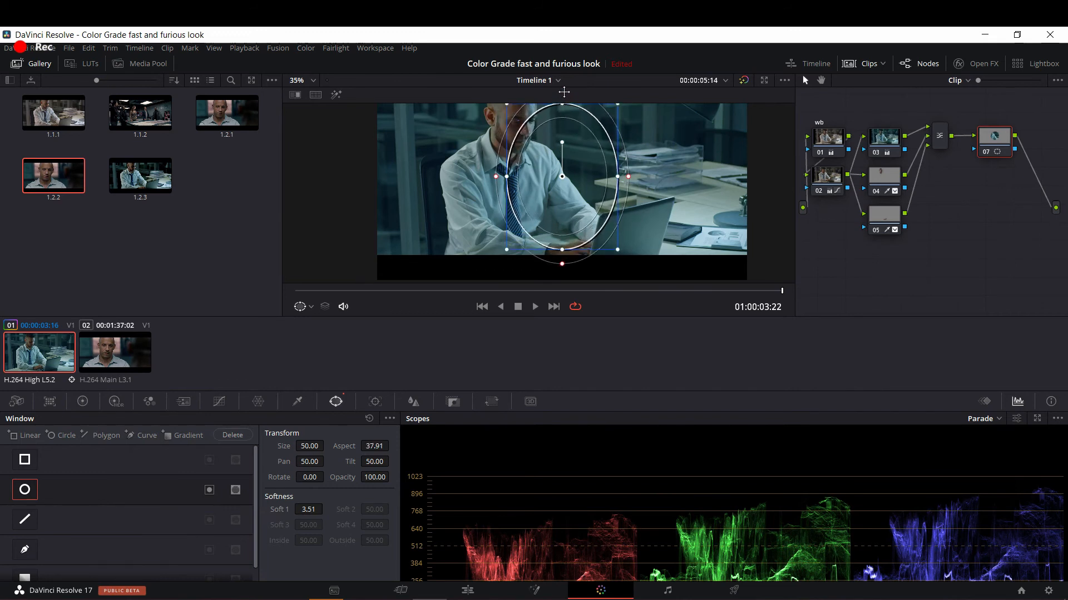
drag(562, 176, 514, 174)
scroll(514, 172, down, 1)
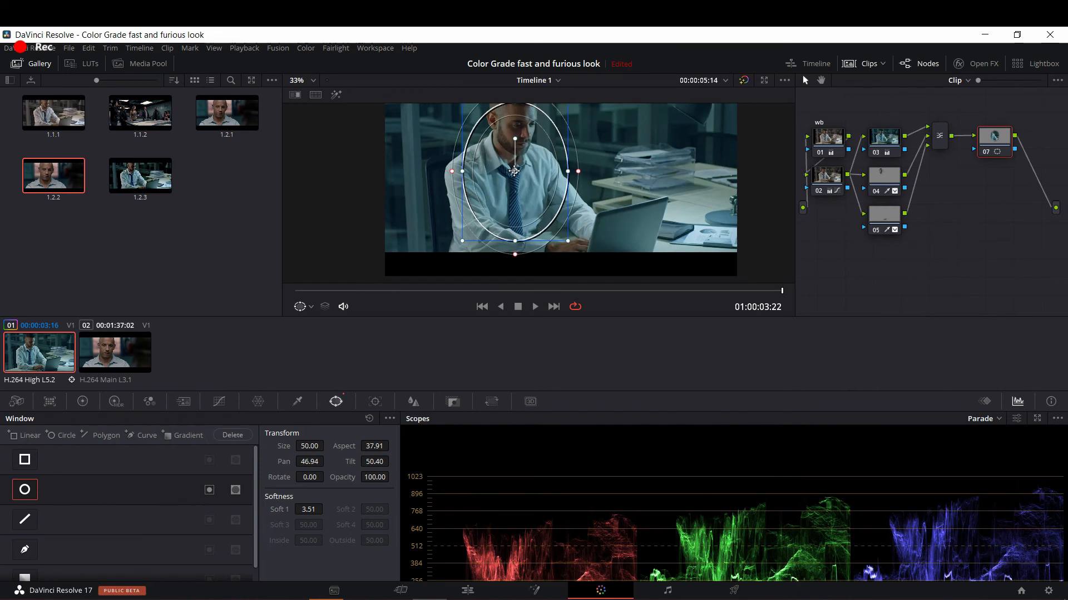
scroll(513, 171, down, 3)
drag(521, 240, 524, 256)
drag(480, 176, 515, 181)
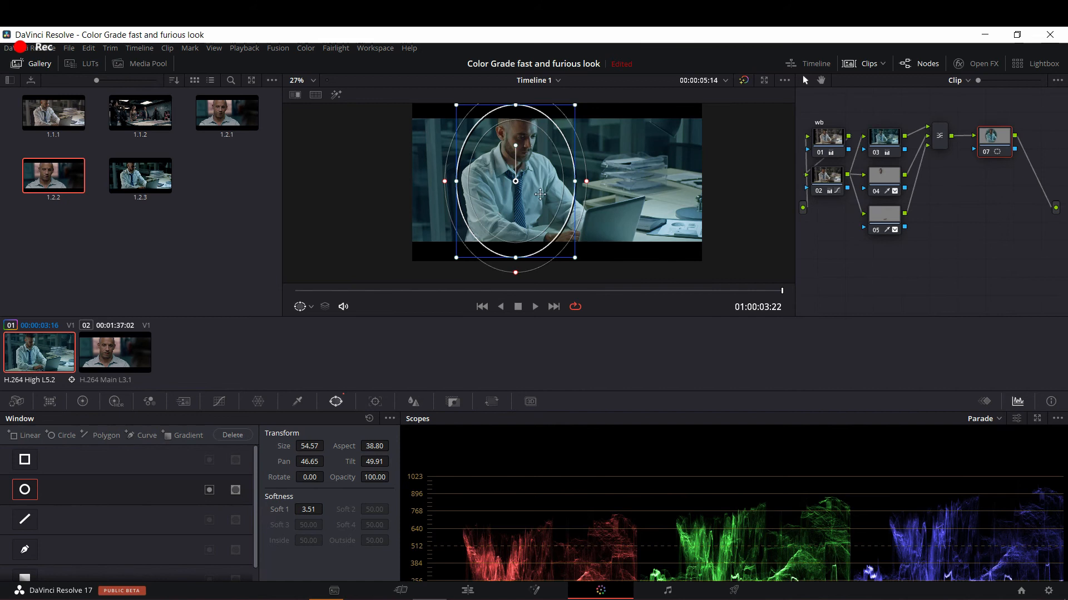
mouse_move(587, 181)
mouse_down()
mouse_move(593, 188)
mouse_move(580, 183)
mouse_up()
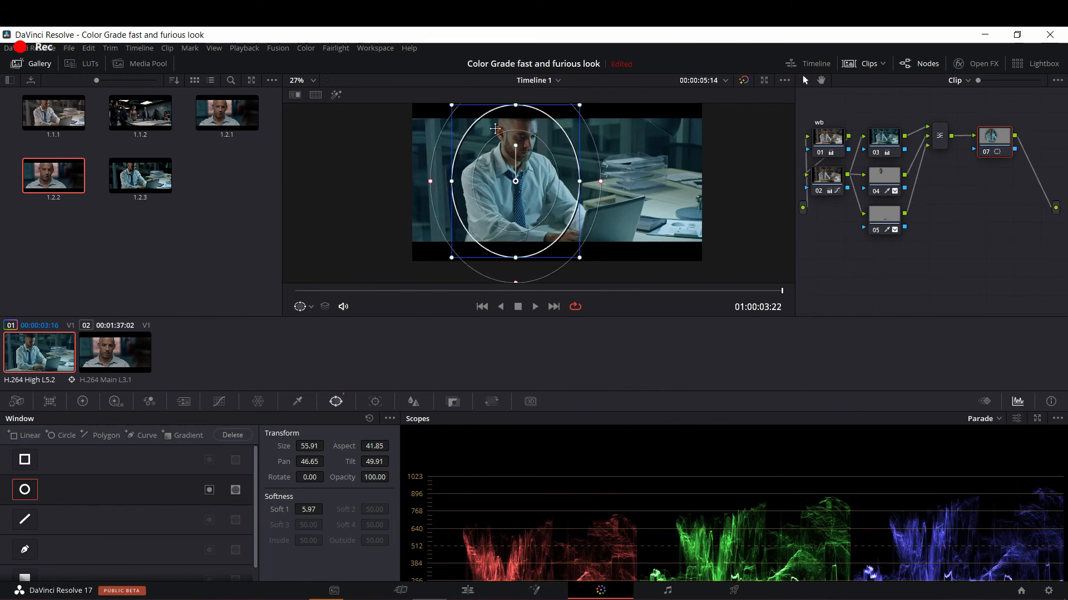
drag(516, 105, 516, 103)
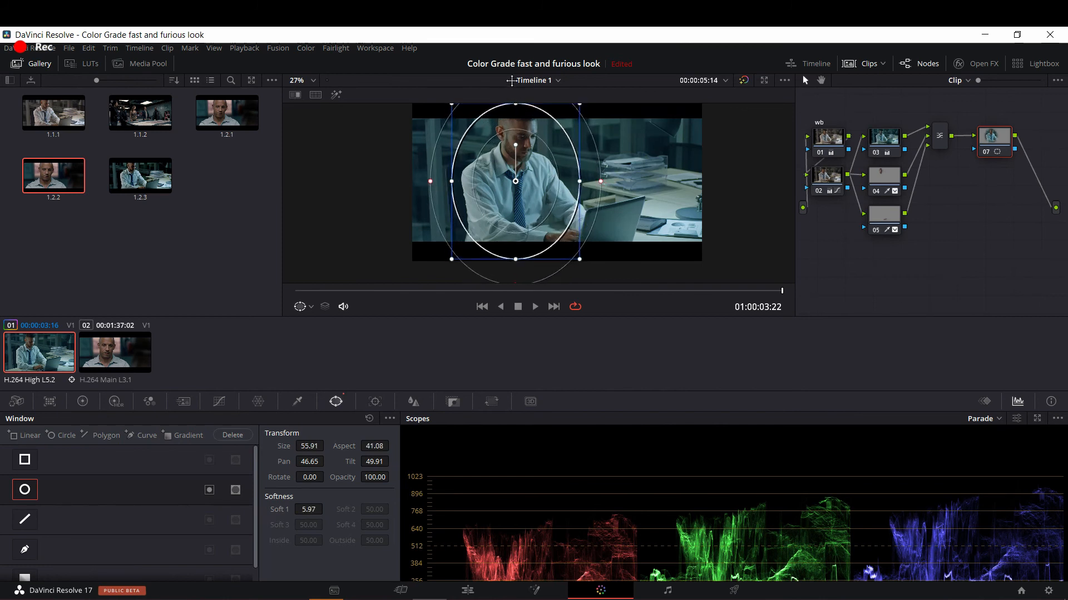
Step: Narrow node 07's circular window to an aspect of about 37 and raise the node's gamma to 0.04
scroll(514, 152, down, 3)
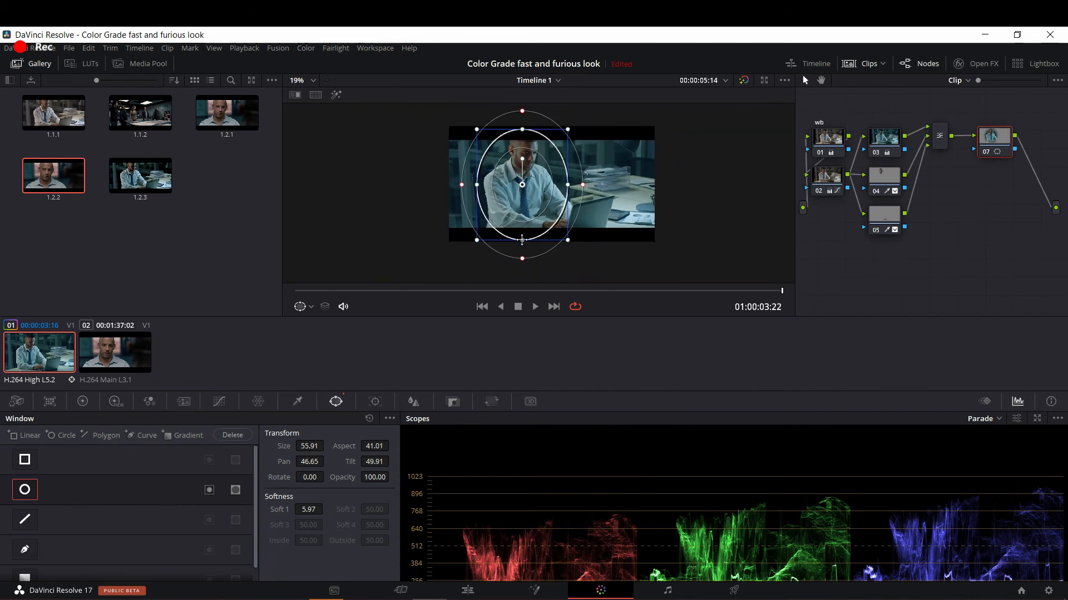
drag(522, 243, 522, 245)
scroll(500, 196, up, 3)
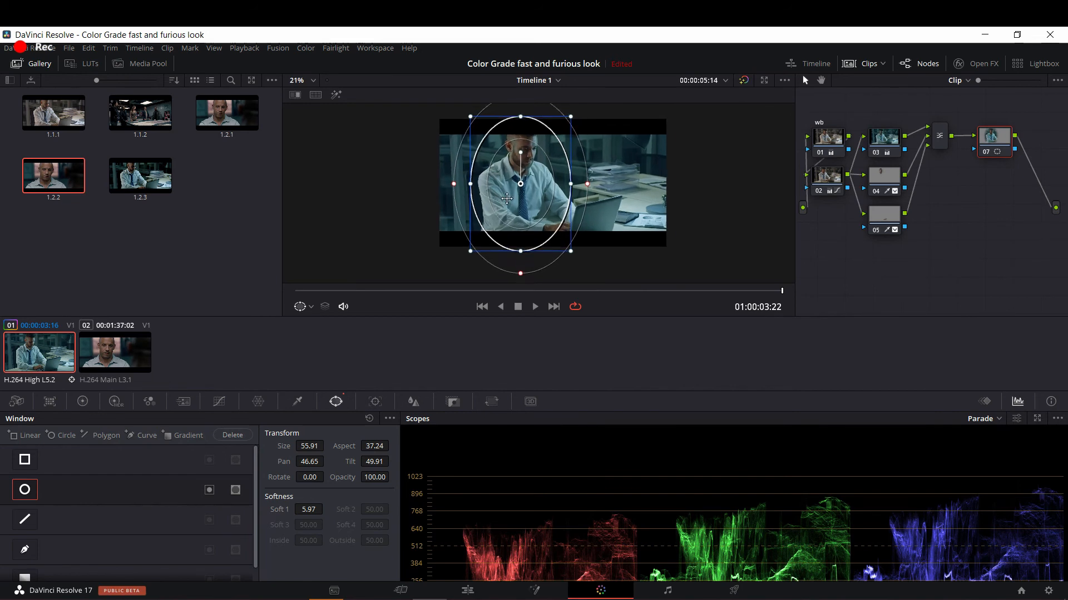
click(82, 401)
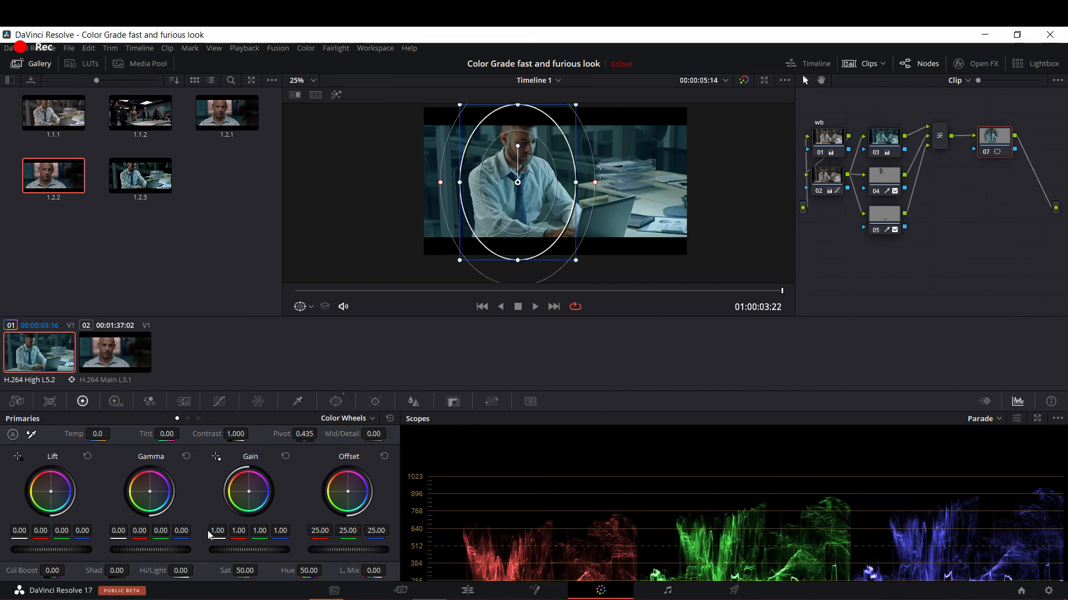
drag(138, 549, 155, 549)
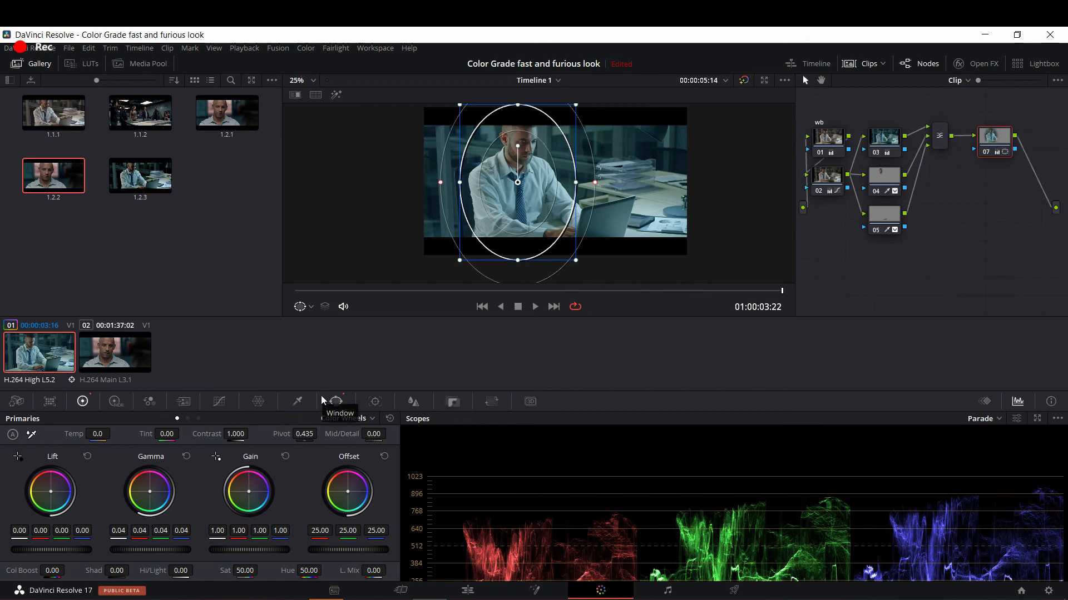
Step: Add a serial node after node 07, place it below that node and give it a circular window
click(336, 401)
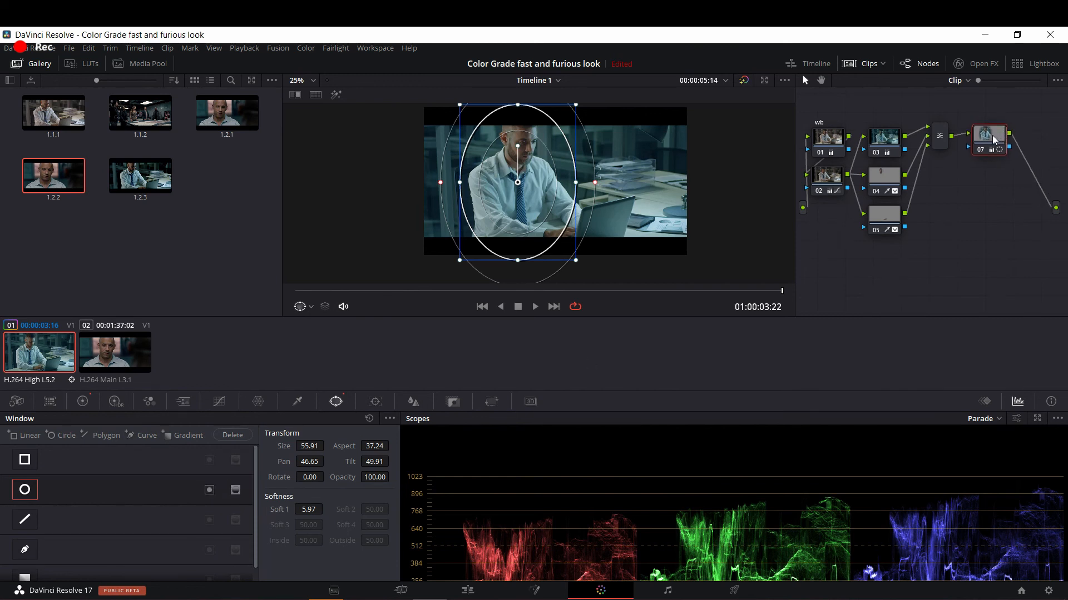
key(alt+s)
drag(837, 221, 995, 181)
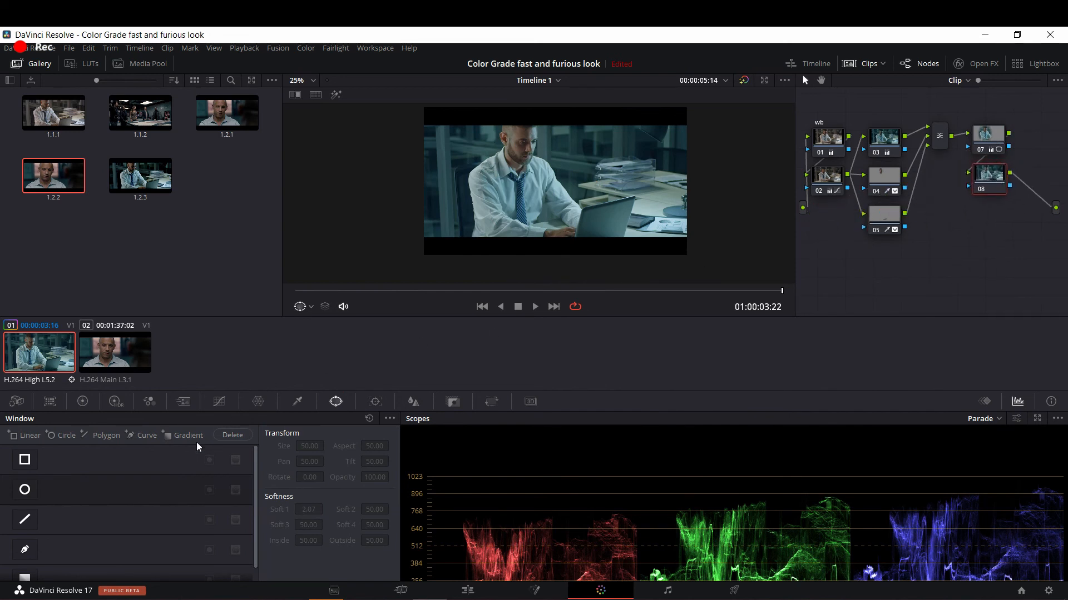
click(26, 492)
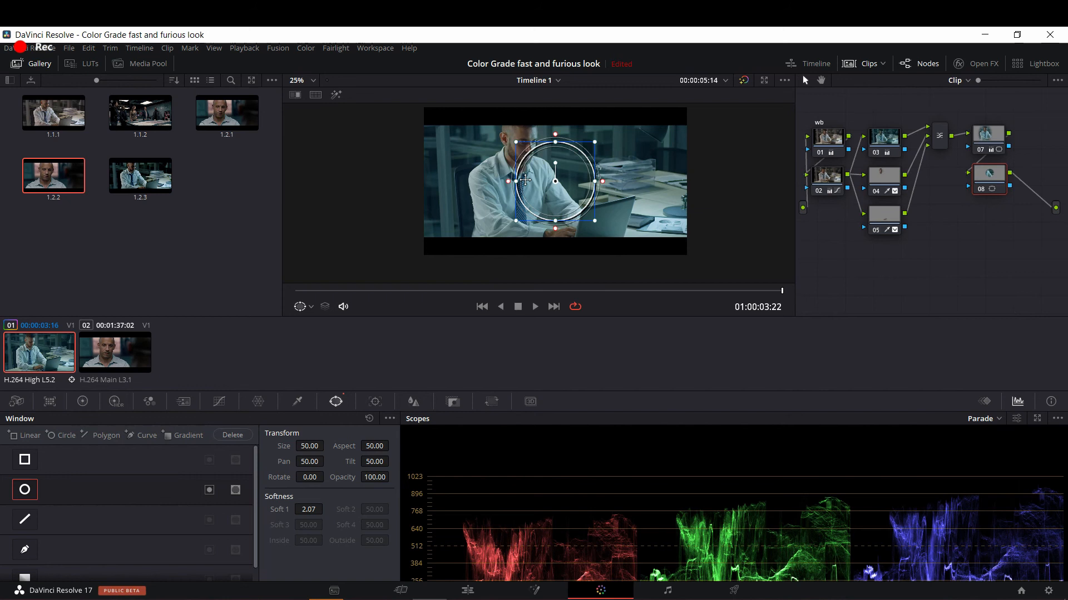
Step: Stretch node 08's window into a wide oval over the frame, with size about 41, aspect about 71 and softness about 5.7
drag(518, 145, 467, 115)
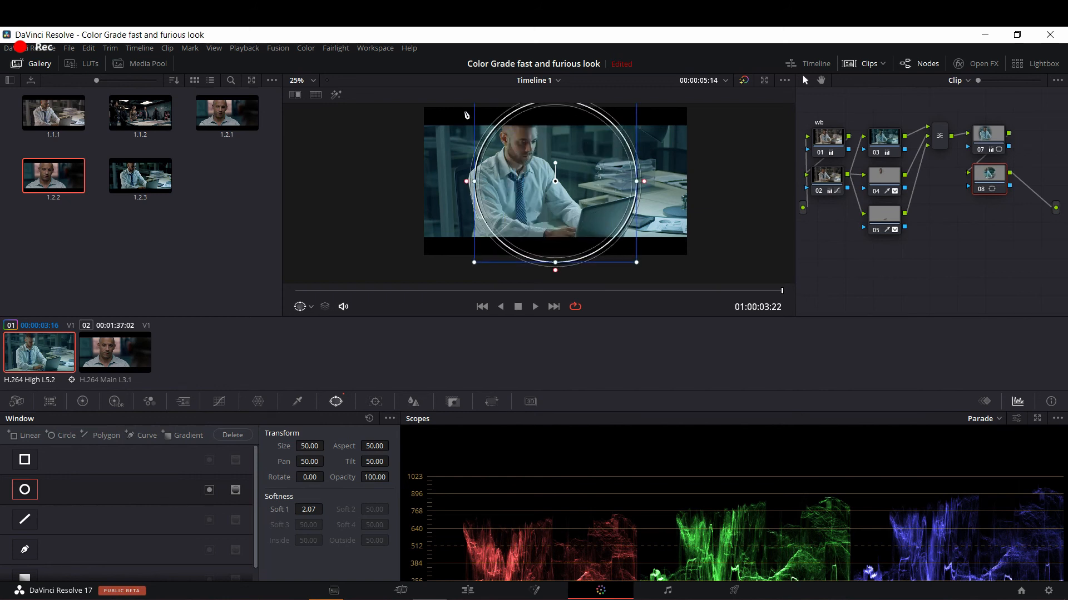
drag(474, 181, 423, 182)
scroll(504, 169, down, 2)
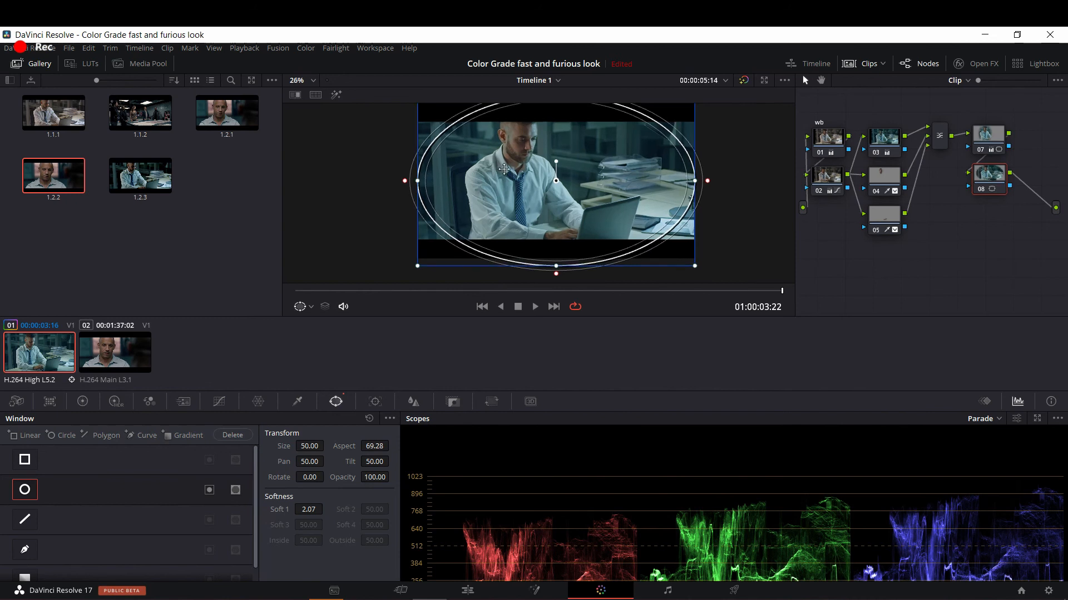
scroll(504, 168, down, 1)
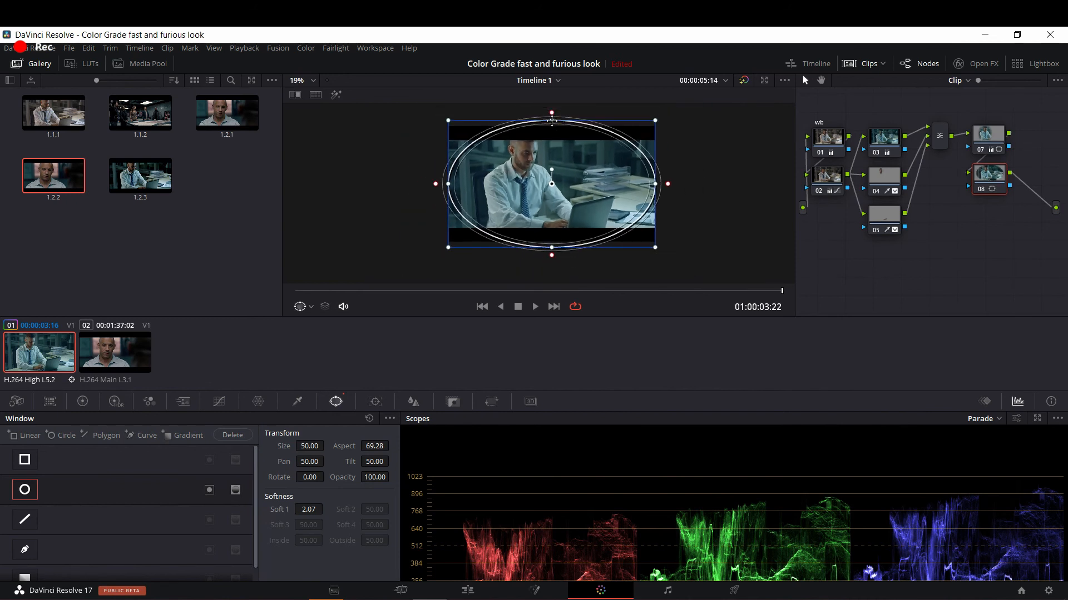
drag(552, 120, 552, 130)
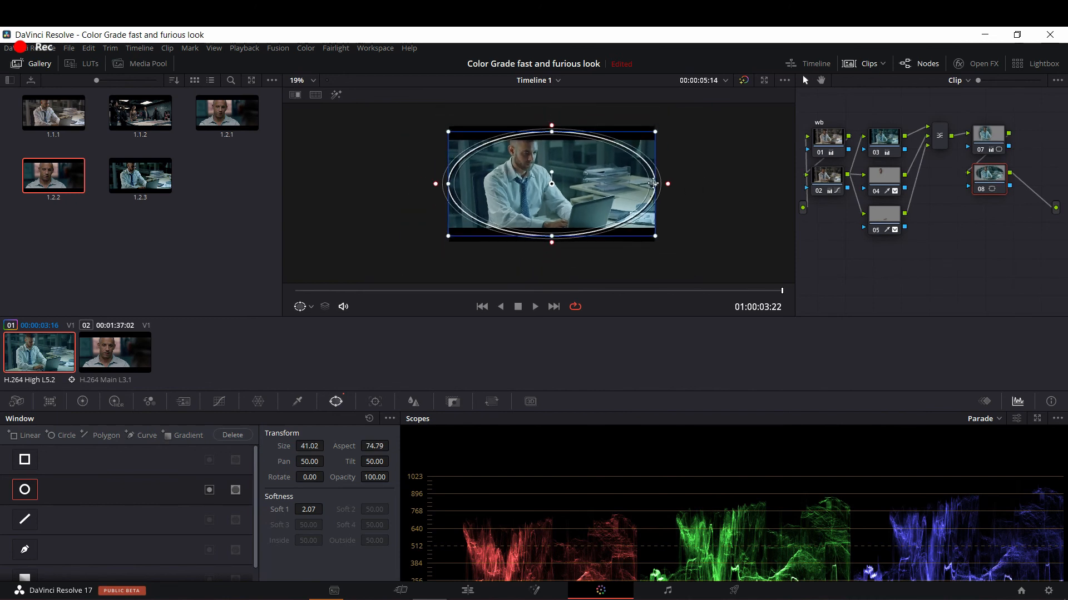
drag(653, 183, 641, 184)
drag(309, 510, 328, 508)
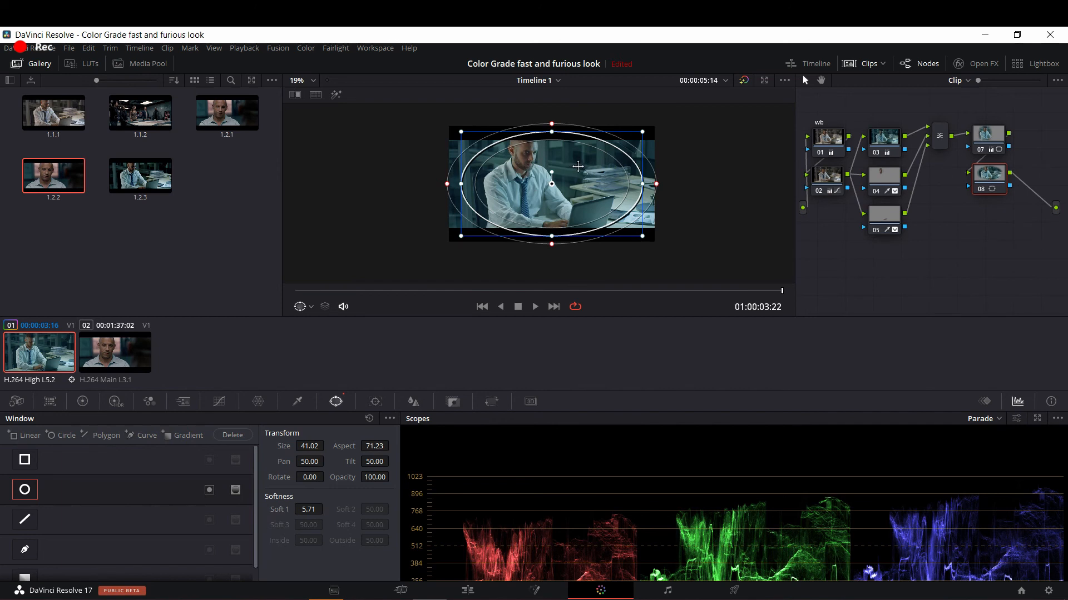
Step: Lower node 08's offset to 11.55 and invert its oval window so the correction affects the frame edges
click(82, 403)
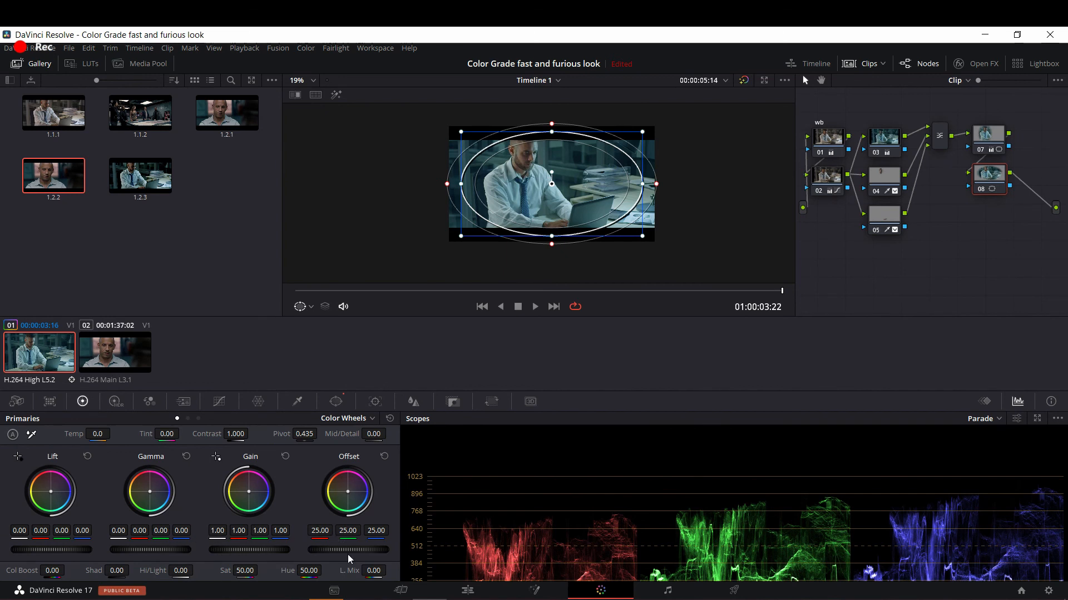
drag(350, 549, 303, 549)
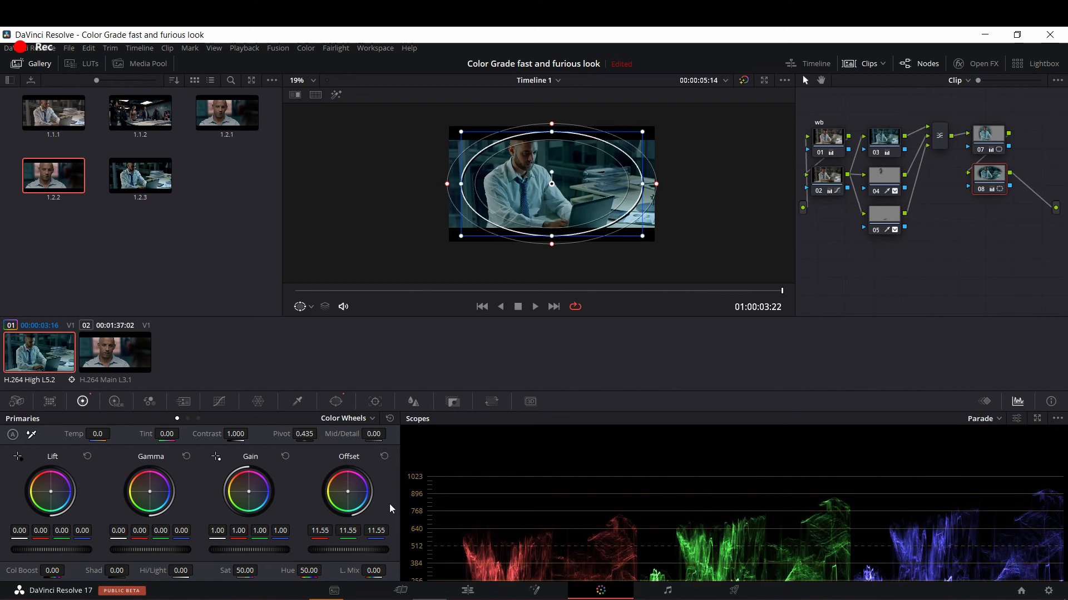
click(336, 402)
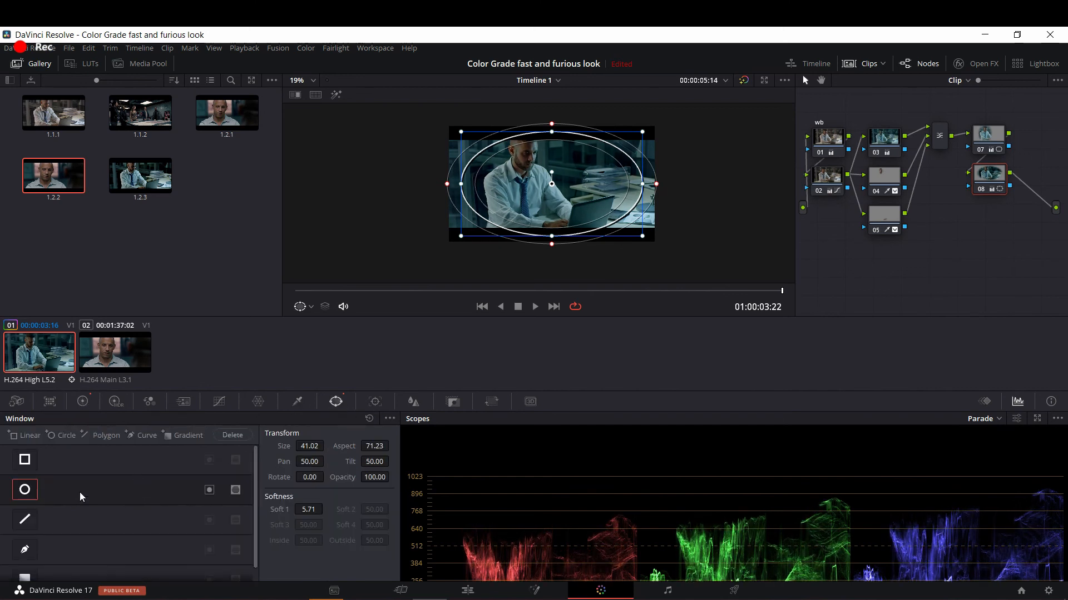
click(209, 491)
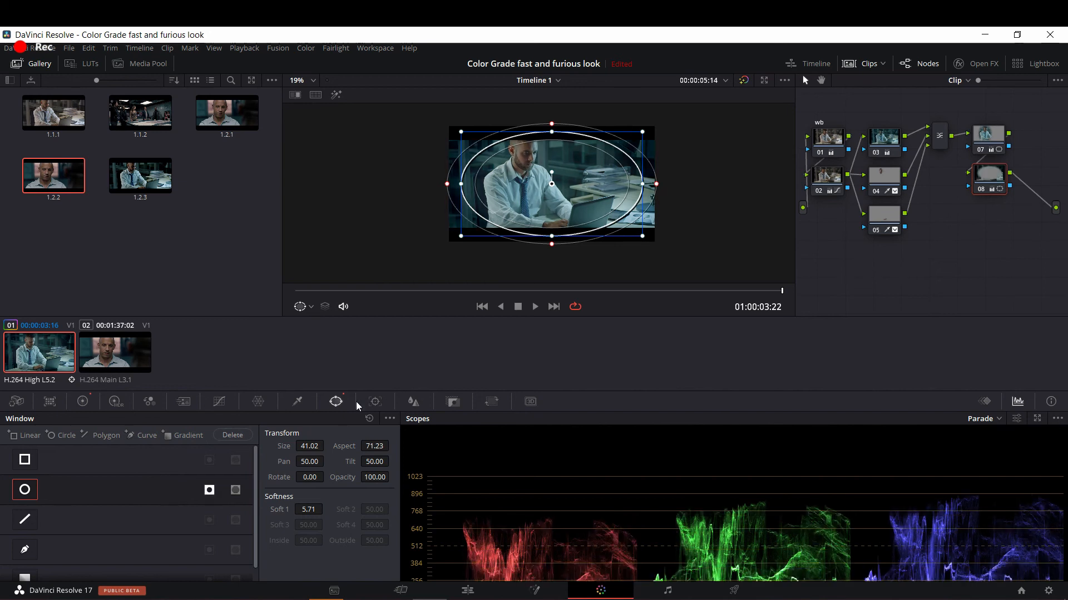
Step: Reset node 08's offset and set it to 20.85 for a softer vignette
click(84, 402)
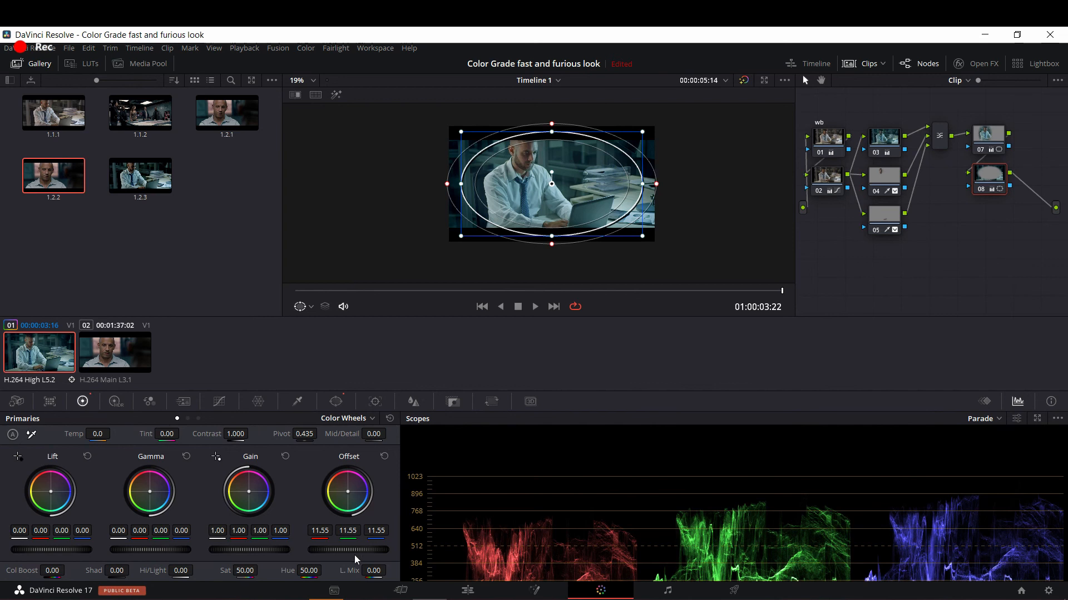
drag(344, 549, 380, 549)
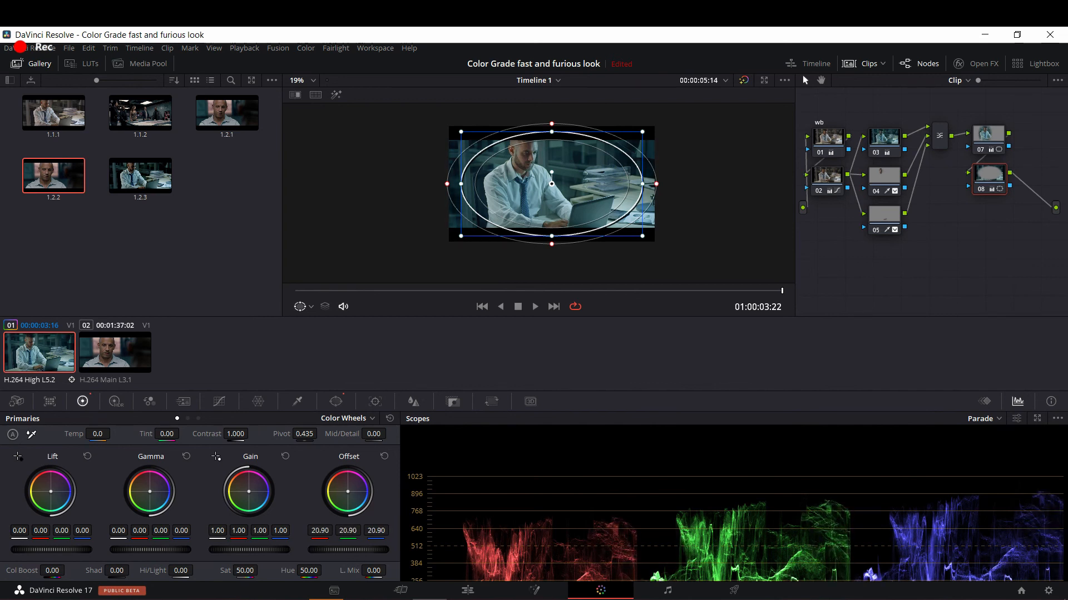
click(384, 456)
drag(348, 550, 328, 549)
Step: Switch the viewer overlay to the image wipe and compare the graded clip with the reference still
click(311, 311)
click(341, 369)
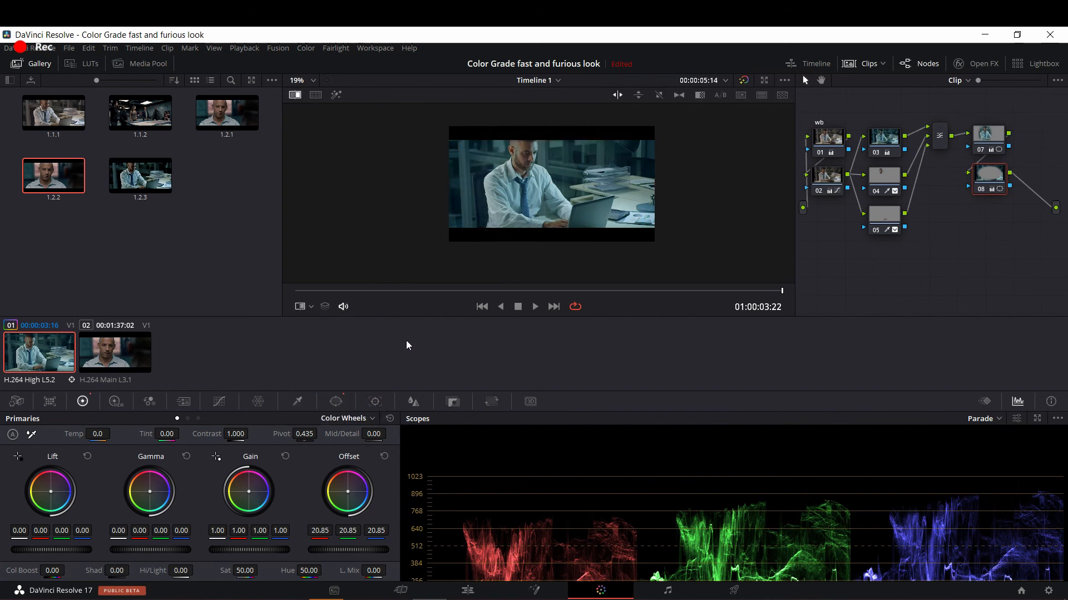
scroll(487, 171, up, 5)
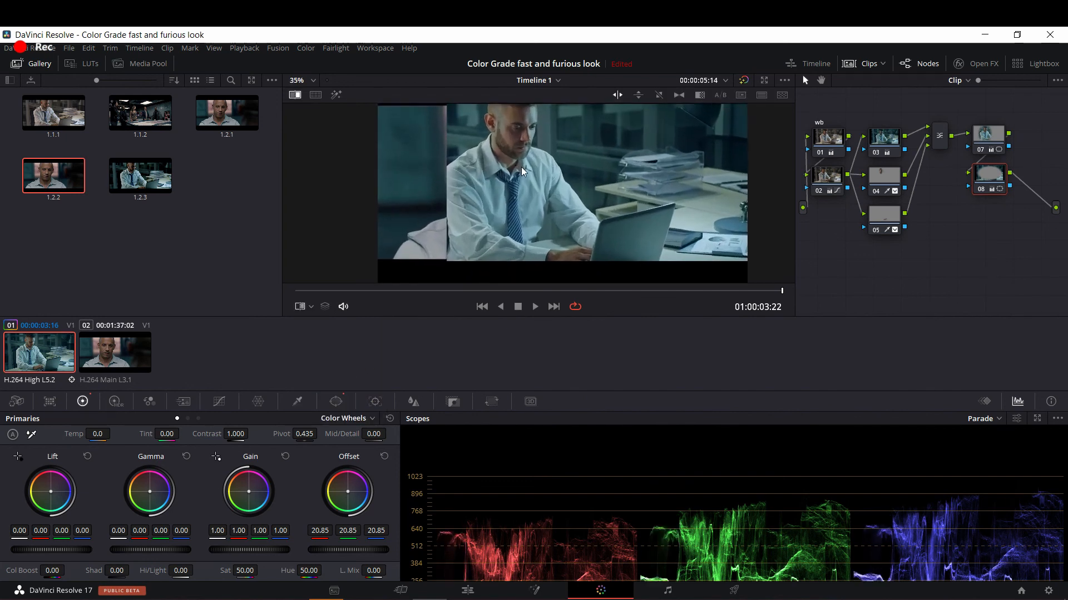
scroll(520, 175, down, 1)
drag(452, 186, 386, 177)
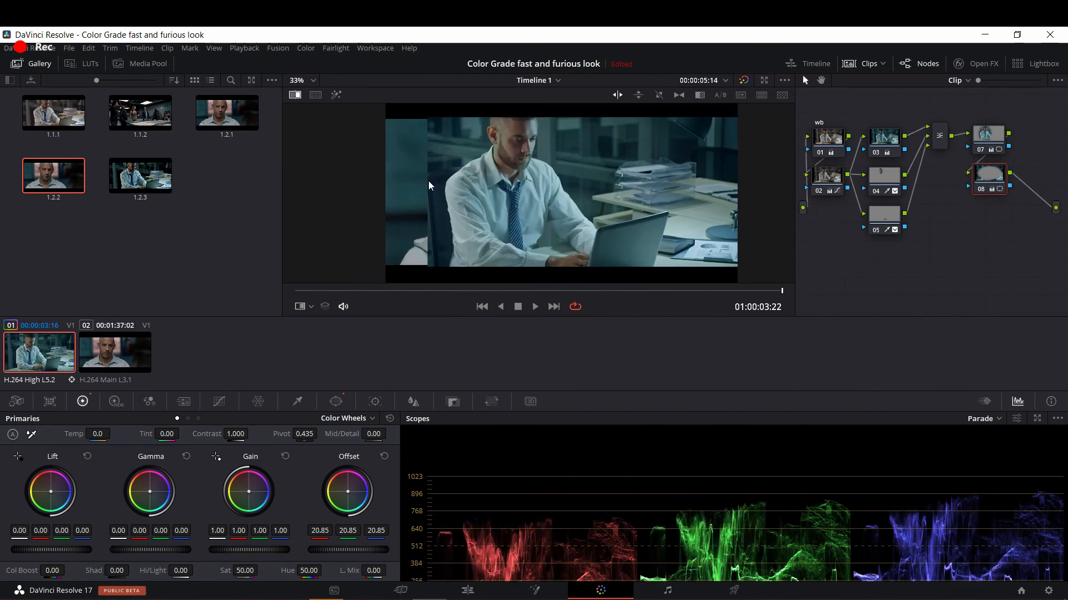
Step: Reduce node 07's gamma to 0.03 and shift the wipe edge further to check against the still
click(972, 138)
drag(157, 549, 146, 549)
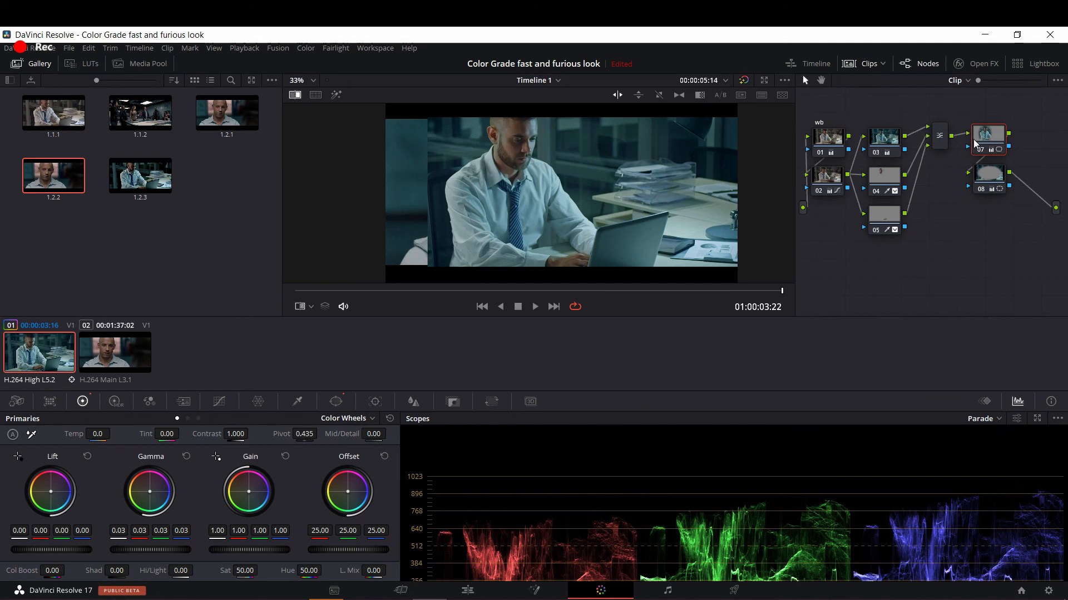
click(945, 139)
mouse_move(426, 196)
mouse_down()
mouse_move(647, 169)
mouse_move(413, 185)
mouse_up()
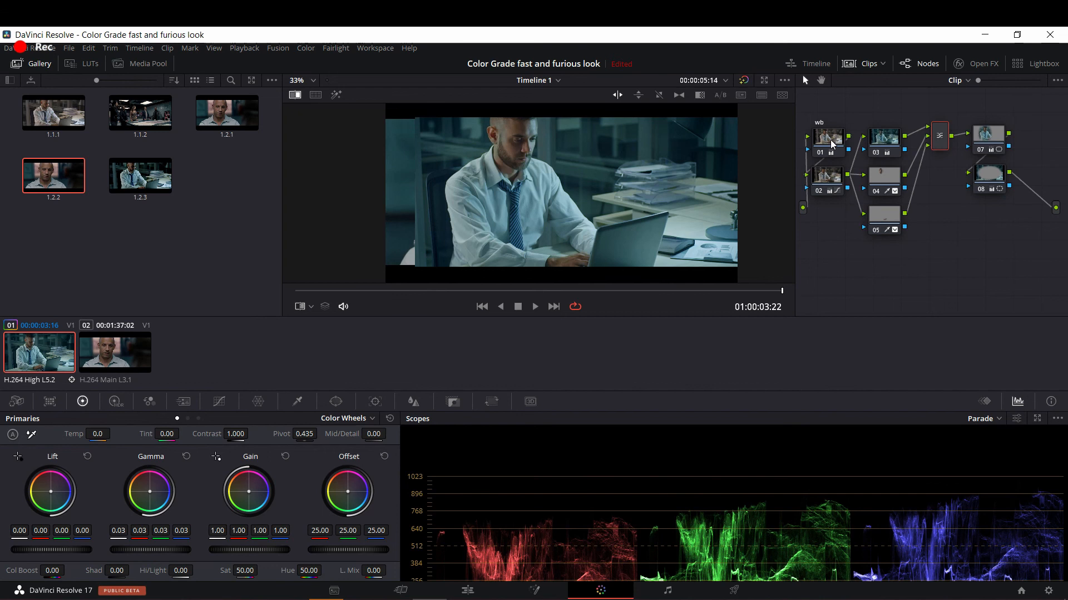
Step: Disable all the grade's nodes at once and turn off the image wipe to view the ungraded clip
drag(880, 184, 900, 187)
click(857, 144)
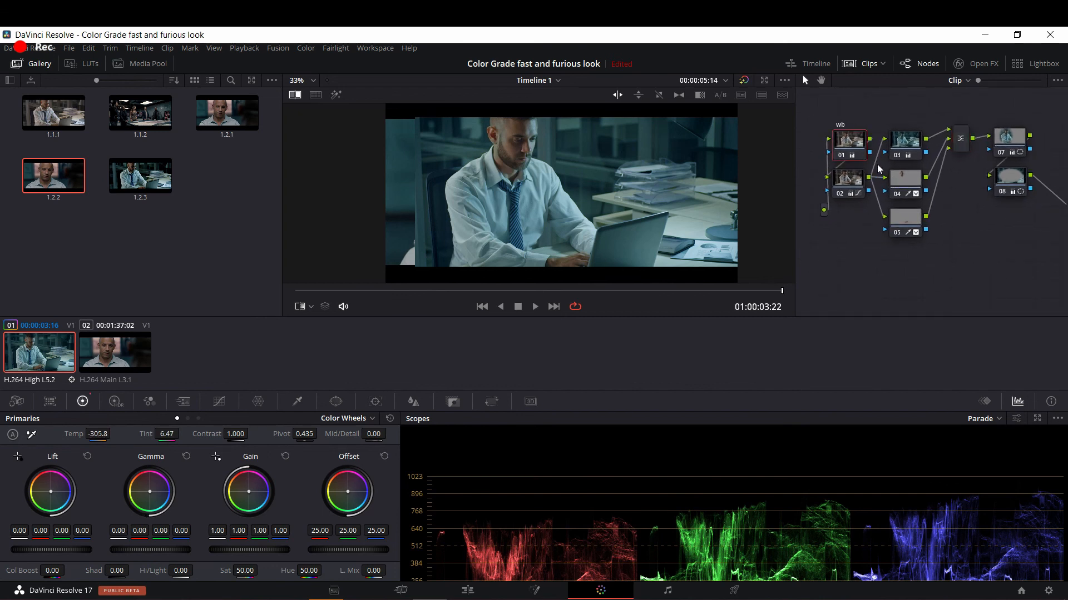
click(1011, 186)
click(853, 149)
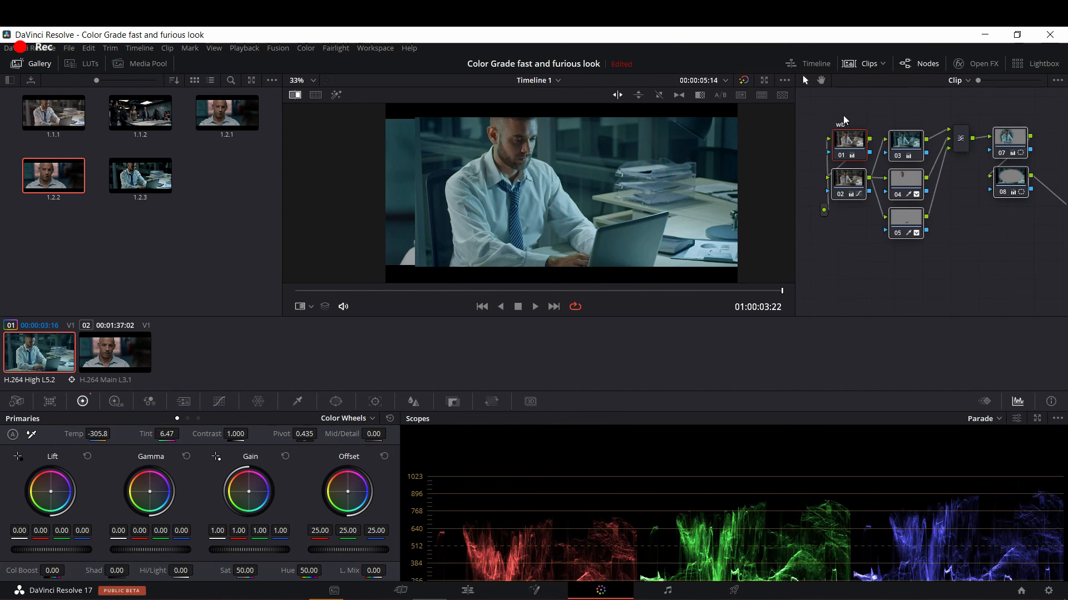
key(shift+d)
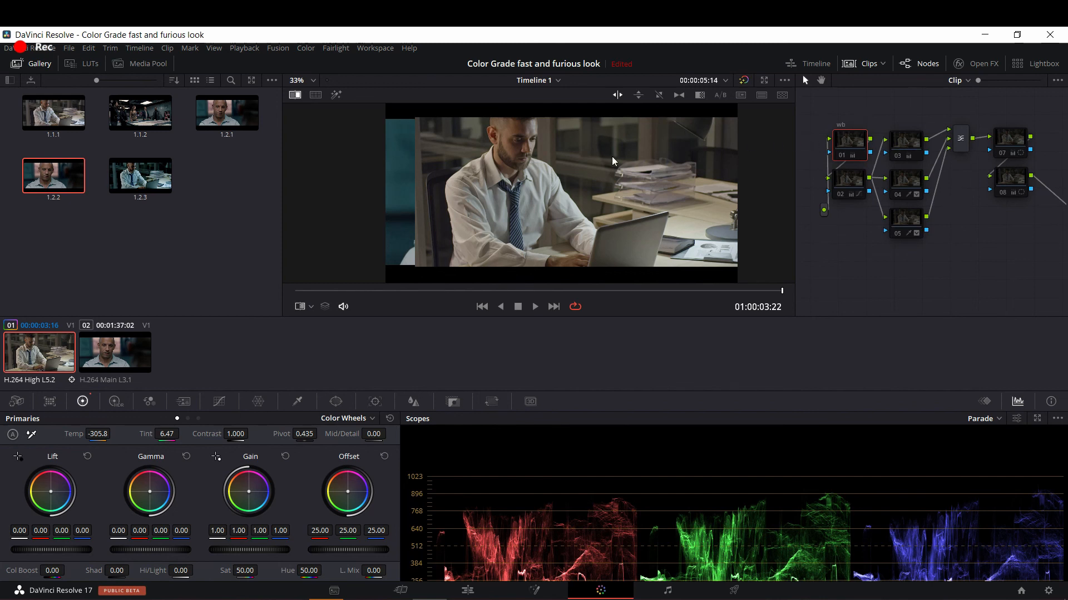
click(295, 94)
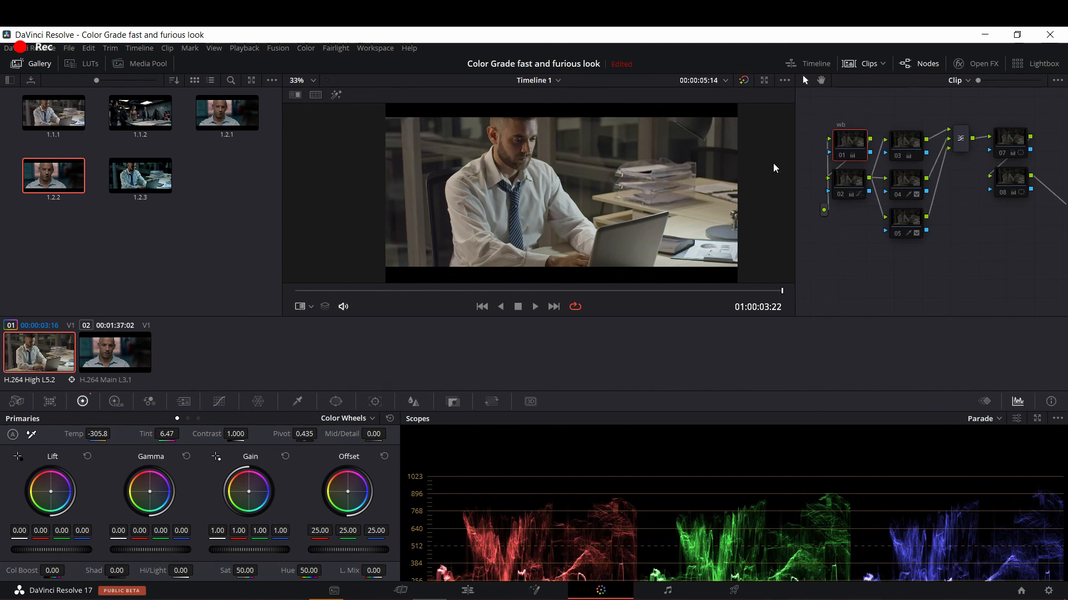
Step: Re-enable nodes 01, 02 and 03 one after another to review each correction on the clip
key(ctrl+d)
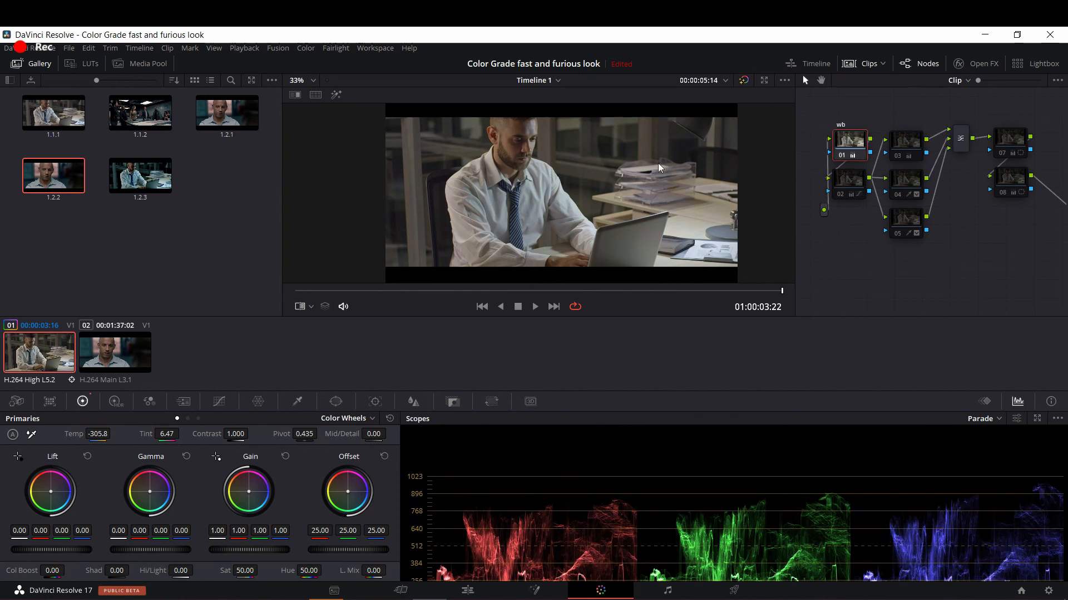
scroll(576, 166, up, 3)
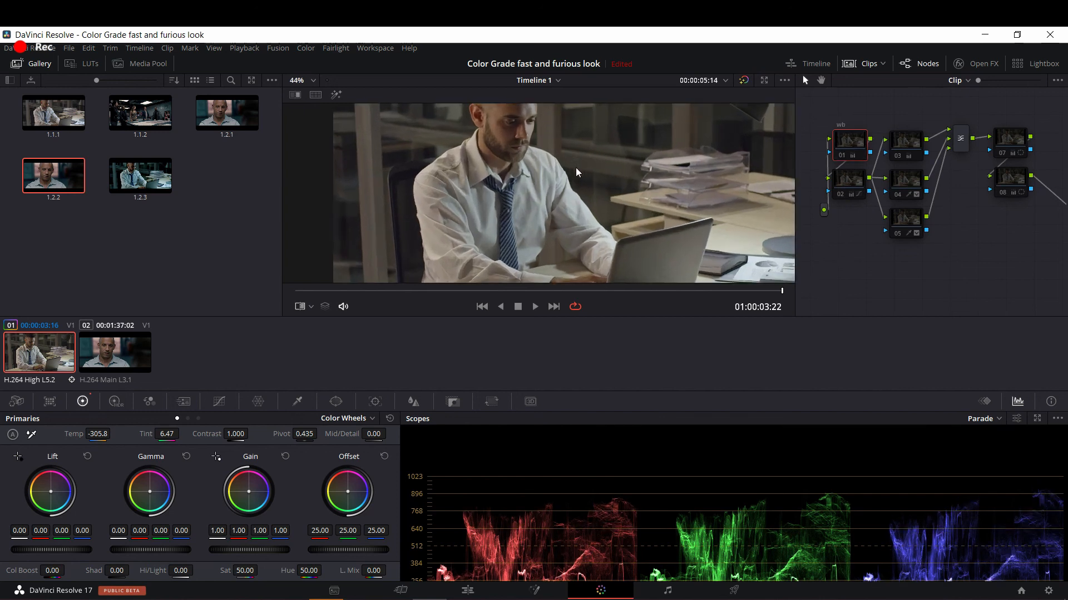
click(849, 185)
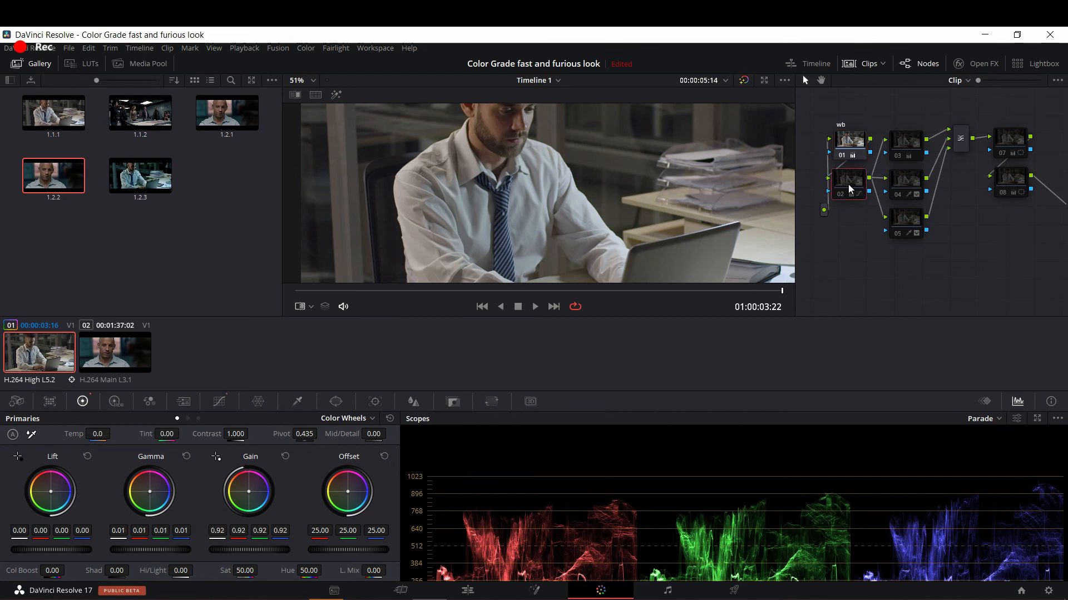
scroll(645, 189, down, 3)
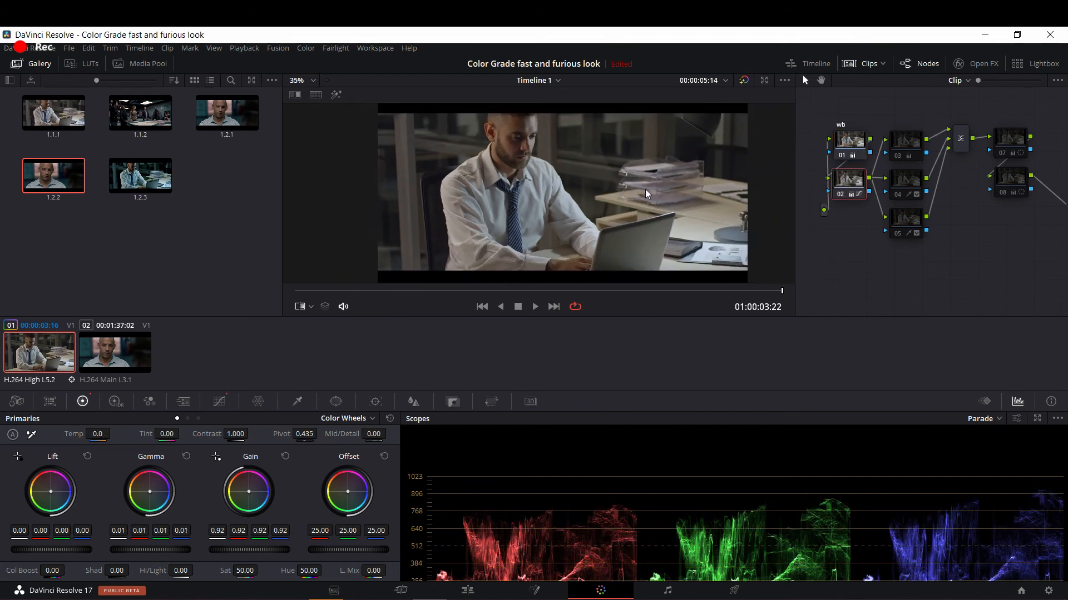
click(906, 146)
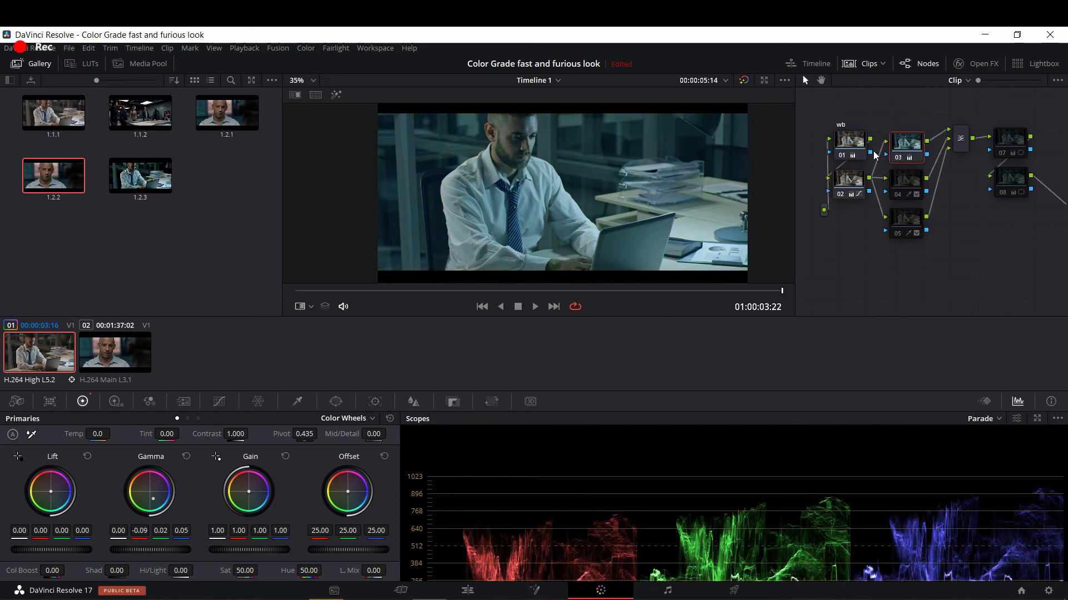
drag(906, 145, 908, 139)
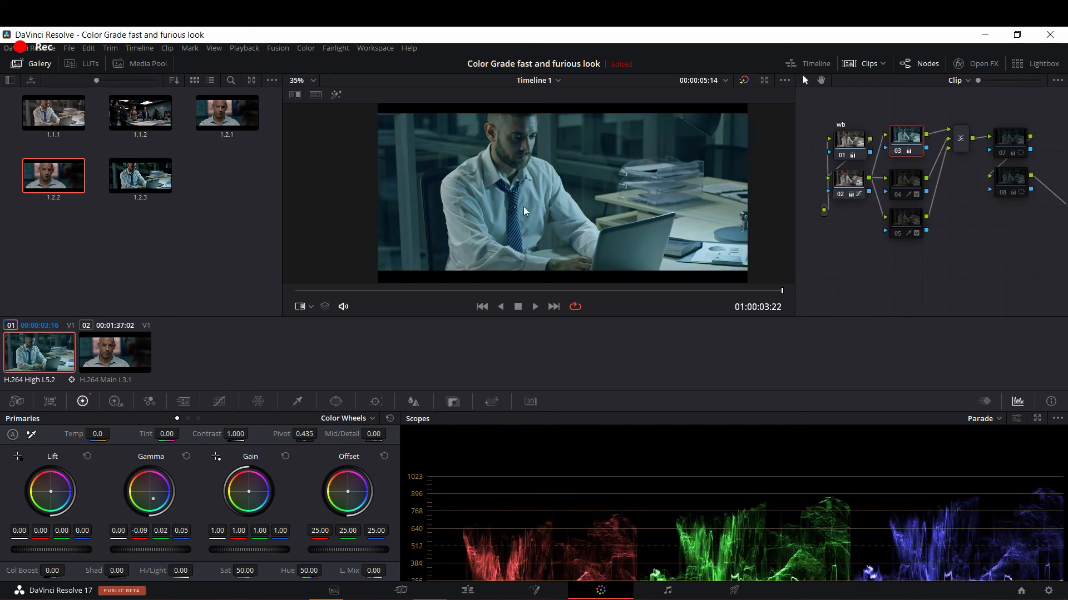
Step: Re-enable nodes 04, 05, 07 and 08 in turn, and turn the image wipe with the still back on
click(906, 180)
key(ctrl+d)
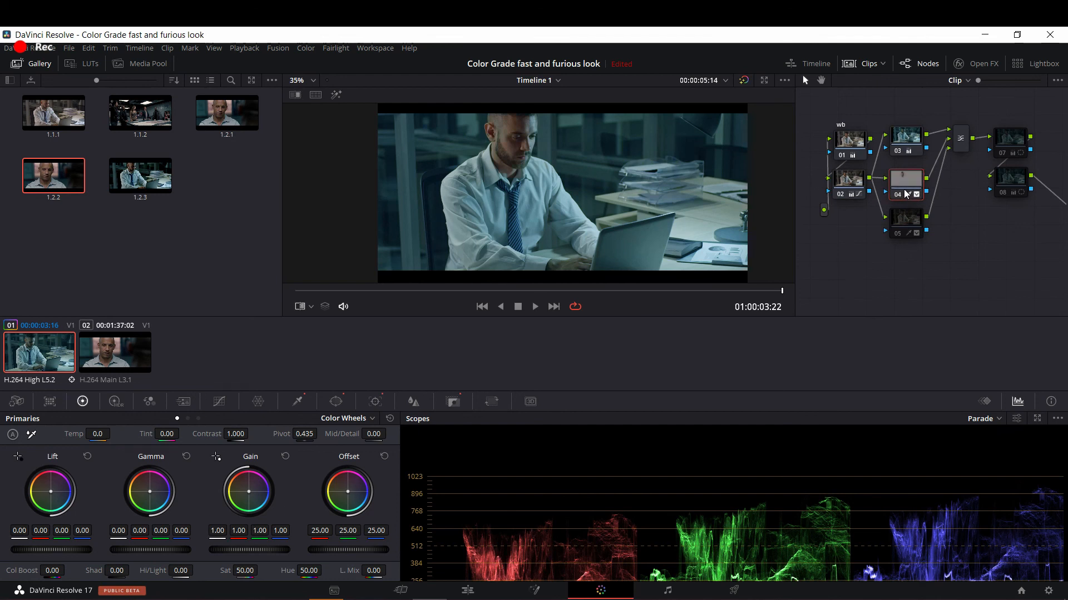
click(905, 220)
key(ctrl+d)
click(1013, 151)
key(ctrl+d)
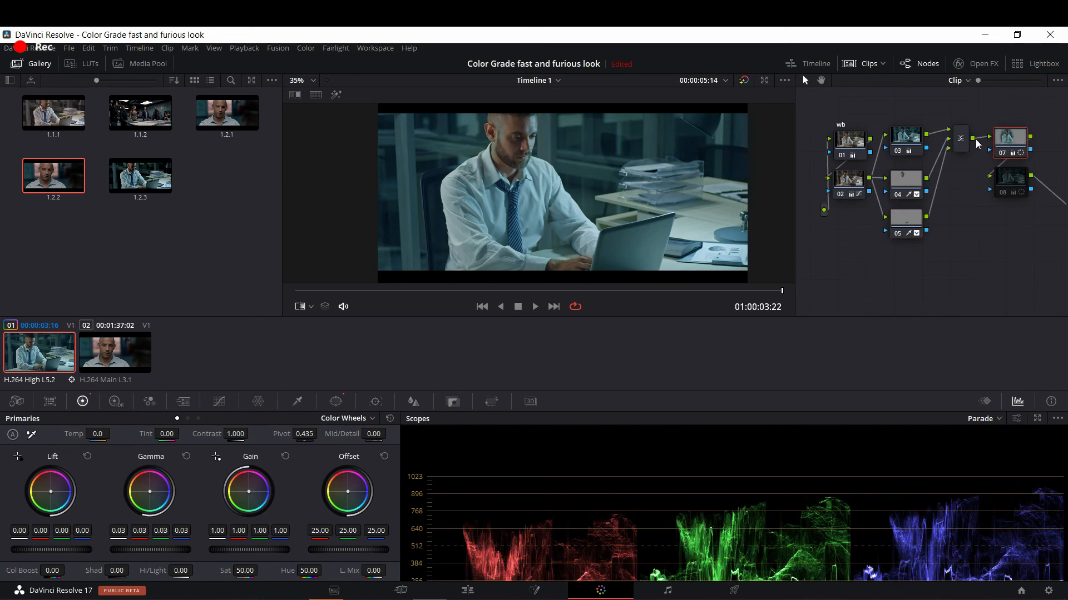
click(1002, 188)
key(ctrl+d)
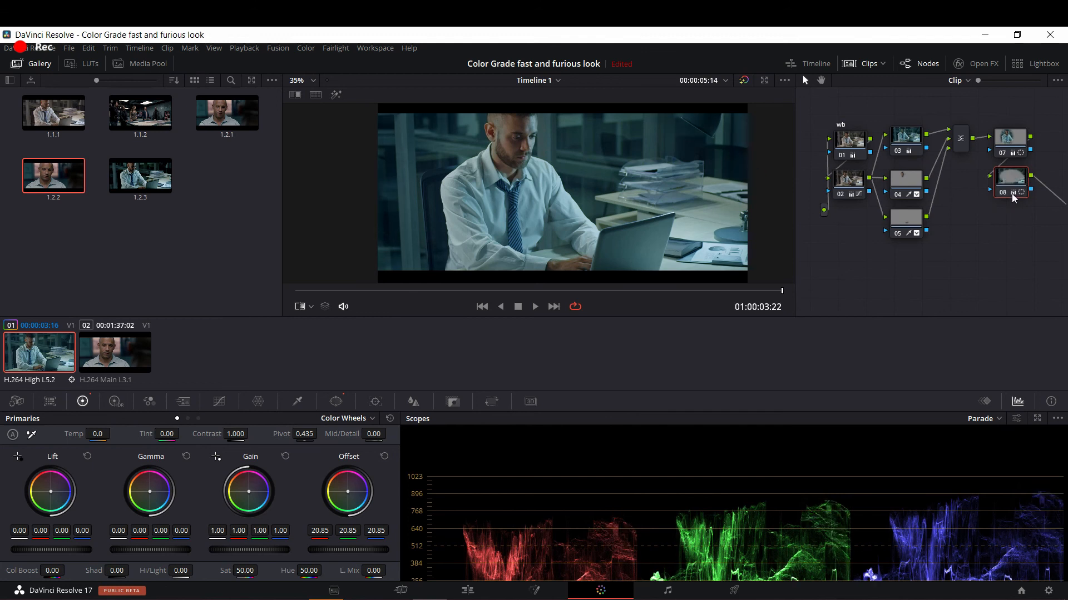
mouse_move(1008, 179)
mouse_down()
mouse_move(1013, 193)
mouse_move(1012, 180)
mouse_up()
click(296, 98)
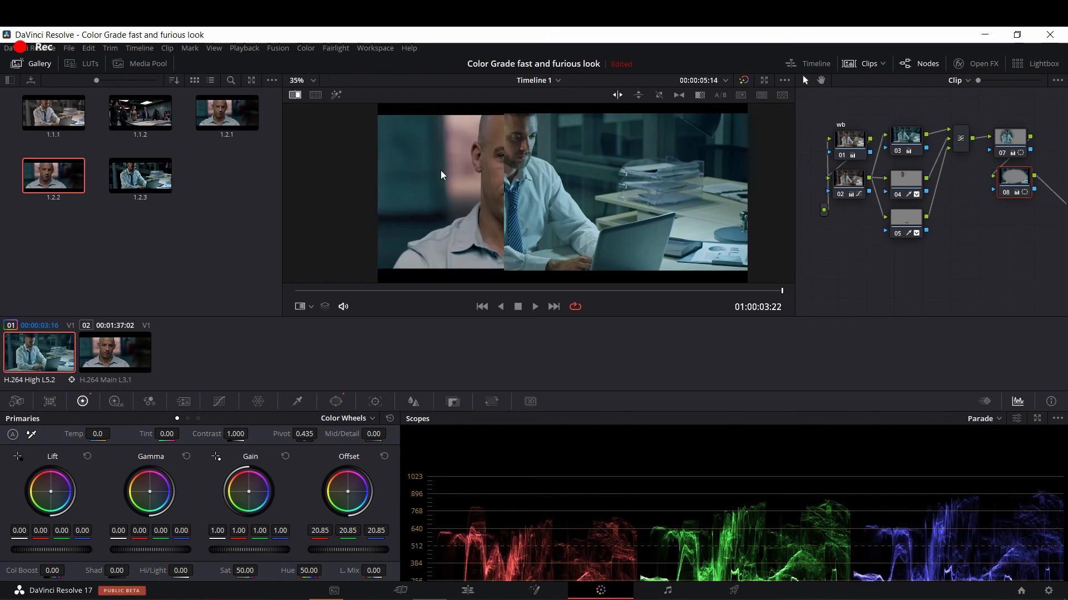